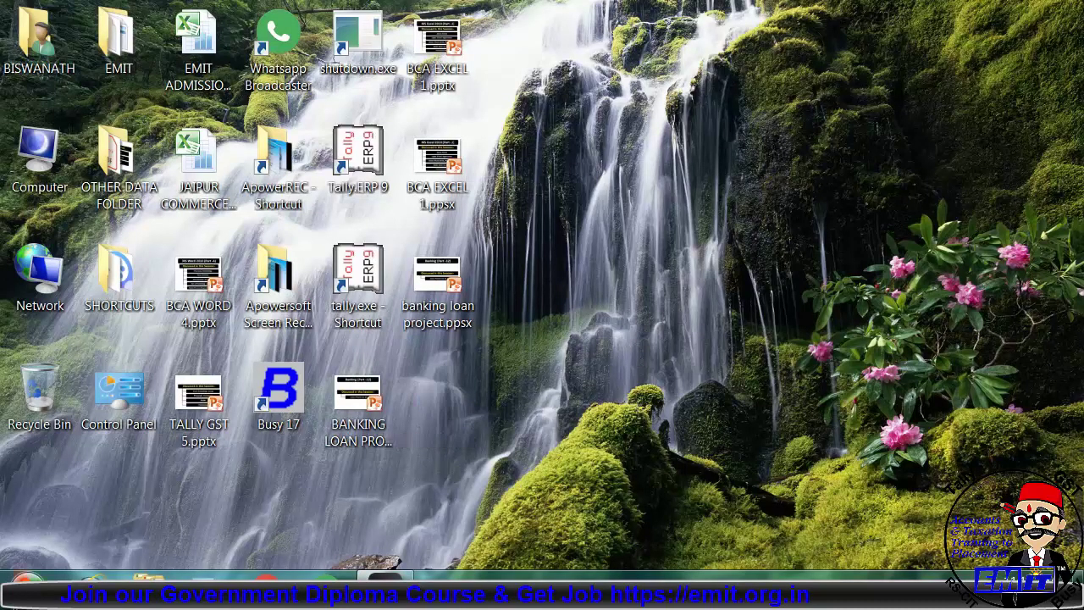
{"action": "left_click", "coordinate": [26, 582]}
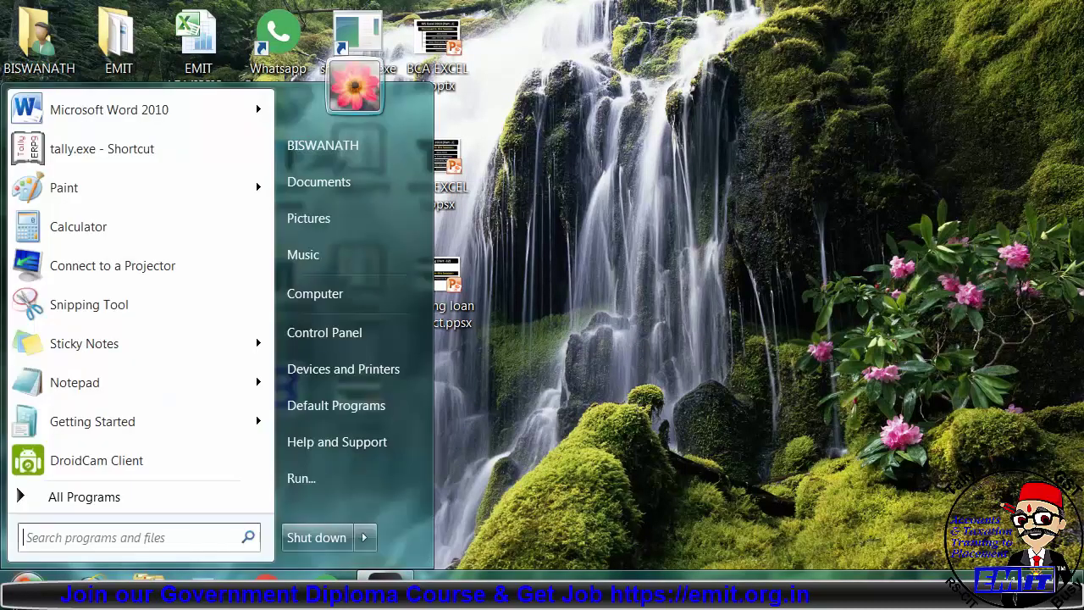
{"action": "left_click", "coordinate": [93, 500]}
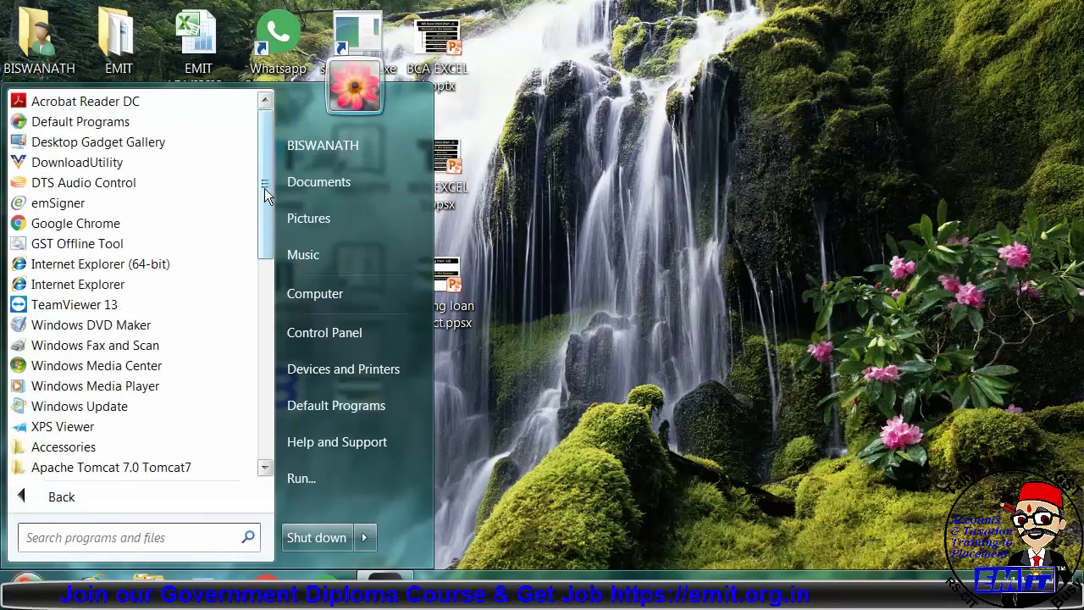
{"action": "left_click_drag", "start_coordinate": [264, 188], "coordinate": [265, 387]}
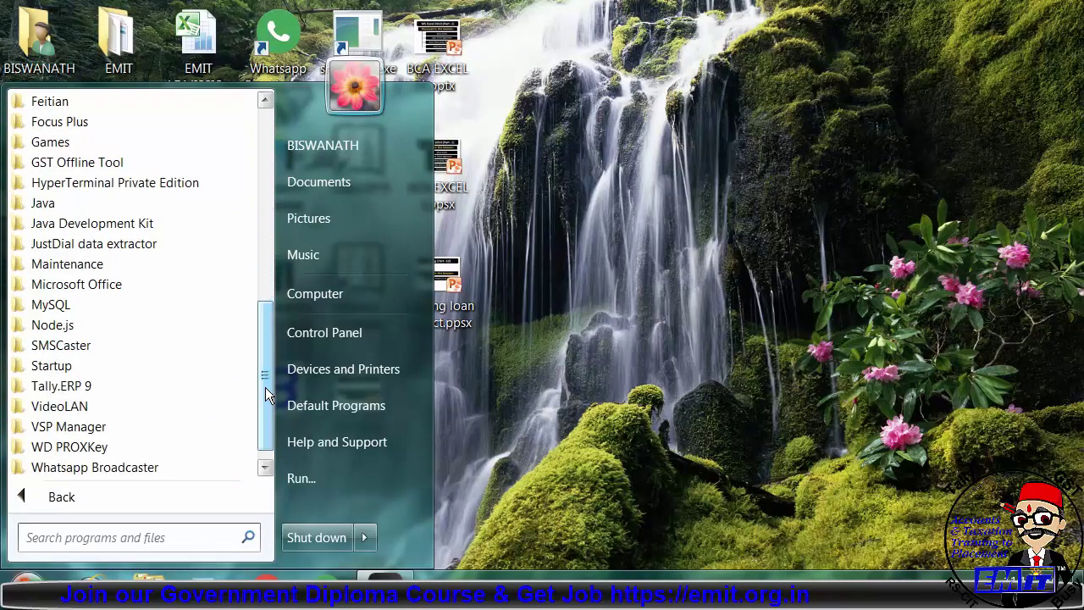
{"action": "left_click", "coordinate": [100, 286]}
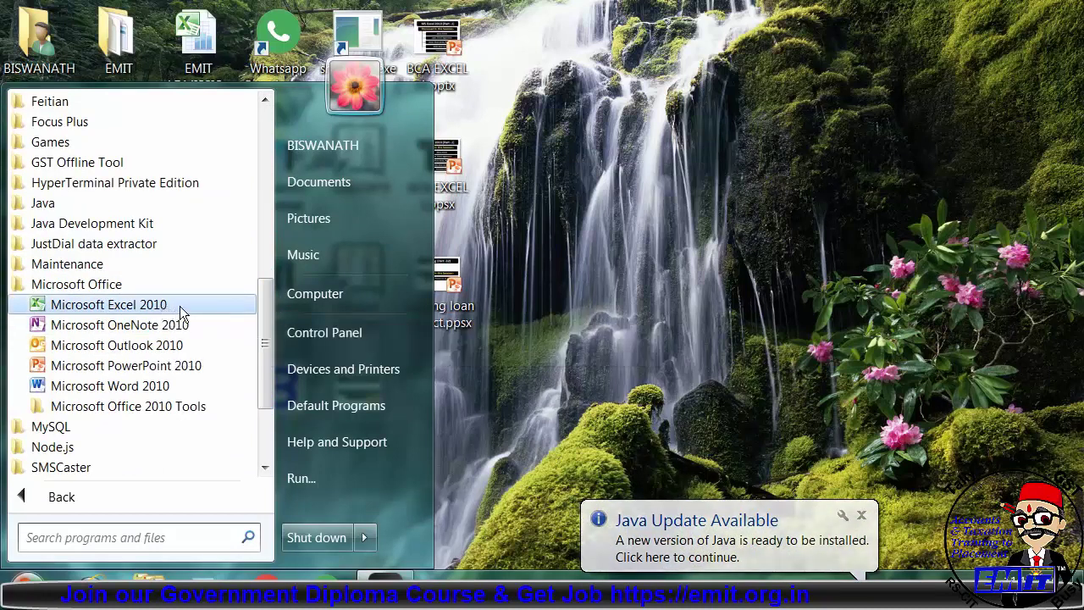
{"action": "left_click", "coordinate": [652, 278]}
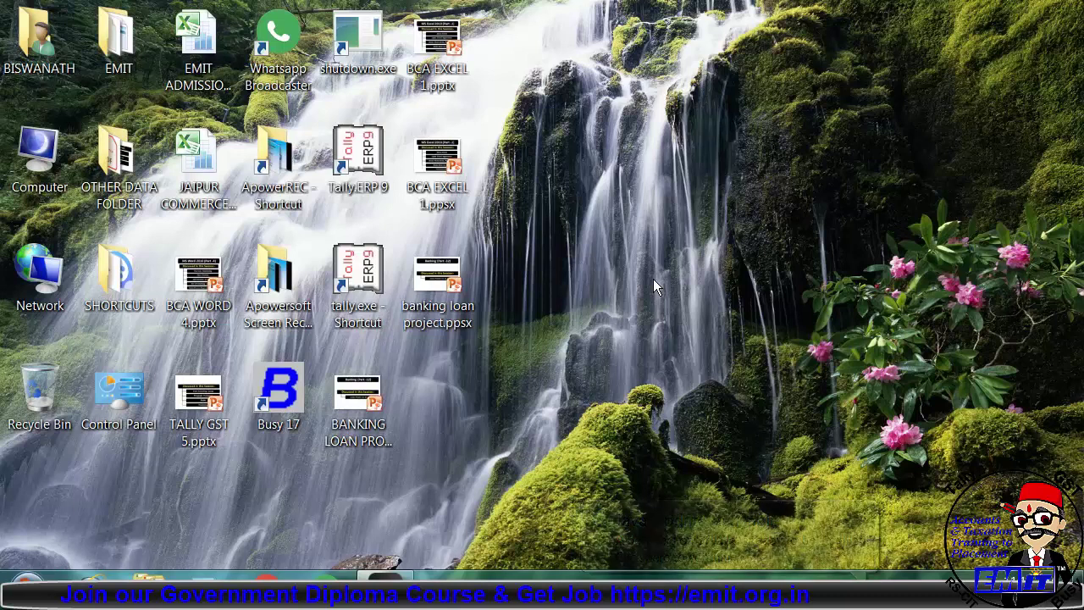
Launch Excel with the Run command excel and expand the ribbon so its Home commands stay displayed.
{"action": "key", "text": "super+r"}
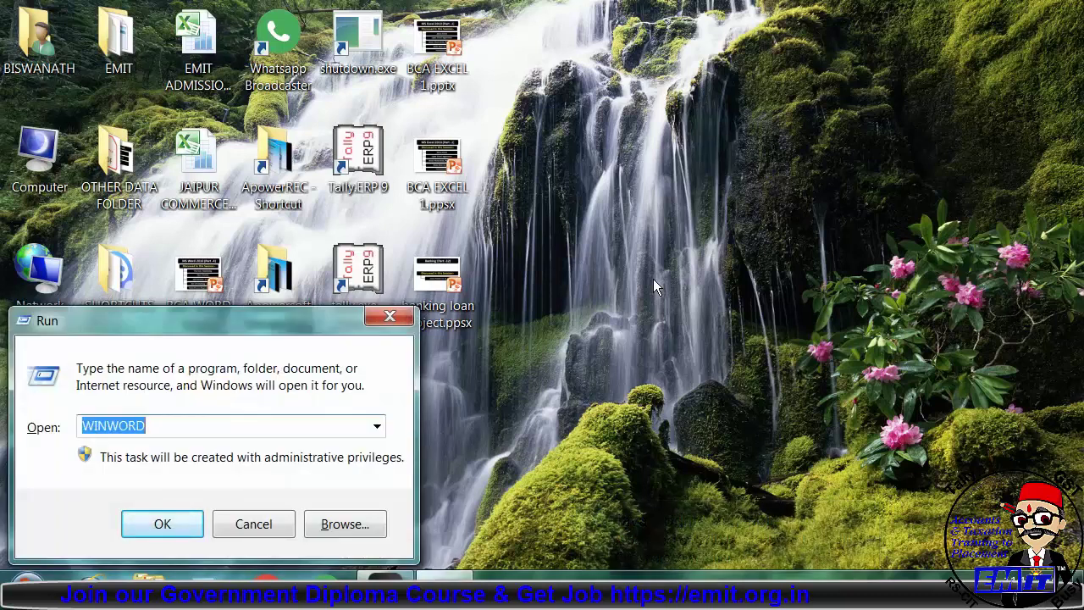
{"action": "type", "text": "e"}
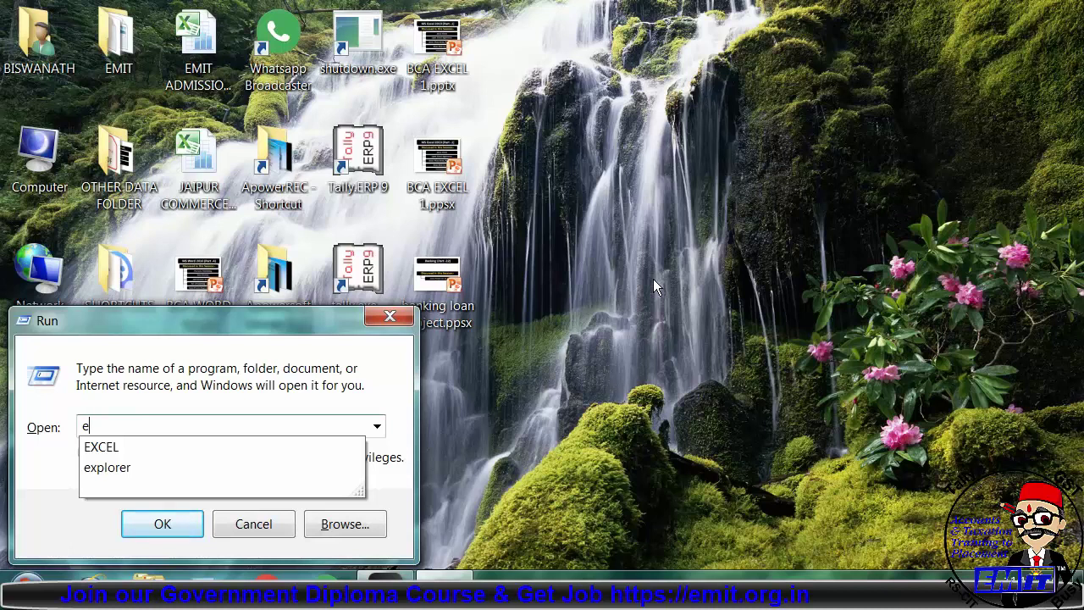
{"action": "type", "text": "xcel"}
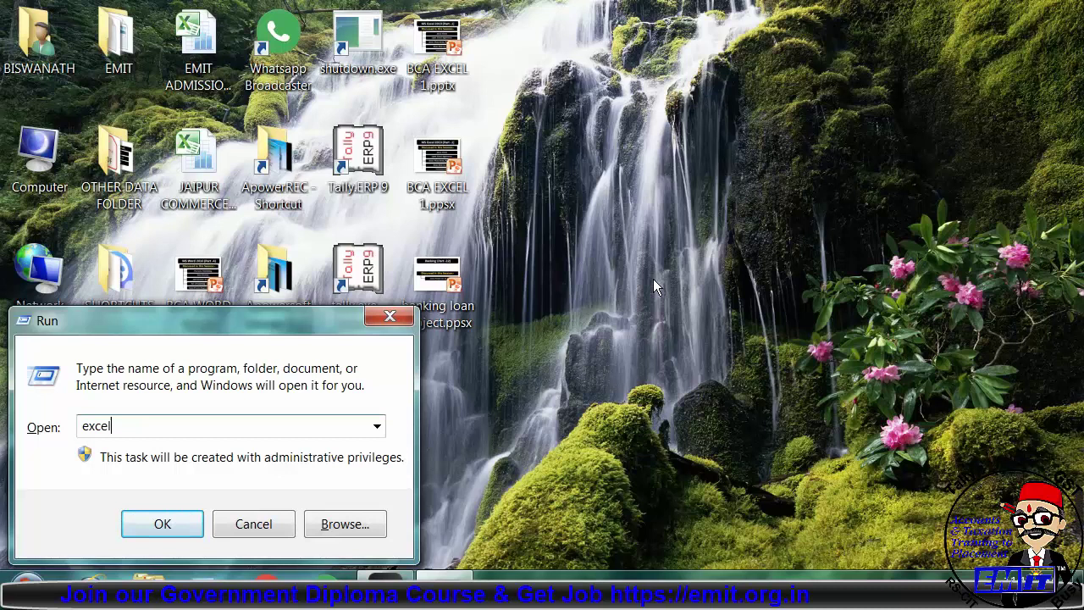
{"action": "key", "text": "Return"}
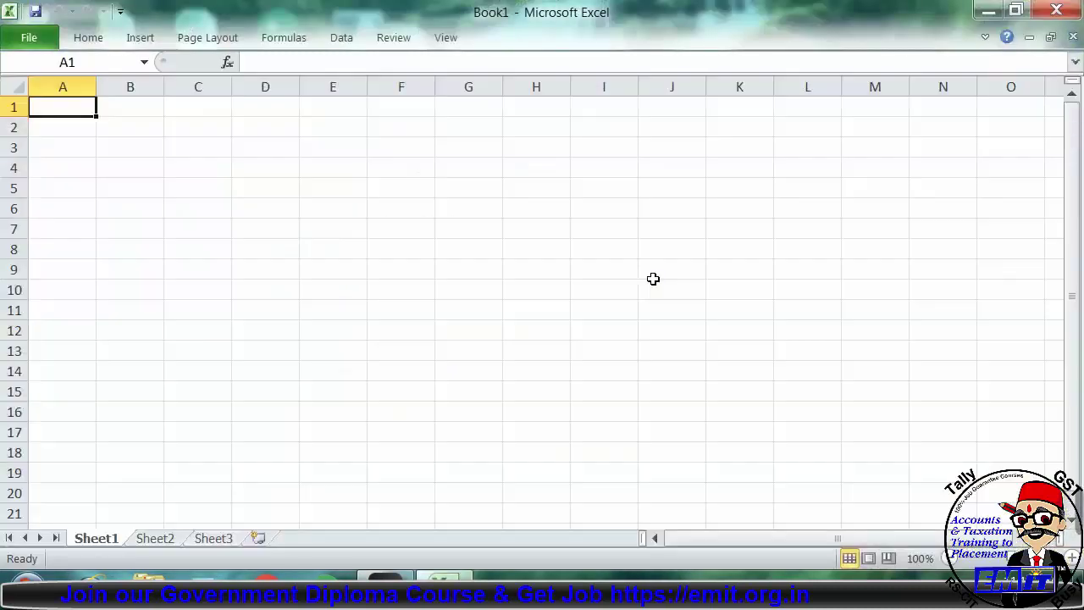
{"action": "double_click", "coordinate": [101, 39]}
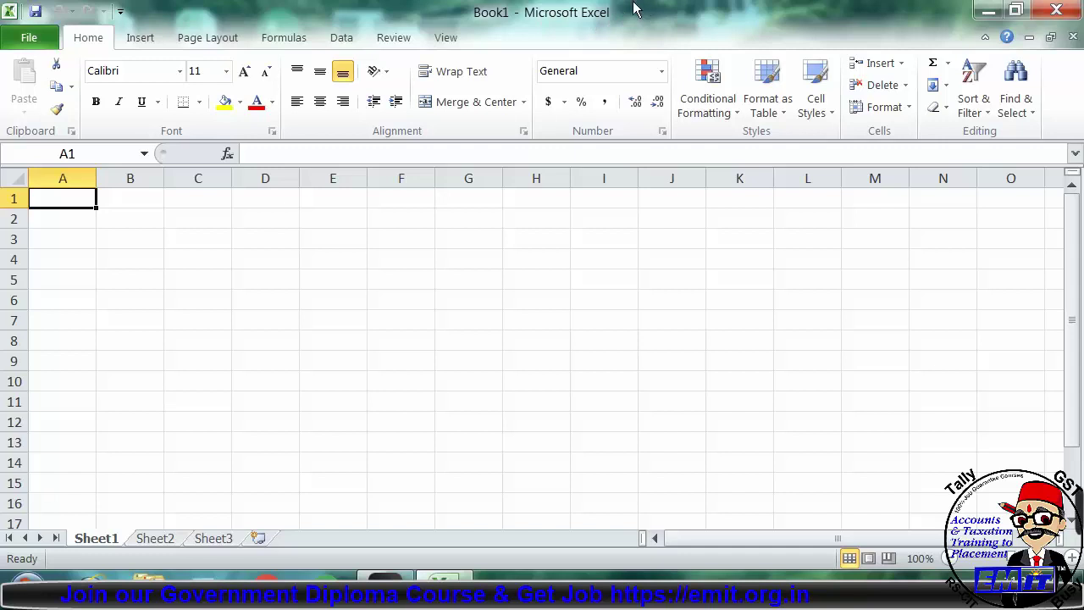
Move the Quick Access Toolbar below the ribbon and return it above the ribbon.
{"action": "left_click", "coordinate": [121, 12]}
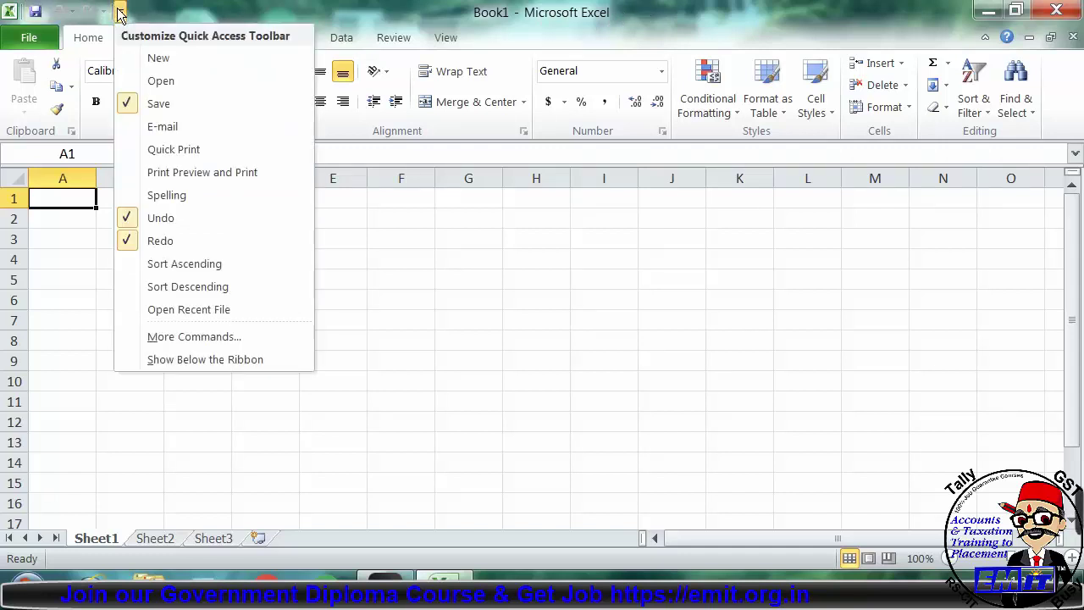
{"action": "left_click", "coordinate": [204, 359]}
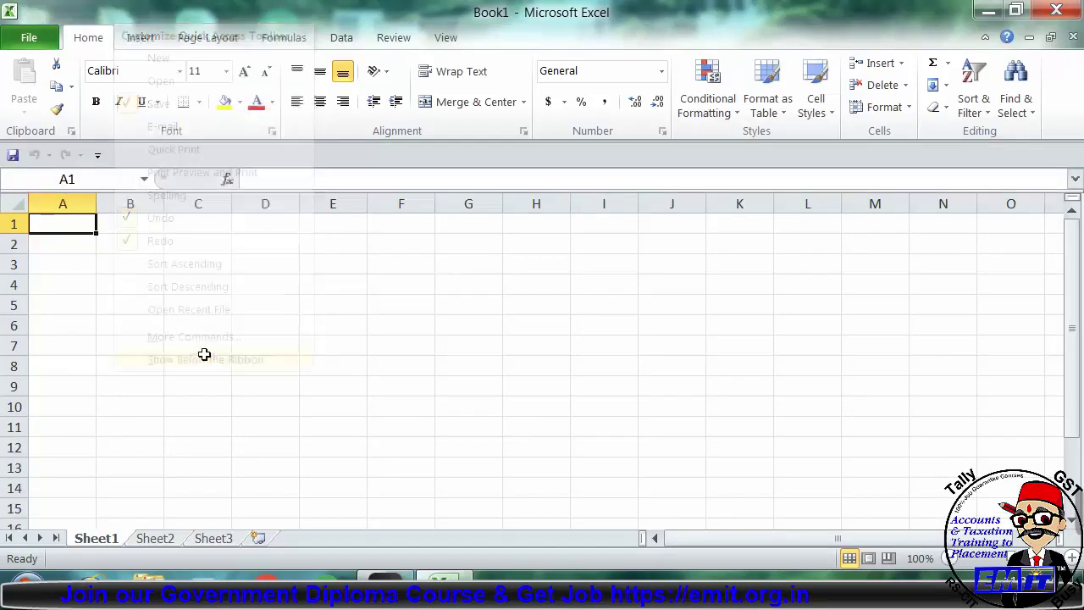
{"action": "left_click", "coordinate": [98, 155]}
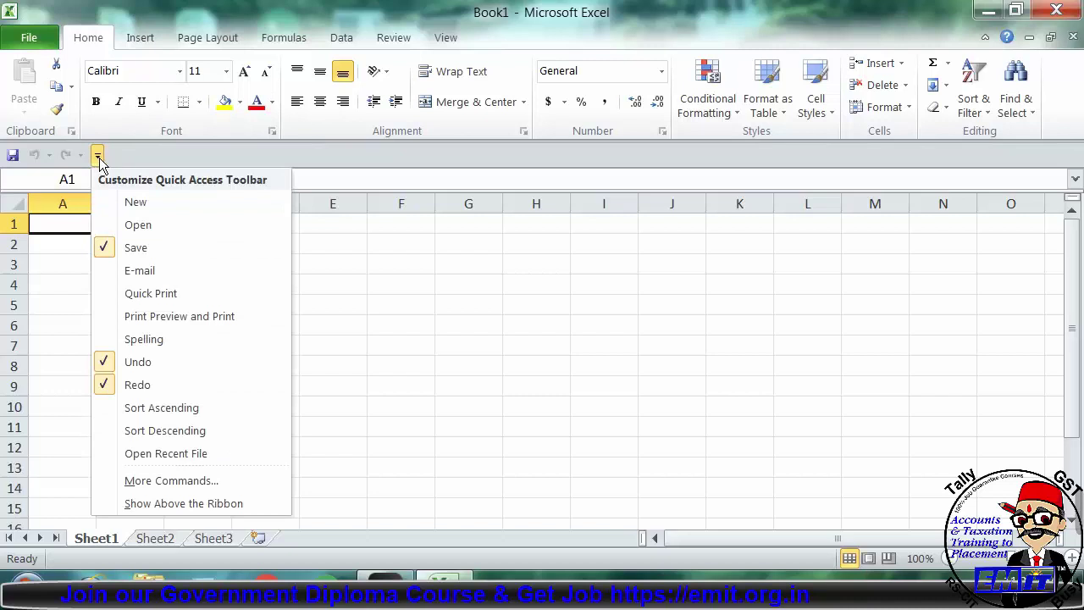
{"action": "left_click", "coordinate": [178, 503]}
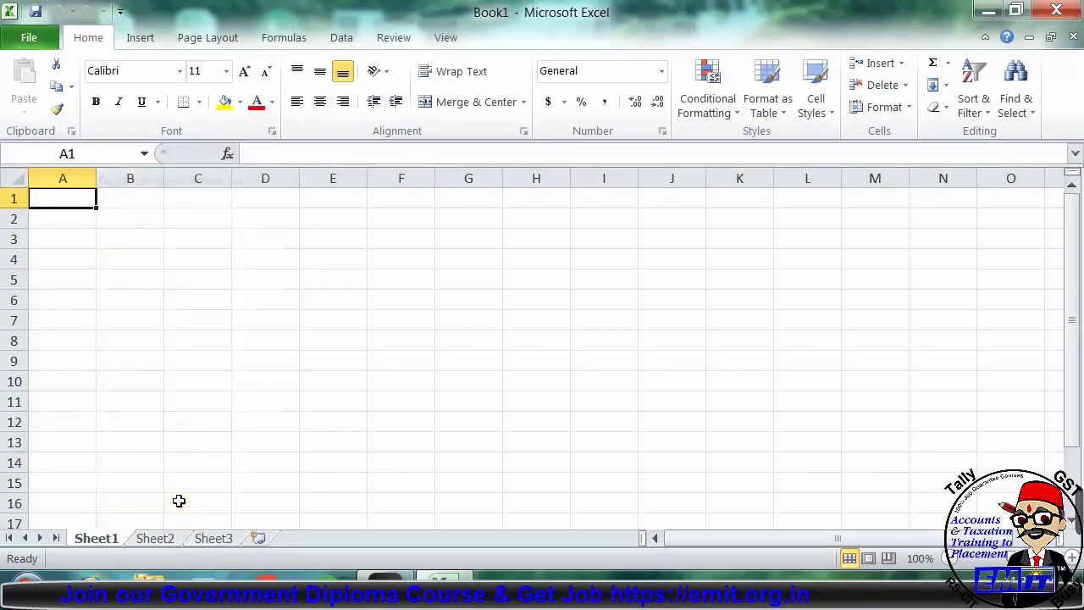
Cycle the Excel window through its minimized and restored-down states, ending with it maximized.
{"action": "left_click", "coordinate": [987, 12]}
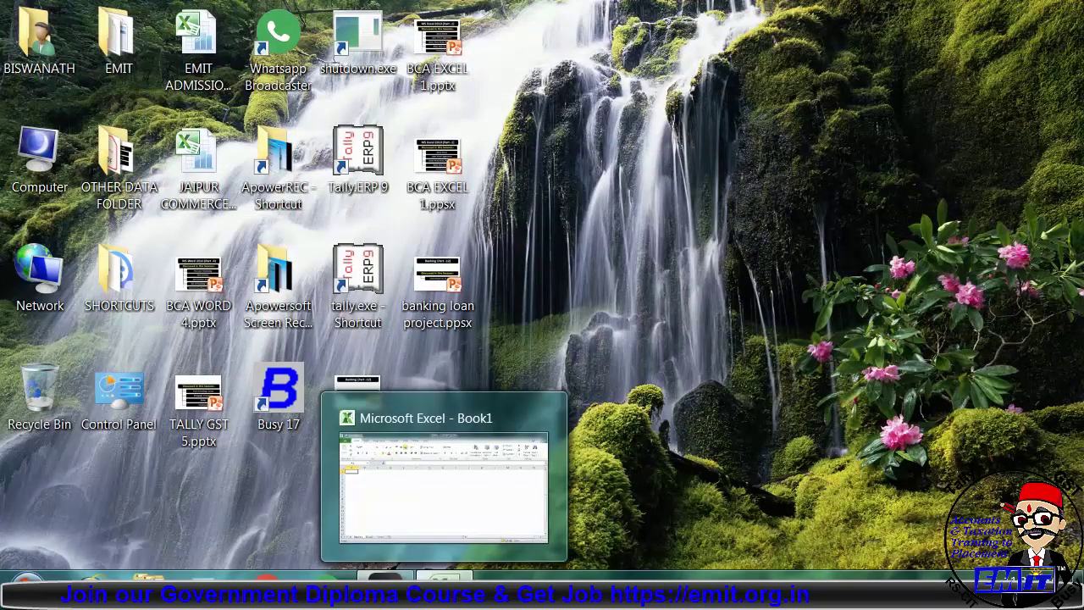
{"action": "left_click", "coordinate": [442, 582]}
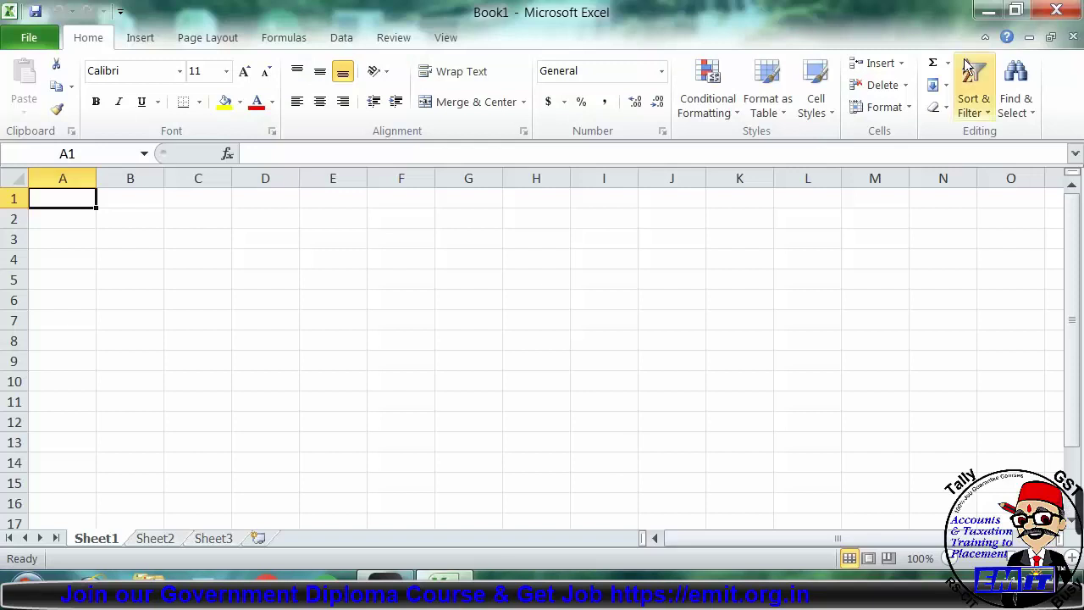
{"action": "left_click", "coordinate": [1019, 10]}
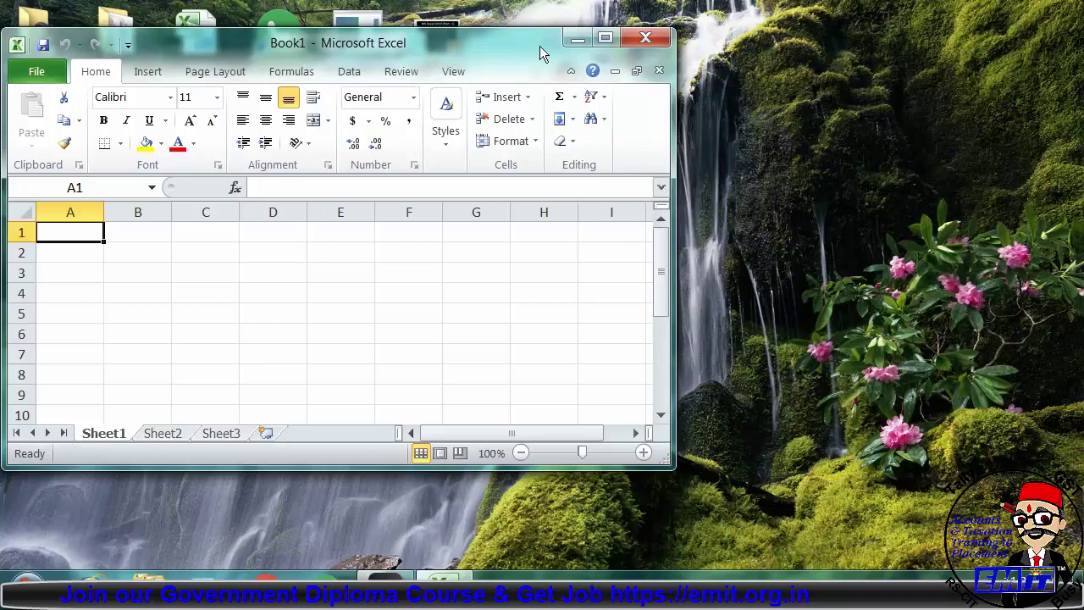
{"action": "key", "text": "alt+space"}
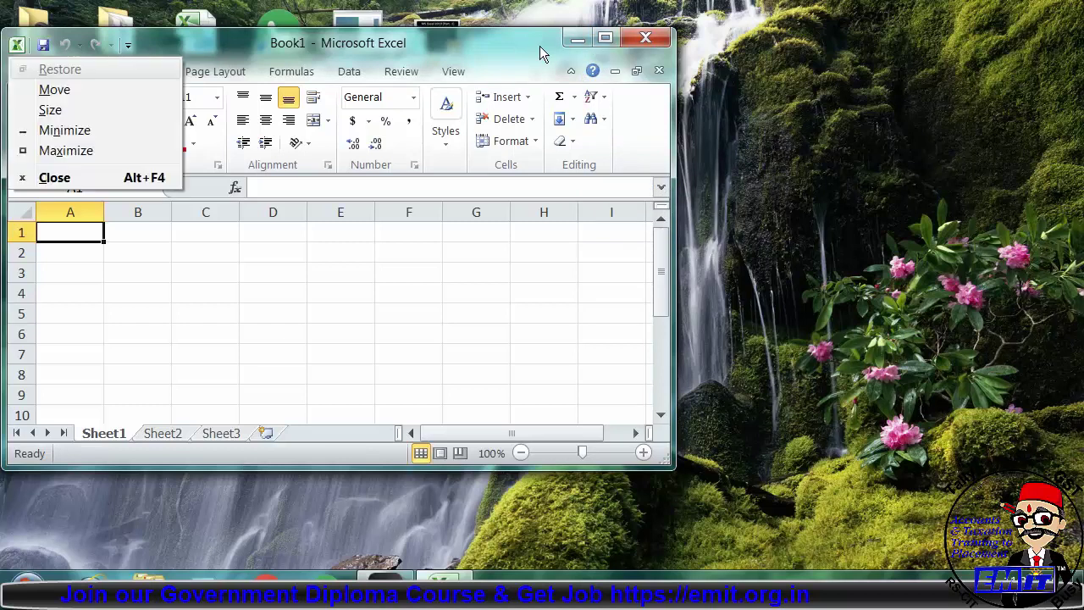
{"action": "key", "text": "Down"}
{"action": "key", "text": "Down"}
{"action": "key", "text": "Down"}
{"action": "key", "text": "Down"}
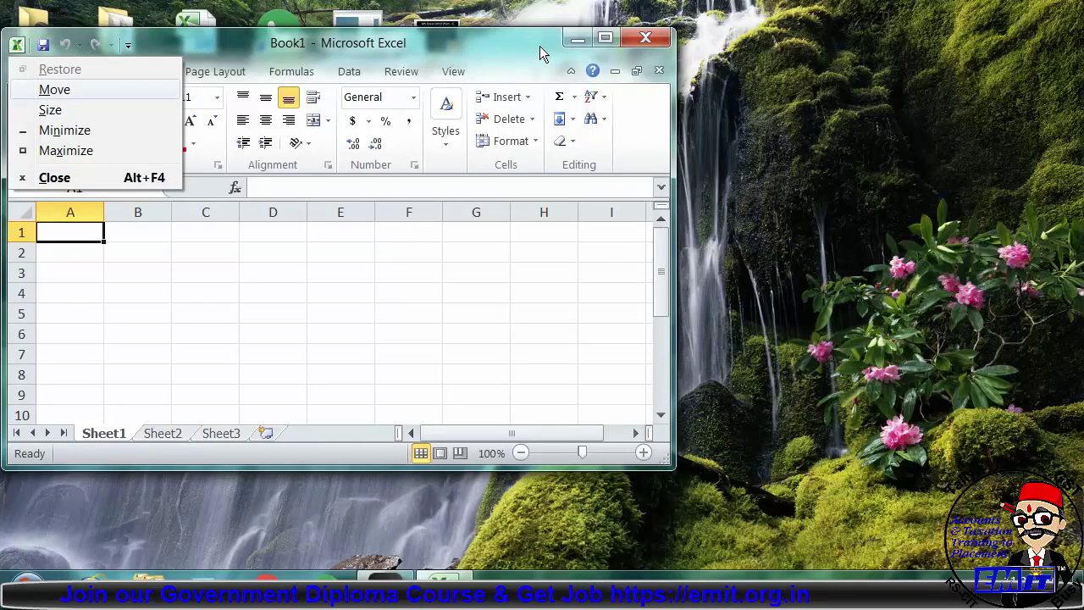
{"action": "key", "text": "Return"}
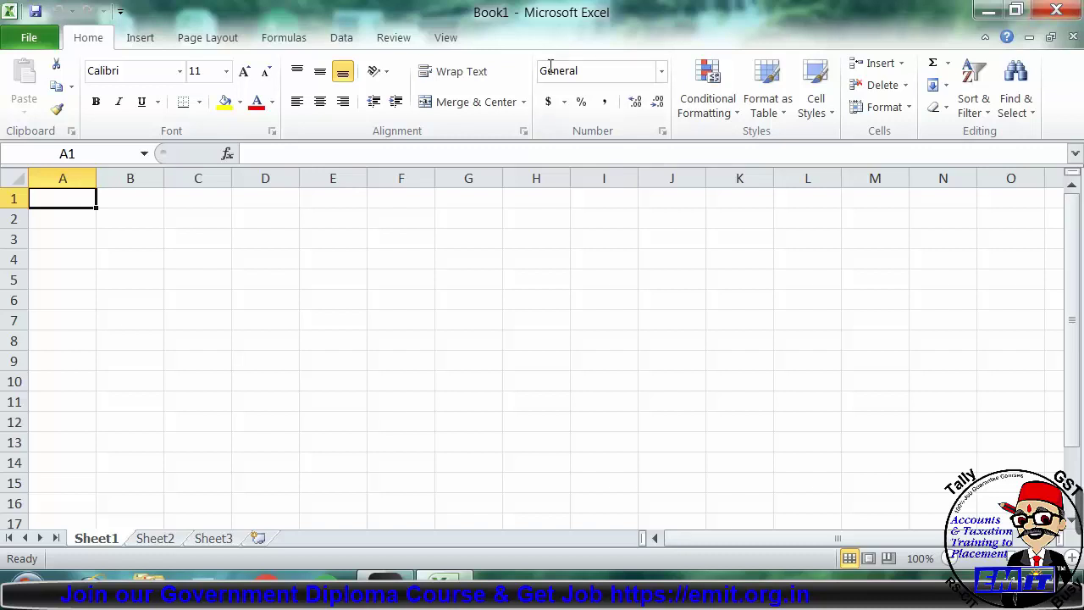
Look through the Insert and Page Layout commands on the ribbon and return to the Home commands.
{"action": "left_click", "coordinate": [143, 37]}
{"action": "left_click", "coordinate": [191, 37]}
{"action": "left_click", "coordinate": [149, 42]}
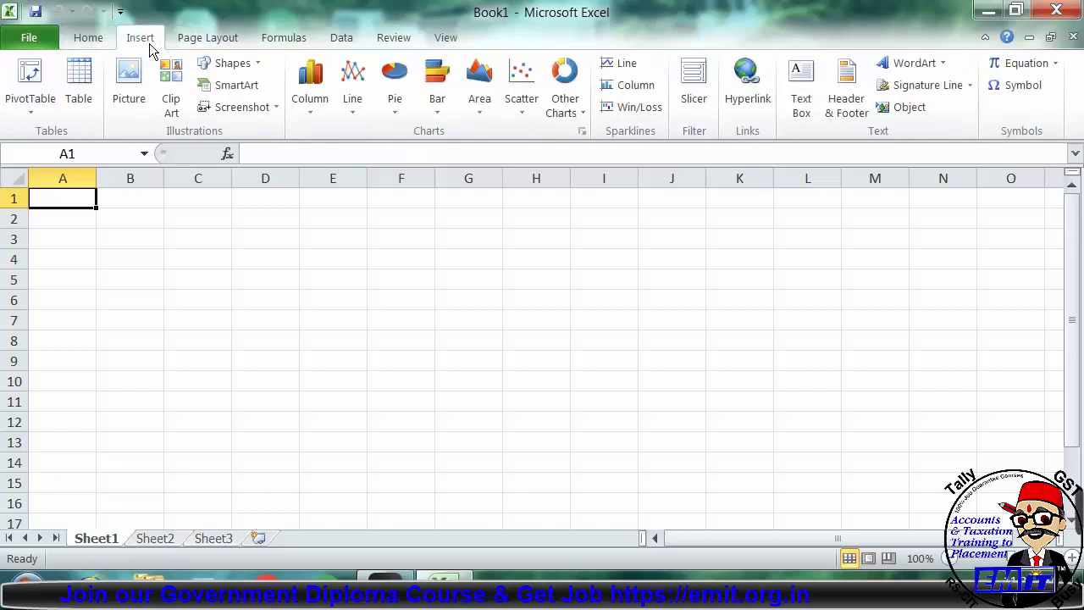
{"action": "left_click", "coordinate": [105, 42]}
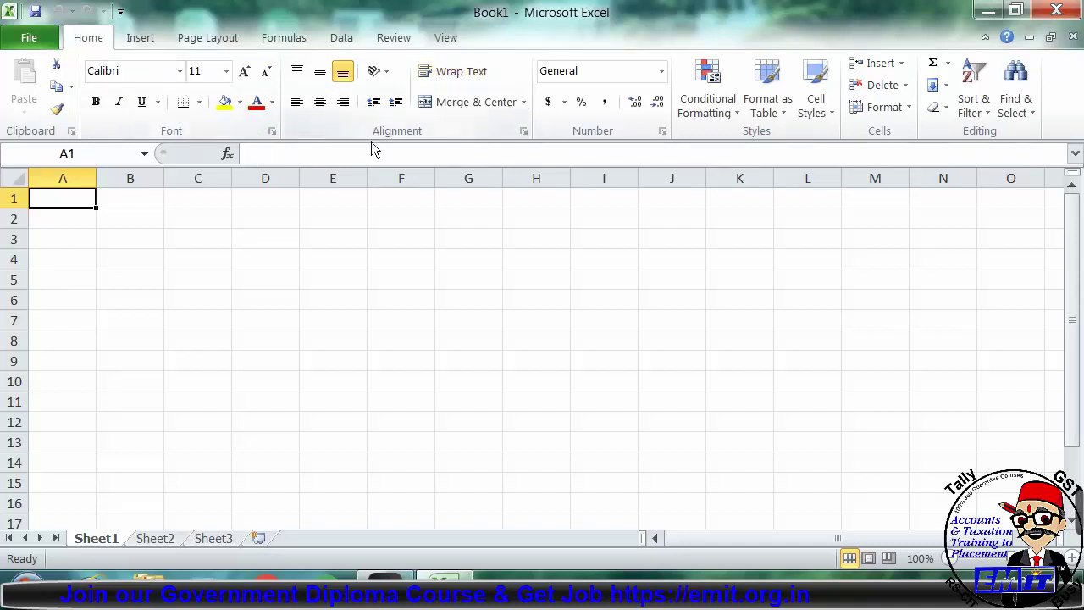
Examine the Font settings in the Format Cells dialog for cell A1 and close it without changes.
{"action": "left_click", "coordinate": [273, 131]}
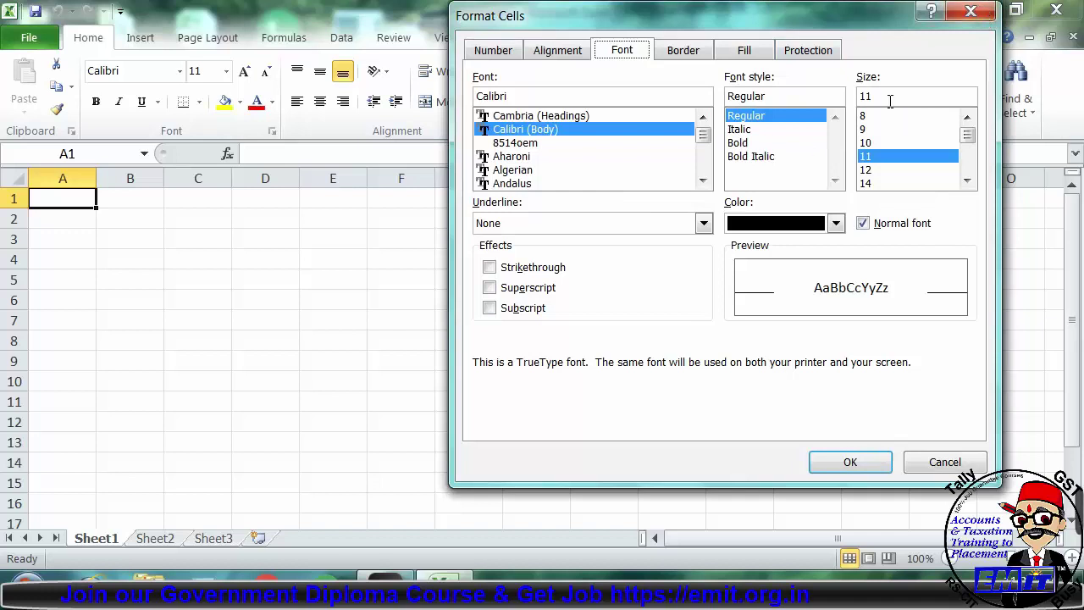
{"action": "left_click", "coordinate": [972, 13]}
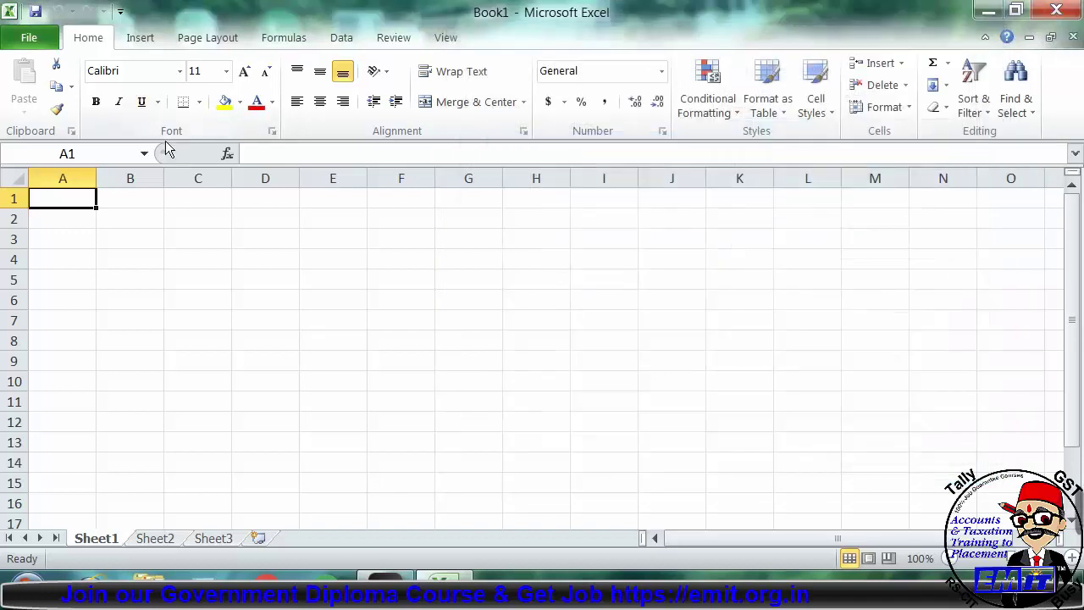
{"action": "left_click", "coordinate": [273, 135]}
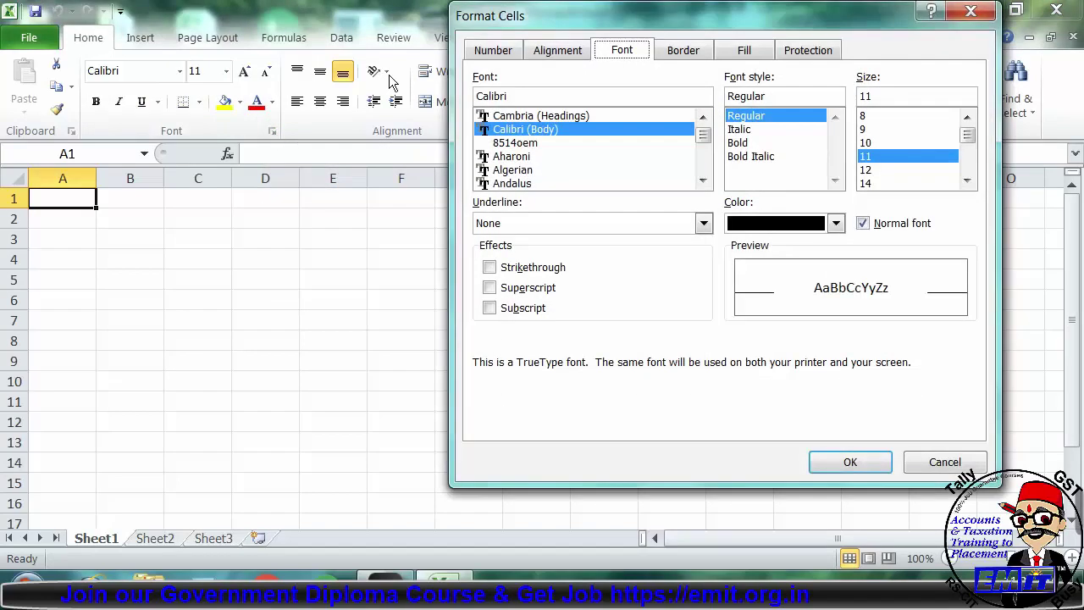
{"action": "left_click", "coordinate": [970, 12]}
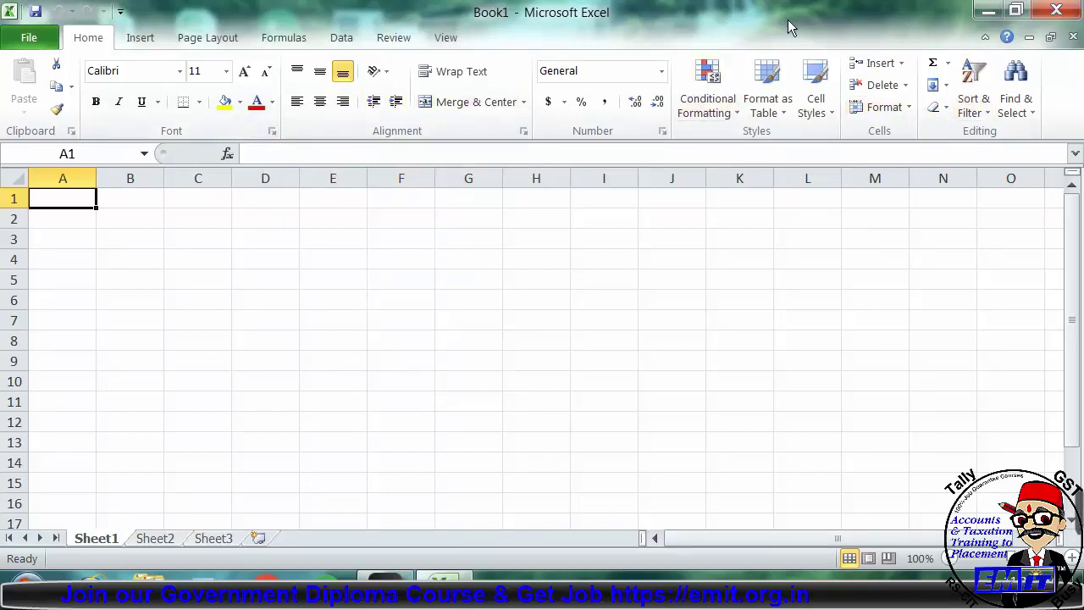
Collapse and expand the ribbon several times, leaving it fully expanded.
{"action": "left_click", "coordinate": [985, 38]}
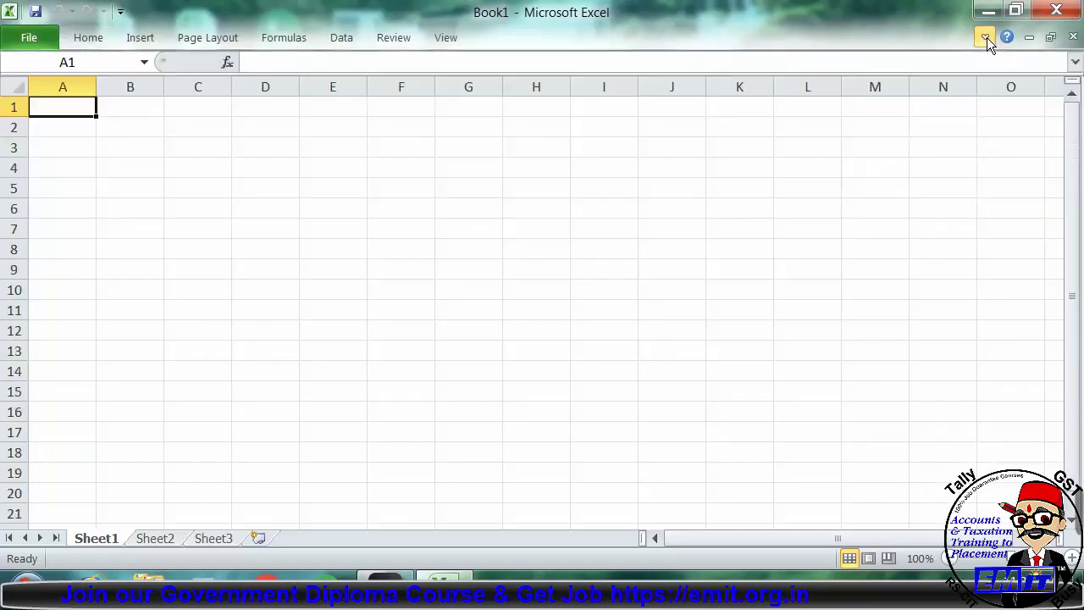
{"action": "left_click", "coordinate": [986, 37]}
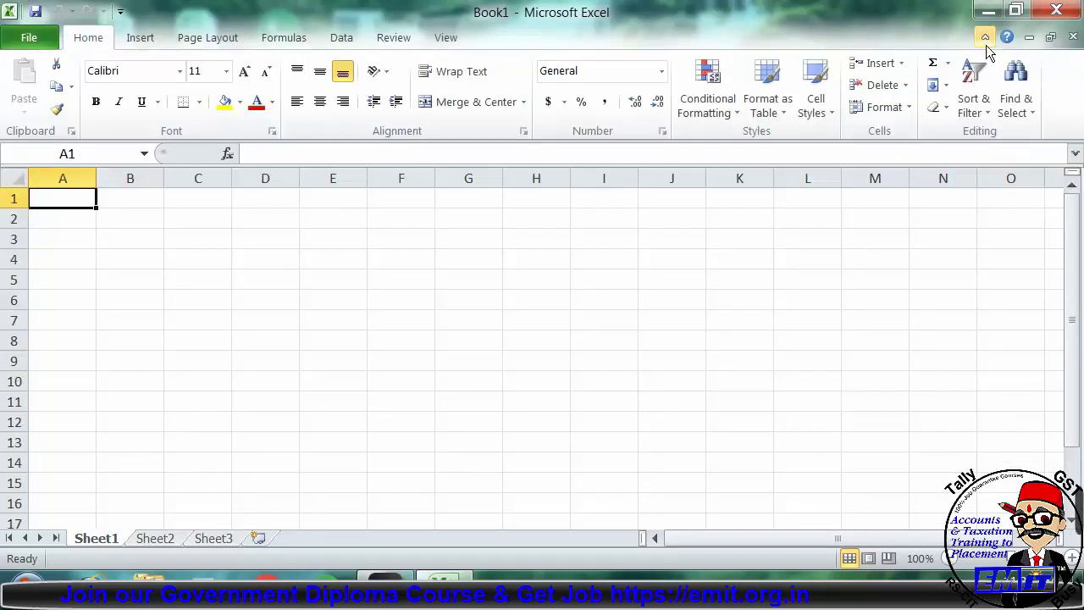
{"action": "left_click", "coordinate": [985, 37]}
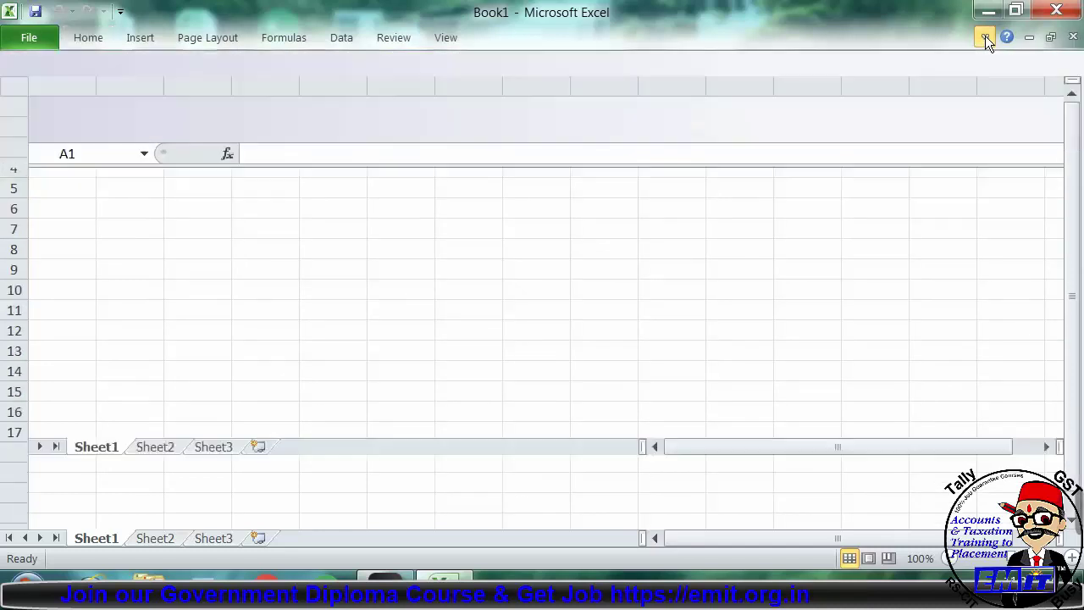
{"action": "left_click", "coordinate": [985, 35]}
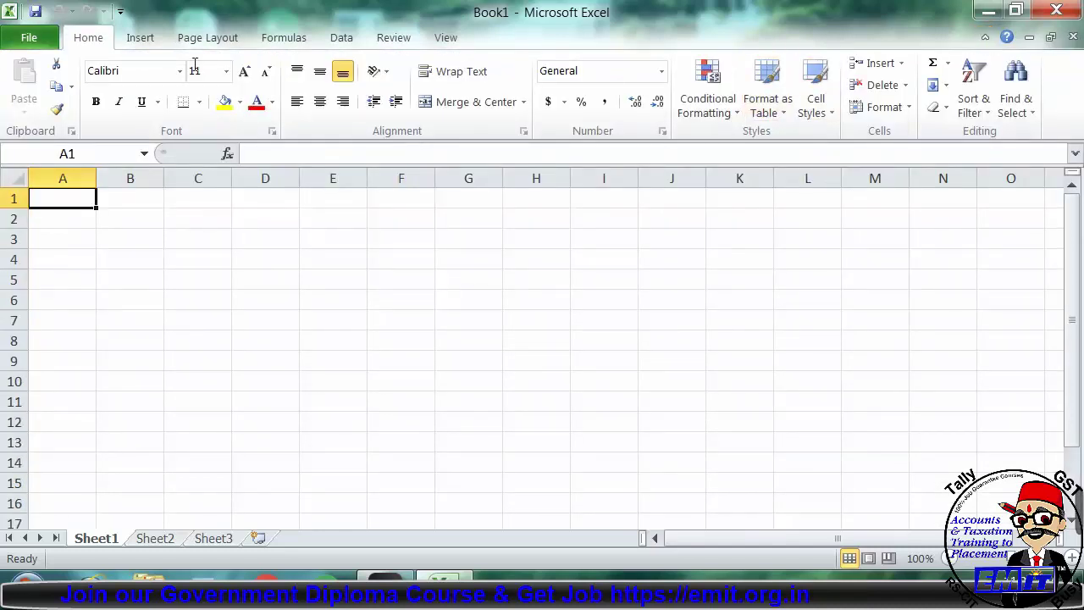
{"action": "double_click", "coordinate": [93, 42]}
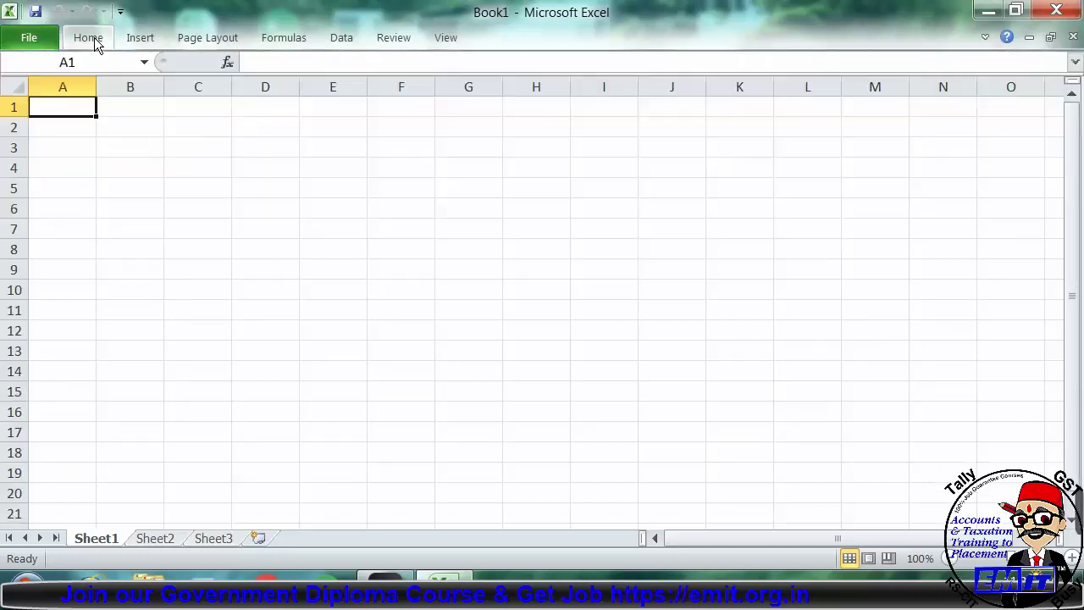
{"action": "double_click", "coordinate": [93, 40]}
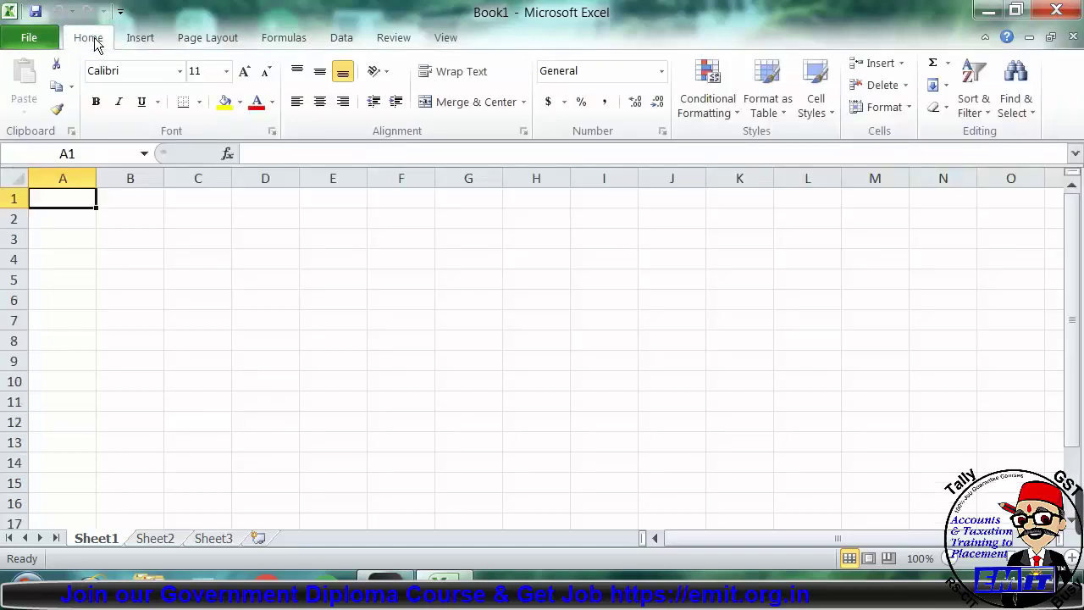
Collapse the ribbon to its headings and apply Merge & Center to cell B4 from the temporarily shown Home commands.
{"action": "double_click", "coordinate": [93, 41]}
{"action": "left_click", "coordinate": [150, 163]}
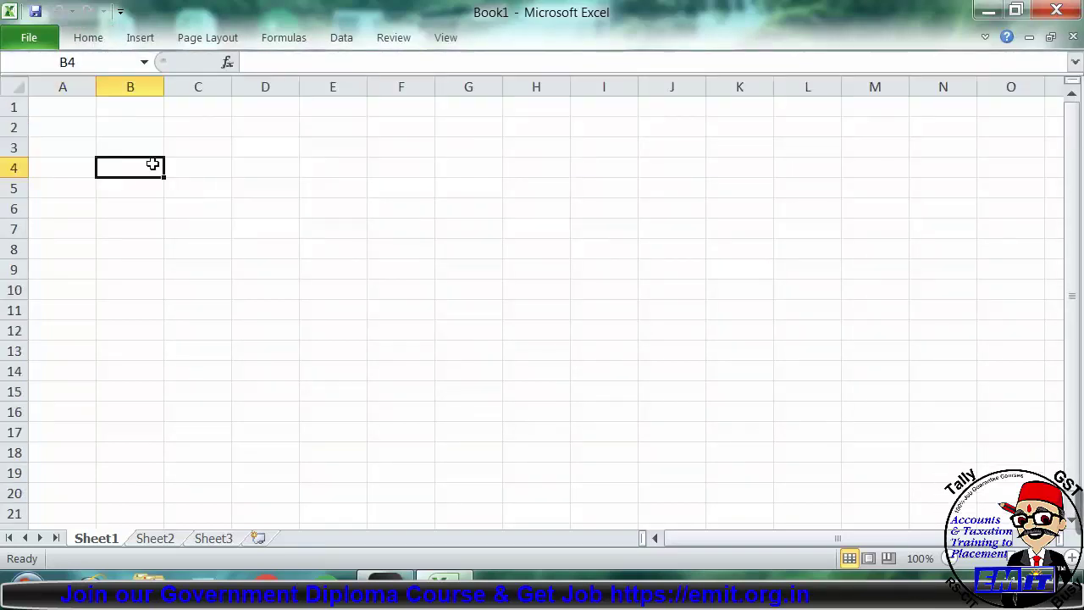
{"action": "left_click", "coordinate": [97, 45]}
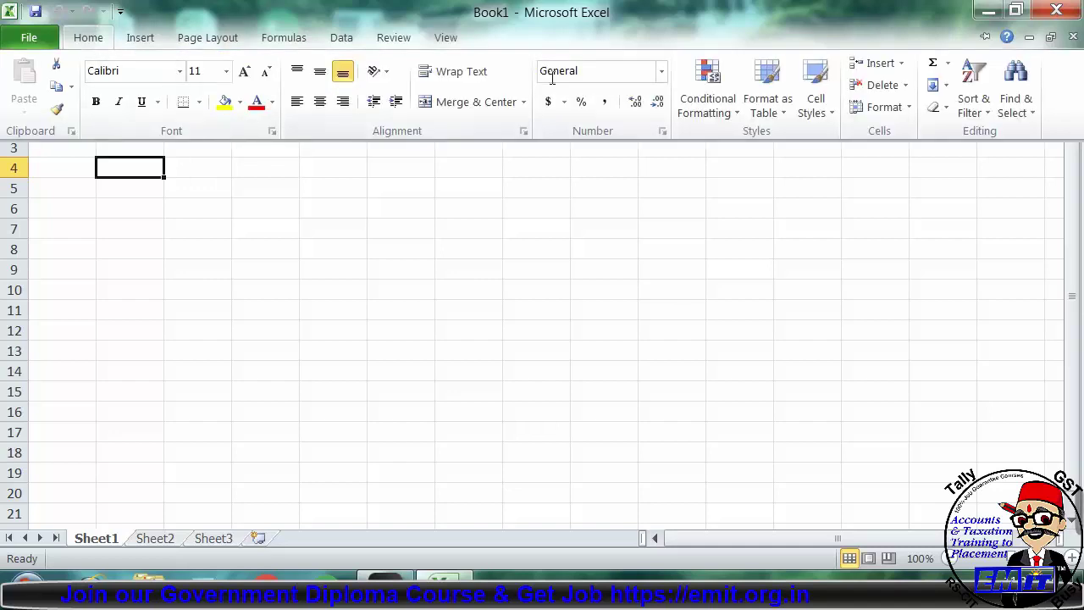
{"action": "left_click", "coordinate": [455, 103]}
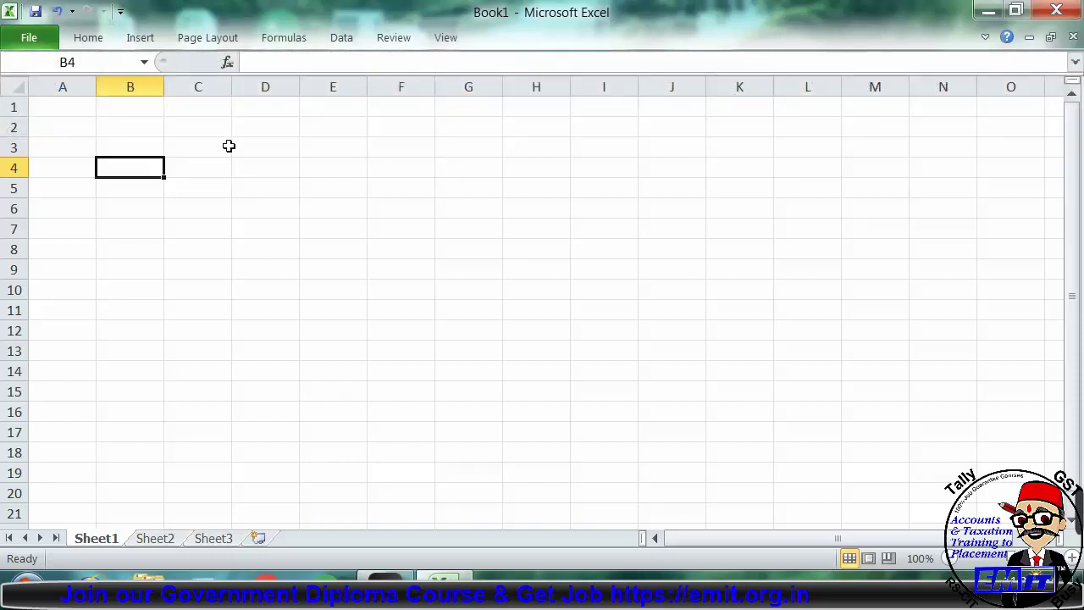
Expand the ribbon fully, minimize the Book1 workbook window, and restore and maximize it again.
{"action": "left_click", "coordinate": [984, 36]}
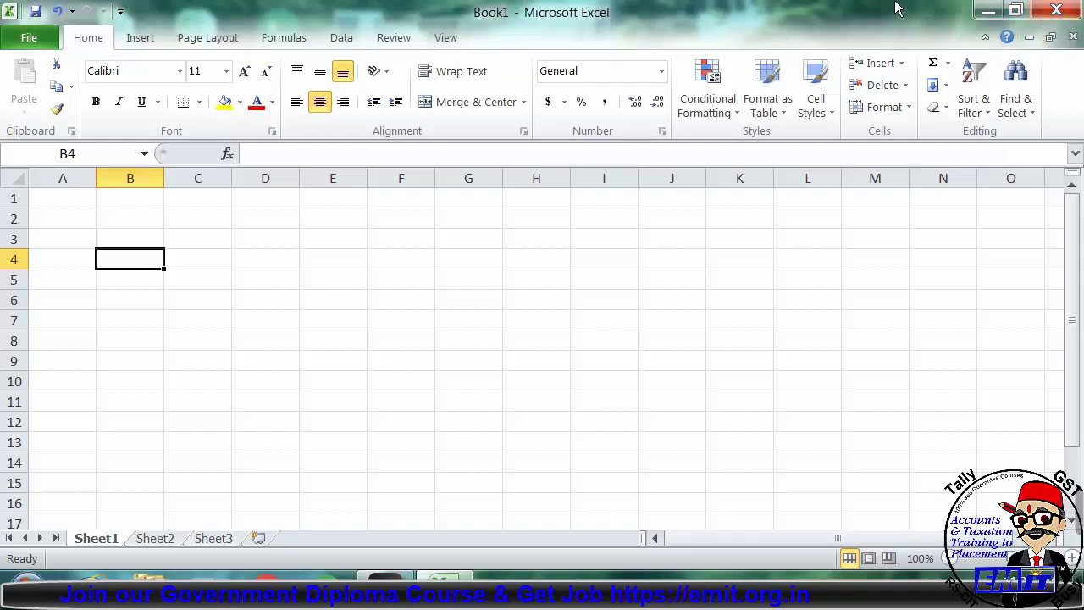
{"action": "left_click", "coordinate": [1028, 37]}
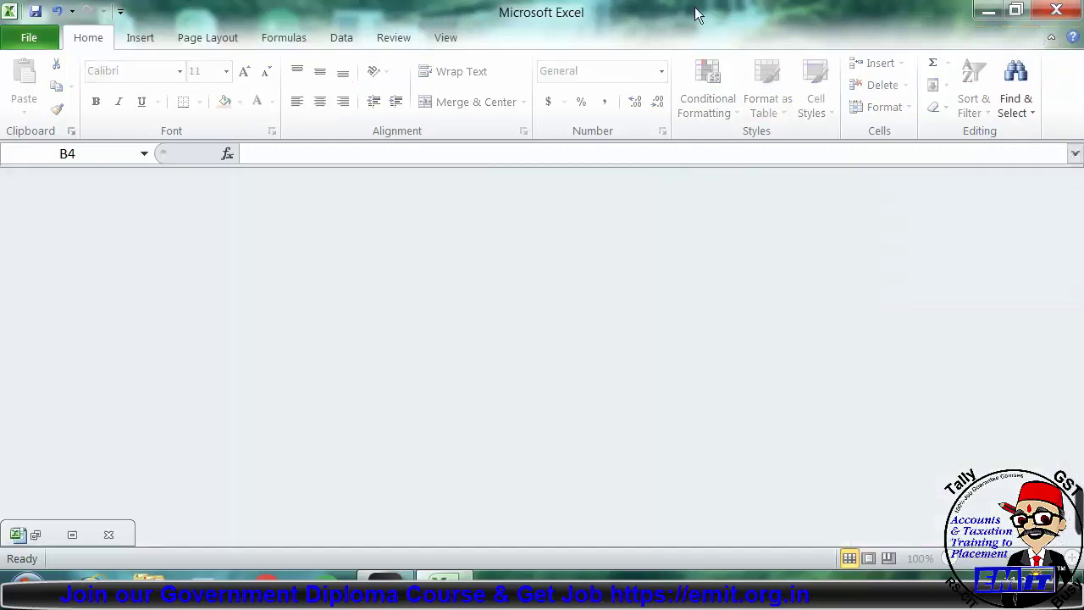
{"action": "left_click", "coordinate": [43, 536]}
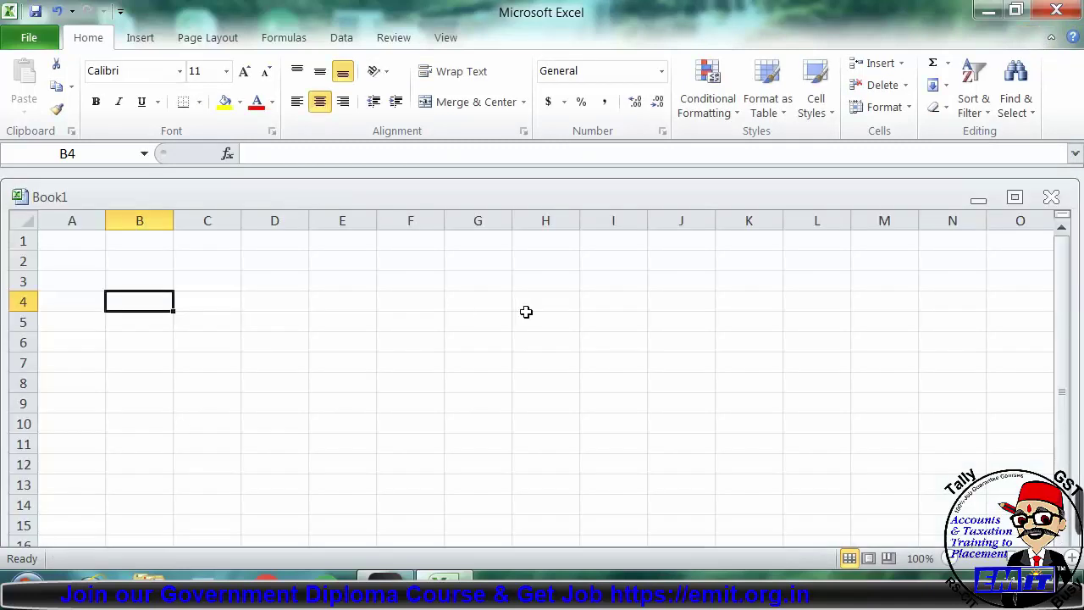
{"action": "left_click", "coordinate": [1010, 197]}
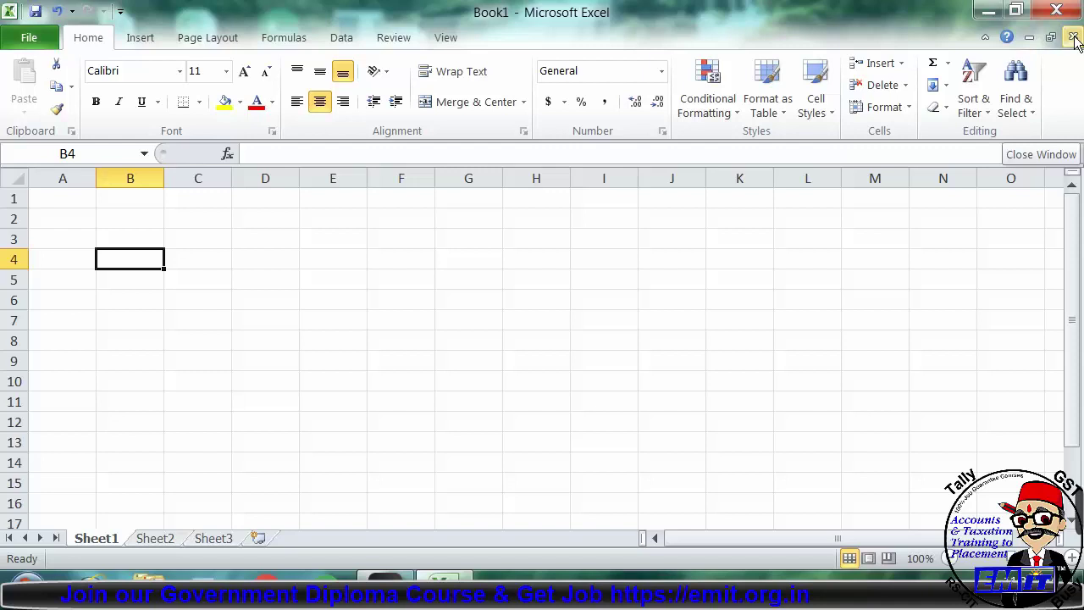
Close Book1 without saving the changes and create a new blank workbook.
{"action": "left_click", "coordinate": [1073, 38]}
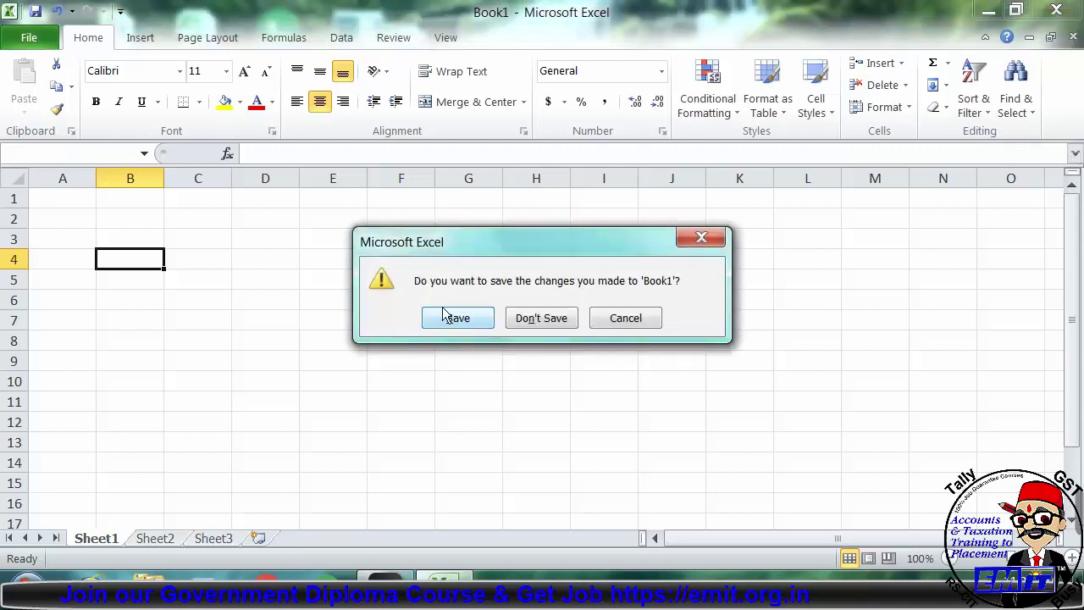
{"action": "left_click", "coordinate": [529, 319]}
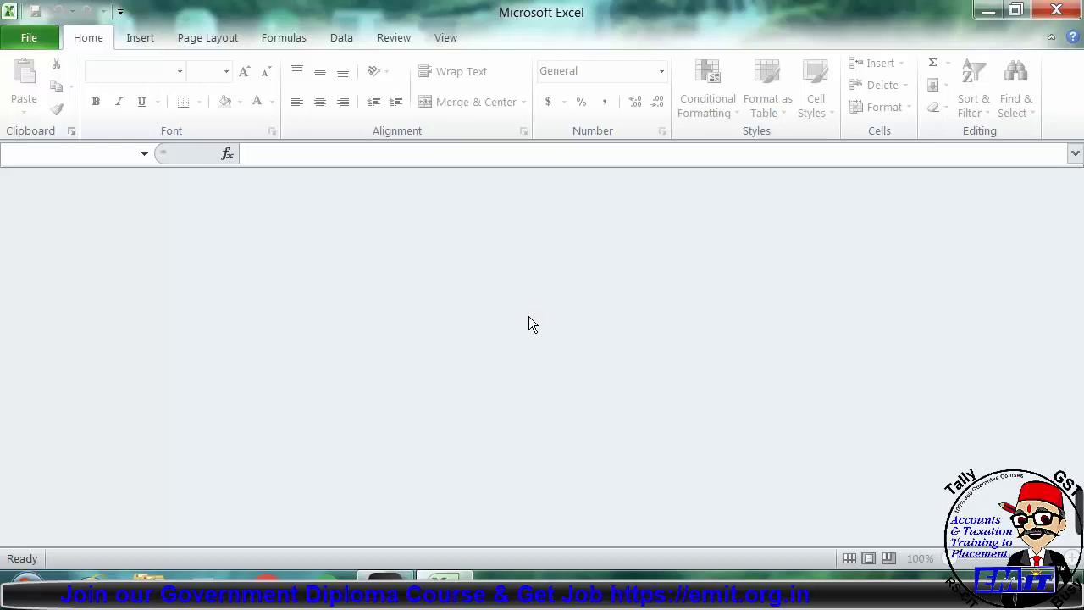
{"action": "left_click", "coordinate": [34, 42]}
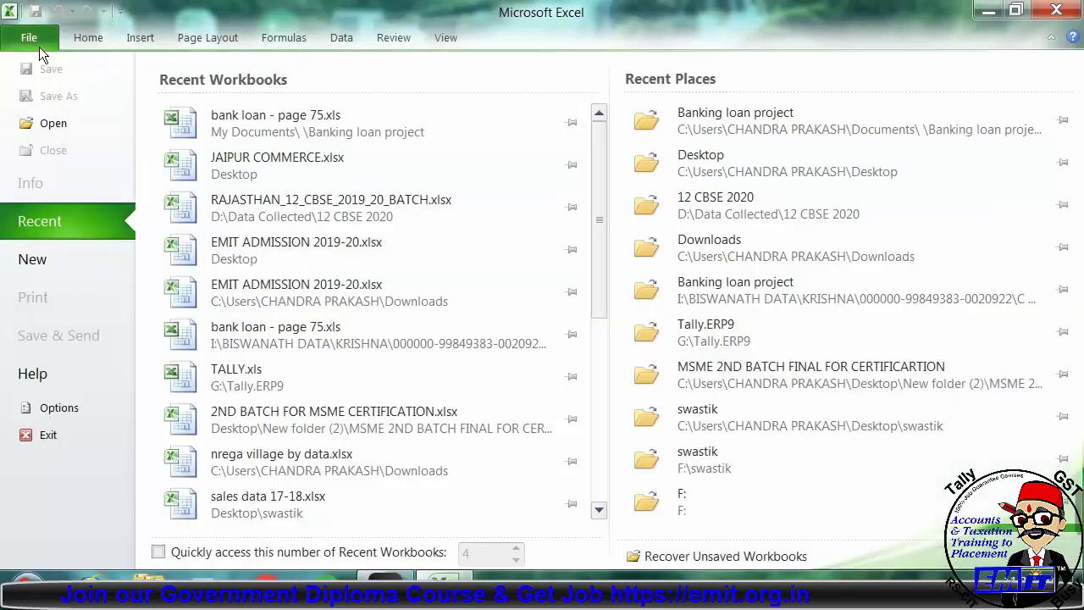
{"action": "left_click", "coordinate": [61, 254]}
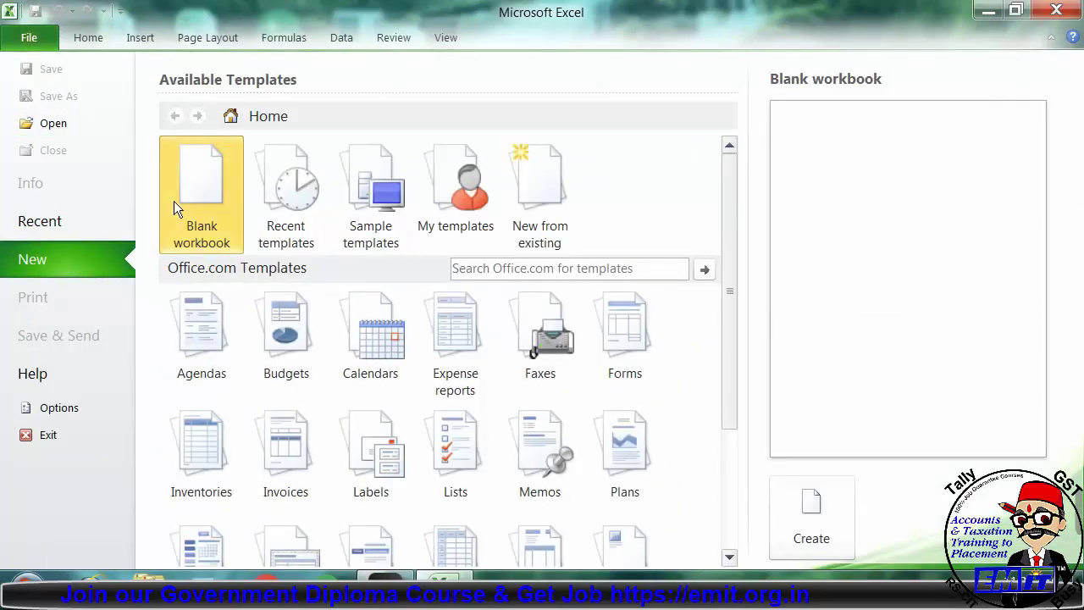
{"action": "left_click", "coordinate": [818, 526]}
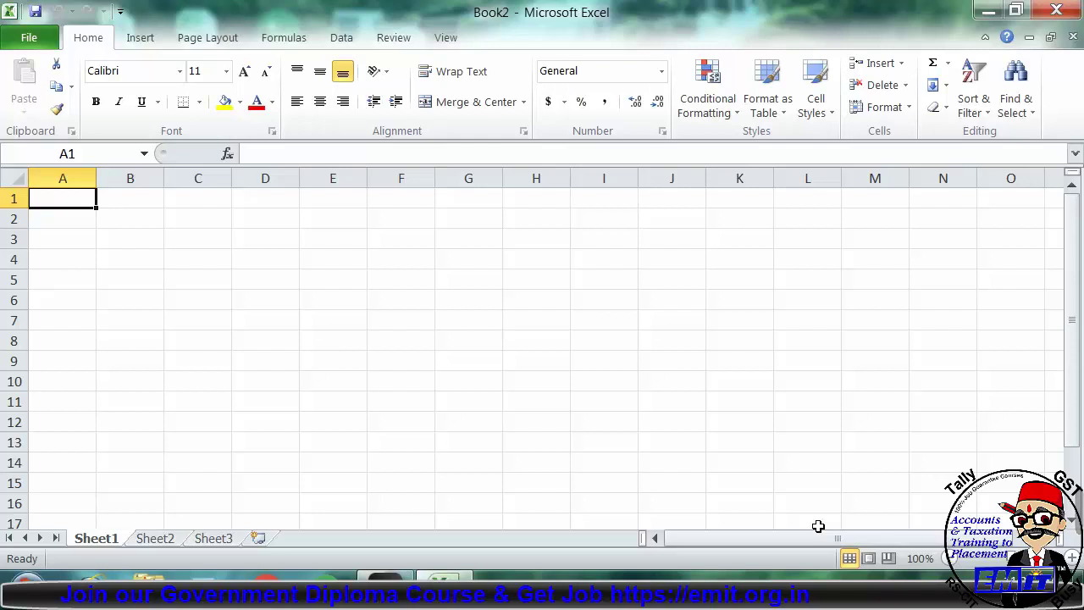
Close the open Book2 workbook and create another blank workbook in its place.
{"action": "key", "text": "ctrl+w"}
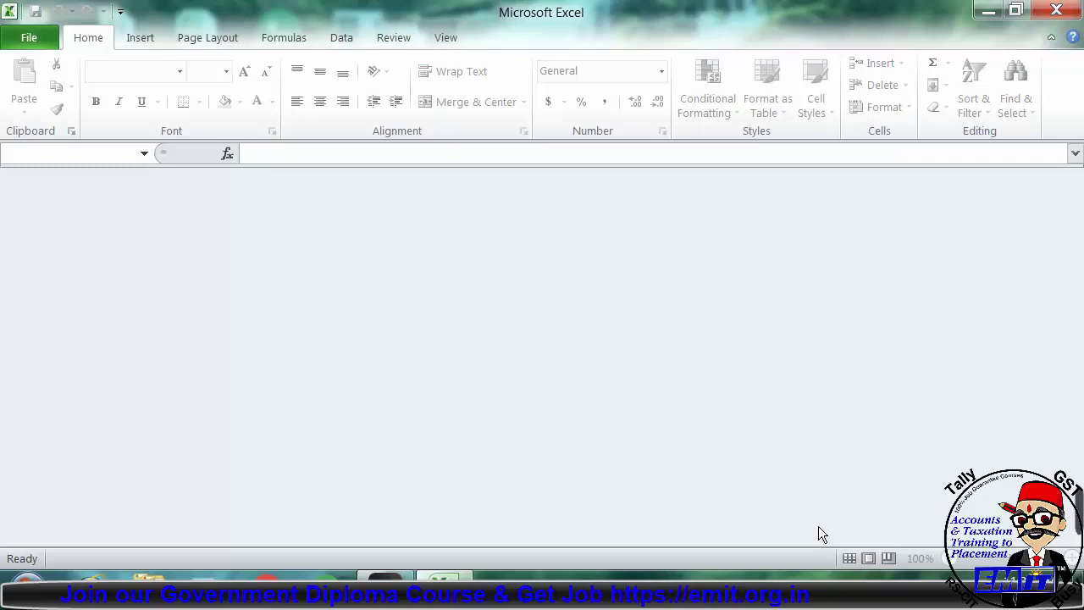
{"action": "key", "text": "ctrl+n"}
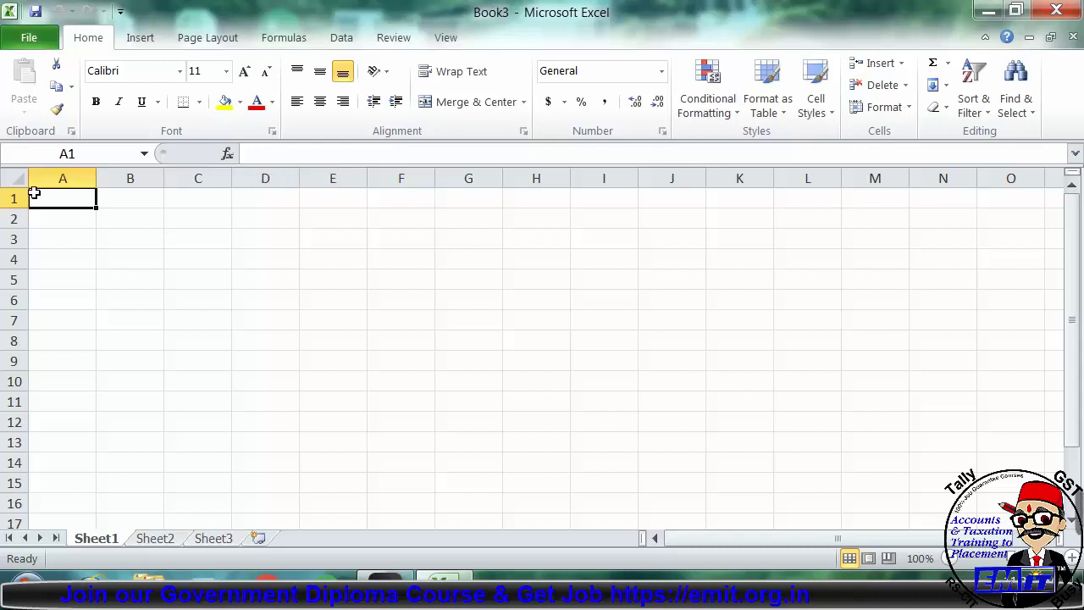
Select the whole worksheet, followed by columns A to D one at a time, to examine the column headings.
{"action": "left_click", "coordinate": [18, 179]}
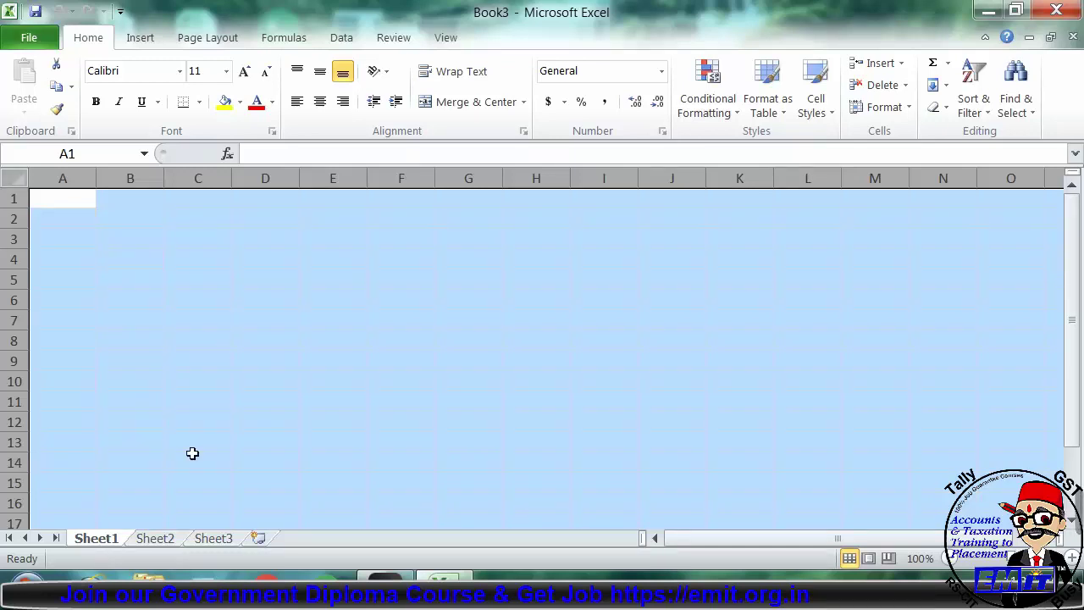
{"action": "left_click", "coordinate": [26, 182]}
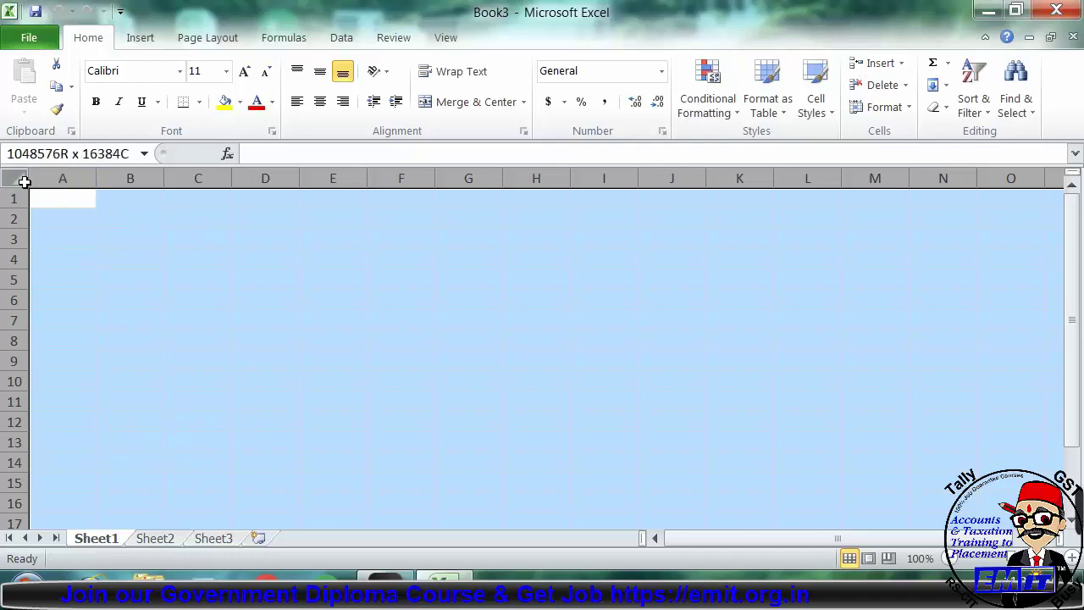
{"action": "left_click", "coordinate": [60, 176]}
{"action": "left_click", "coordinate": [121, 173]}
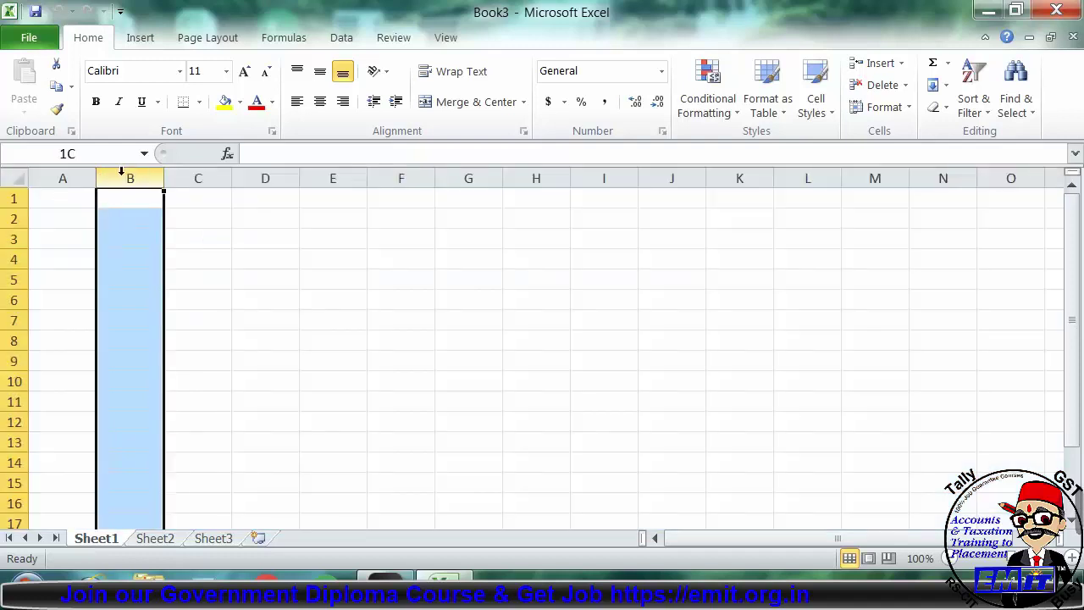
{"action": "left_click", "coordinate": [199, 175]}
{"action": "left_click", "coordinate": [283, 172]}
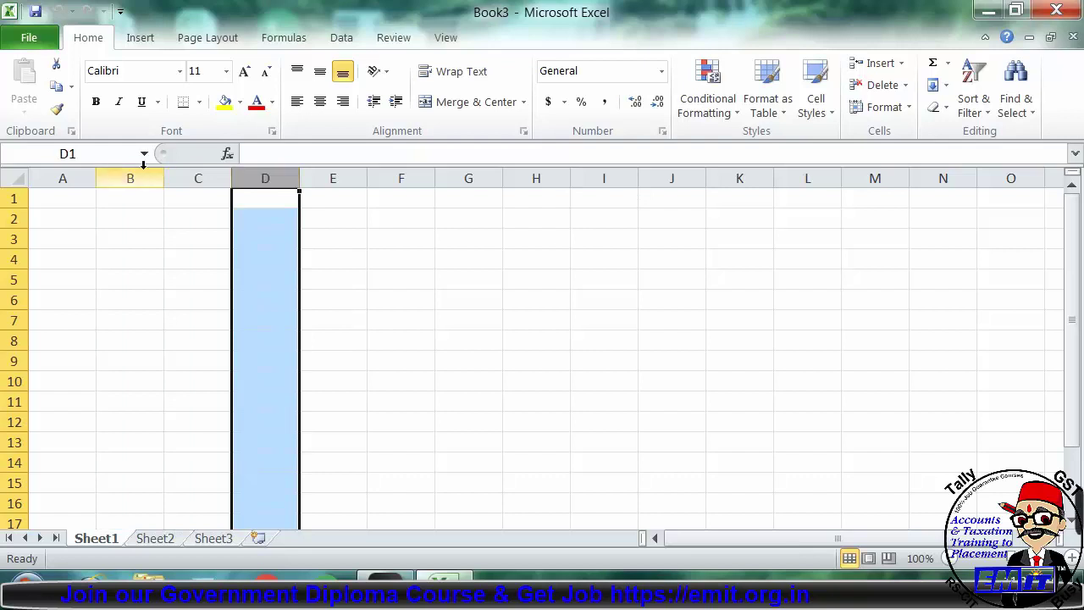
{"action": "left_click", "coordinate": [85, 176]}
{"action": "left_click", "coordinate": [125, 175]}
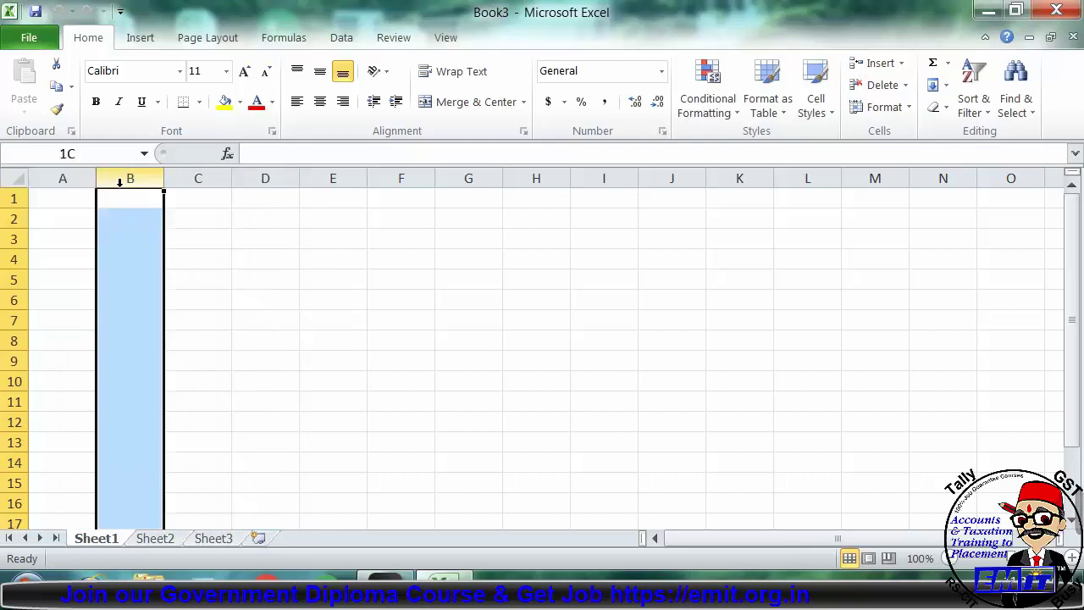
{"action": "left_click", "coordinate": [191, 174]}
From cell C1, jump to the last column of row 1 and back to column A.
{"action": "left_click", "coordinate": [190, 194]}
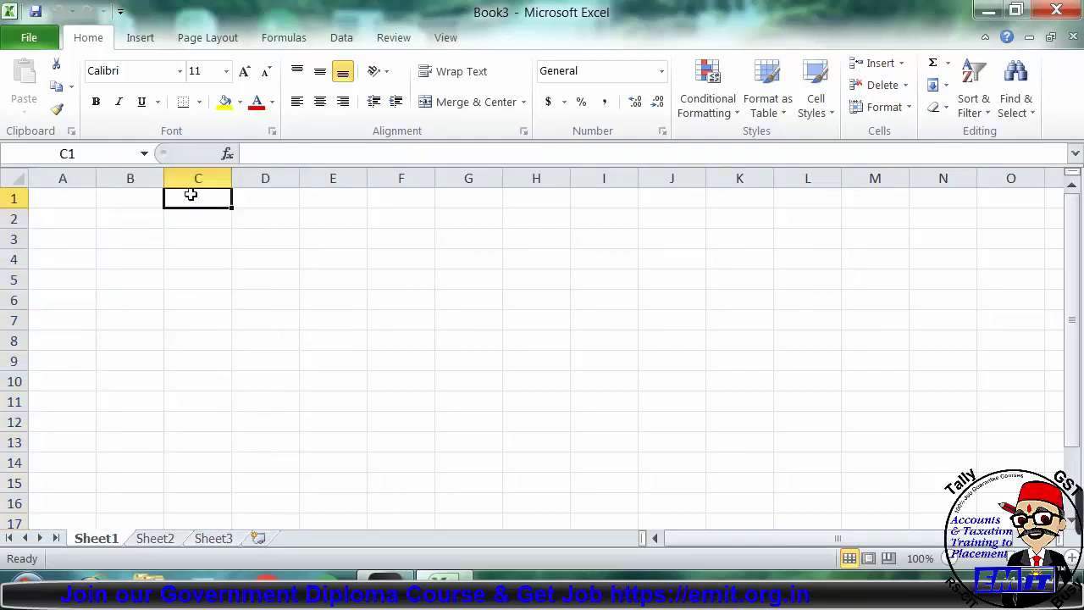
{"action": "key", "text": "ctrl+Right"}
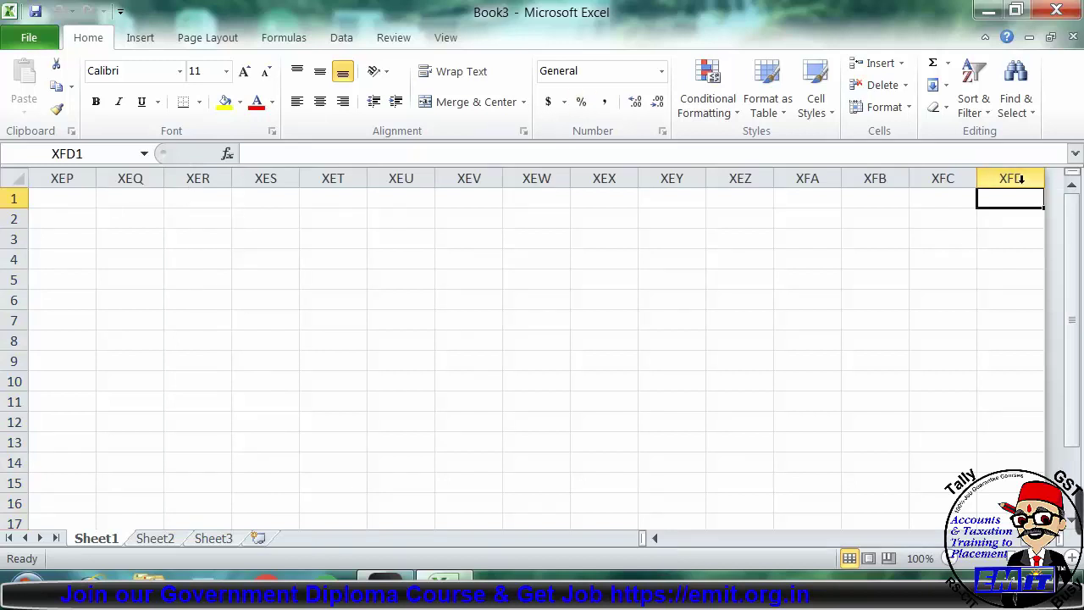
{"action": "key", "text": "ctrl+Left"}
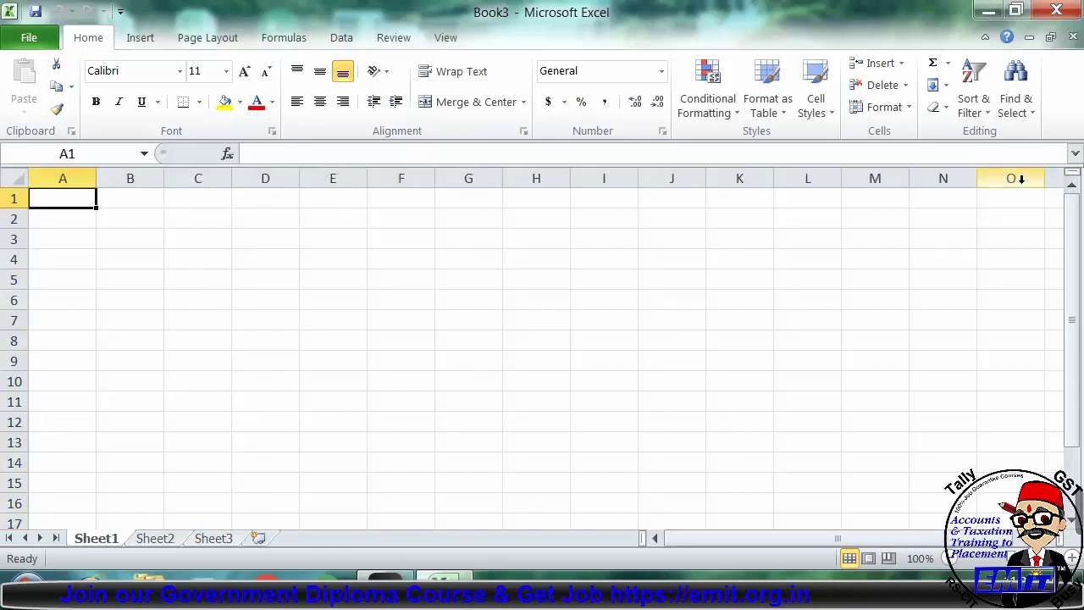
Move along row 1 from cell A1 to CD1 to examine how the column lettering continues after Z.
{"action": "key", "text": "Right"}
{"action": "key", "text": "Right"}
{"action": "key", "text": "Right"}
{"action": "key", "text": "Right"}
{"action": "key", "text": "Right"}
{"action": "key", "text": "Right"}
{"action": "key", "text": "Right"}
{"action": "key", "text": "Right"}
{"action": "key", "text": "Right"}
{"action": "key", "text": "Right"}
{"action": "key", "text": "Right"}
{"action": "key", "text": "Right"}
{"action": "key", "text": "Right"}
{"action": "key", "text": "Right"}
{"action": "key", "text": "Right"}
{"action": "key", "text": "Right"}
{"action": "key", "text": "Right"}
{"action": "key", "text": "Right"}
{"action": "key", "text": "Right"}
{"action": "key", "text": "Right"}
{"action": "key", "text": "Right"}
{"action": "key", "text": "Right"}
{"action": "key", "text": "Right"}
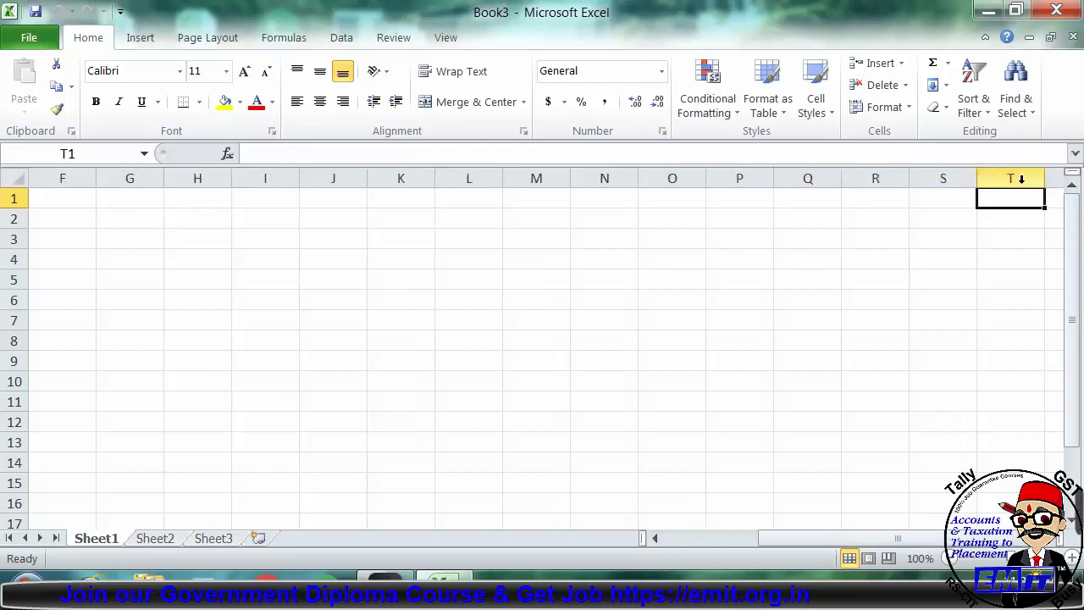
{"action": "key", "text": "Right"}
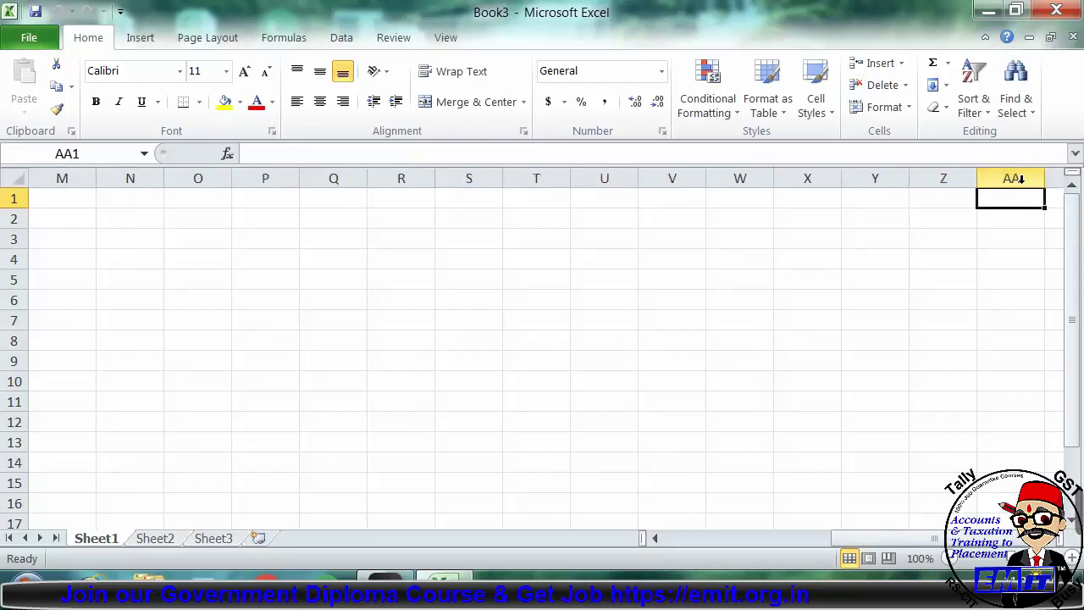
{"action": "key", "text": "Right"}
{"action": "key", "text": "Left"}
{"action": "key", "text": "Right"}
{"action": "key", "text": "Right"}
{"action": "key", "text": "Right"}
{"action": "key", "text": "Right"}
{"action": "key", "text": "Right"}
{"action": "key", "text": "Right"}
{"action": "key", "text": "Right"}
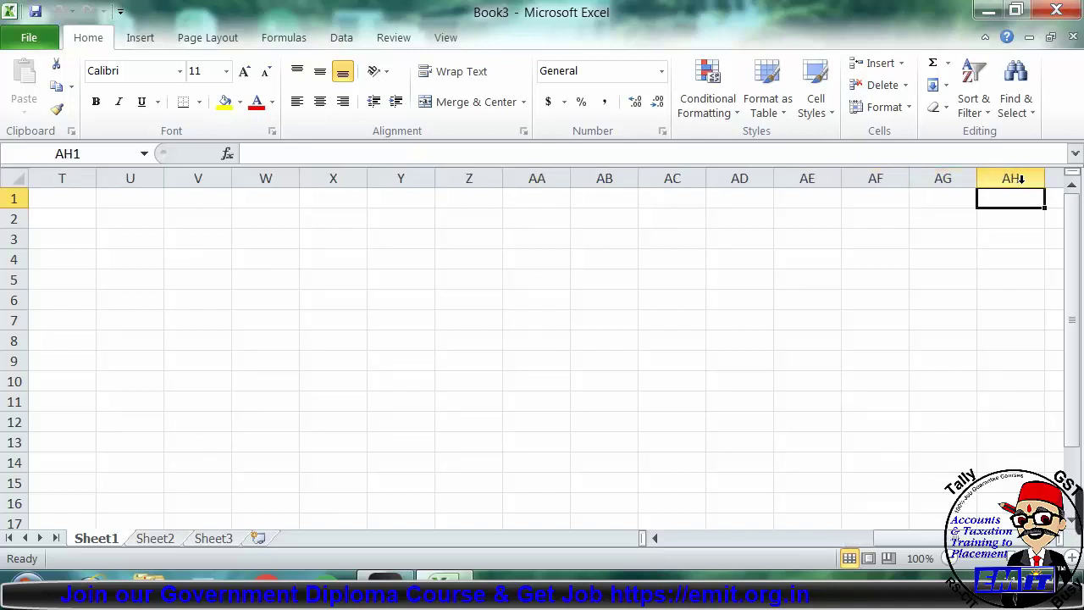
{"action": "key", "text": "Right"}
{"action": "key", "text": "Right"}
{"action": "key", "text": "Right"}
{"action": "key", "text": "Right"}
{"action": "key", "text": "Right"}
{"action": "key", "text": "Right"}
{"action": "key", "text": "Right"}
{"action": "key", "text": "Right"}
{"action": "key", "text": "Right"}
{"action": "key", "text": "Right"}
{"action": "key", "text": "Right"}
{"action": "key", "text": "Right"}
{"action": "key", "text": "Right"}
{"action": "key", "text": "Right"}
{"action": "key", "text": "Right"}
{"action": "key", "text": "Right"}
{"action": "key", "text": "Right"}
{"action": "key", "text": "Right"}
{"action": "key", "text": "Right"}
{"action": "key", "text": "Right"}
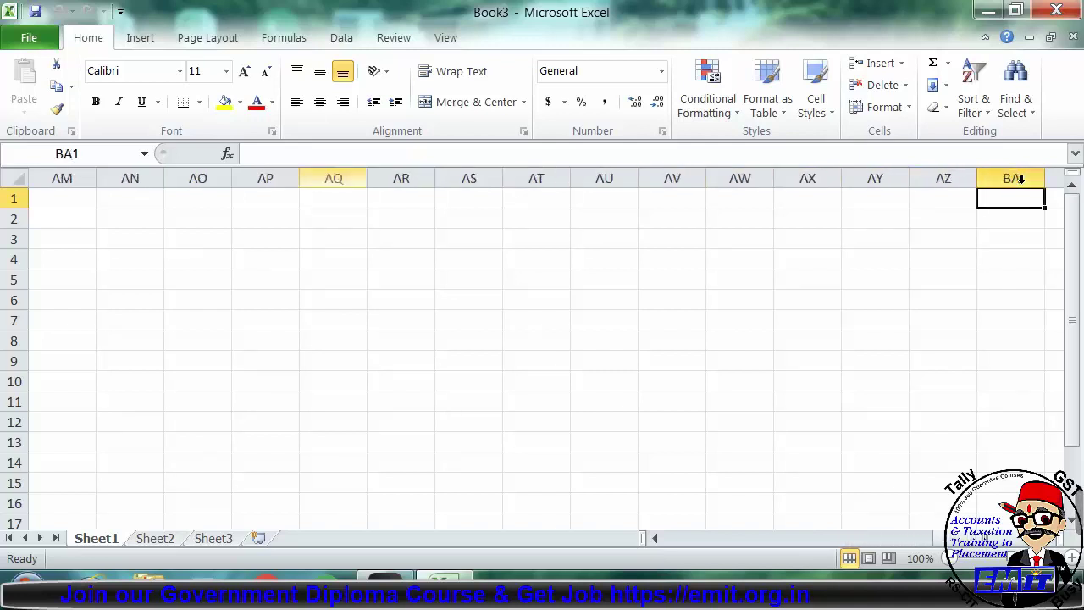
{"action": "key", "text": "Left"}
{"action": "key", "text": "Left"}
{"action": "key", "text": "Left"}
{"action": "key", "text": "Left"}
{"action": "key", "text": "Left"}
{"action": "key", "text": "Left"}
{"action": "key", "text": "Left"}
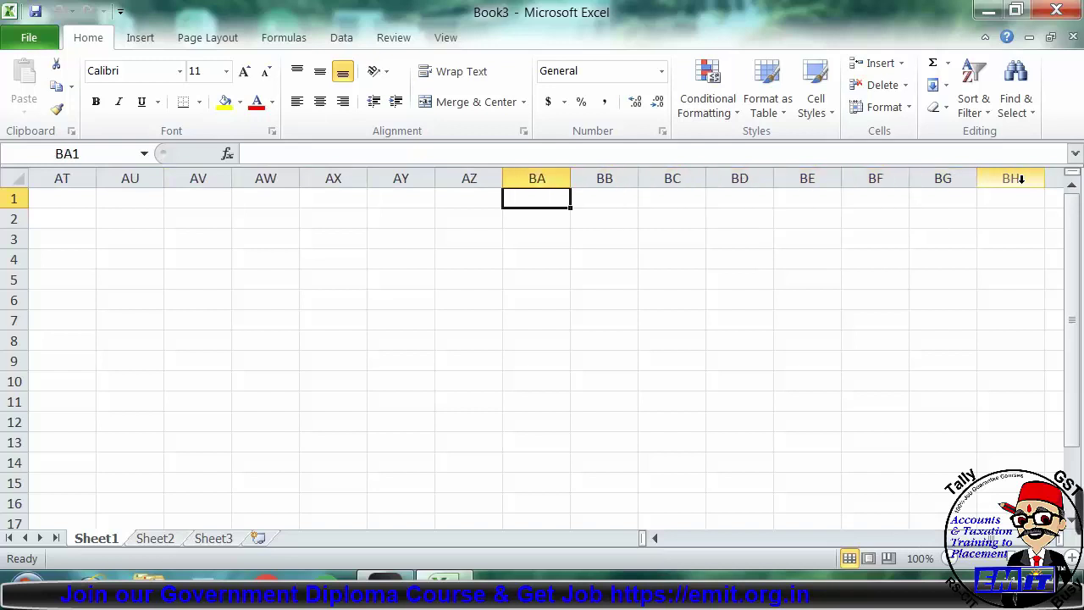
{"action": "key", "text": "Right"}
{"action": "key", "text": "Right"}
{"action": "key", "text": "Right"}
{"action": "key", "text": "Right"}
{"action": "key", "text": "Right"}
{"action": "key", "text": "Right"}
{"action": "key", "text": "Right"}
{"action": "key", "text": "Right"}
{"action": "key", "text": "Right"}
{"action": "key", "text": "Right"}
{"action": "key", "text": "Right"}
{"action": "key", "text": "Right"}
{"action": "key", "text": "Right"}
{"action": "key", "text": "Right"}
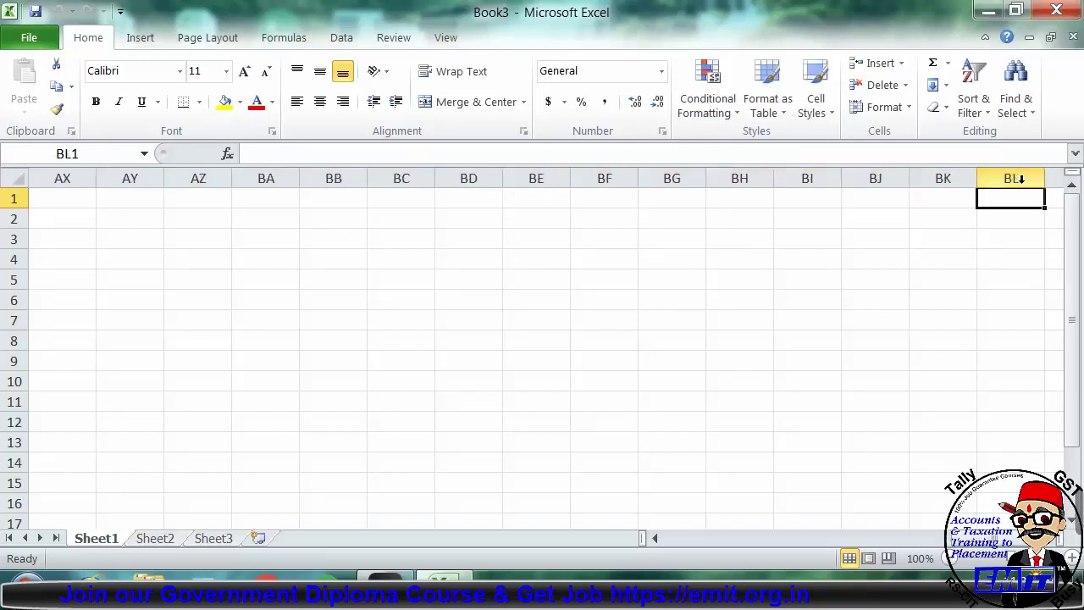
{"action": "key", "text": "Right"}
{"action": "key", "text": "Right"}
{"action": "key", "text": "Right"}
{"action": "key", "text": "Right"}
{"action": "key", "text": "Right"}
{"action": "key", "text": "Right"}
{"action": "key", "text": "Right"}
{"action": "key", "text": "Right"}
{"action": "key", "text": "Right"}
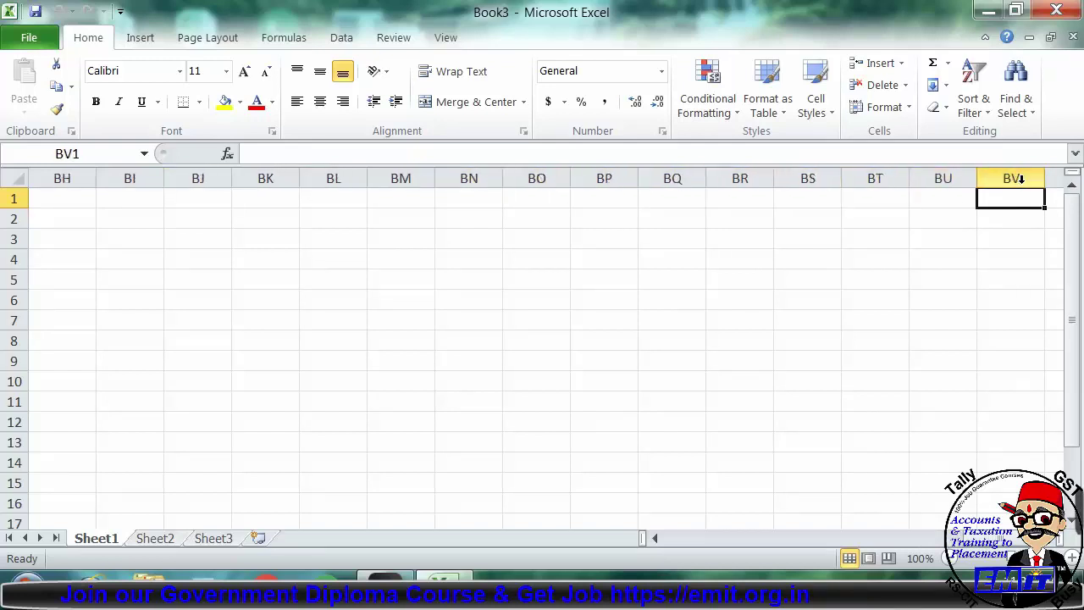
{"action": "key", "text": "Right"}
{"action": "key", "text": "Right"}
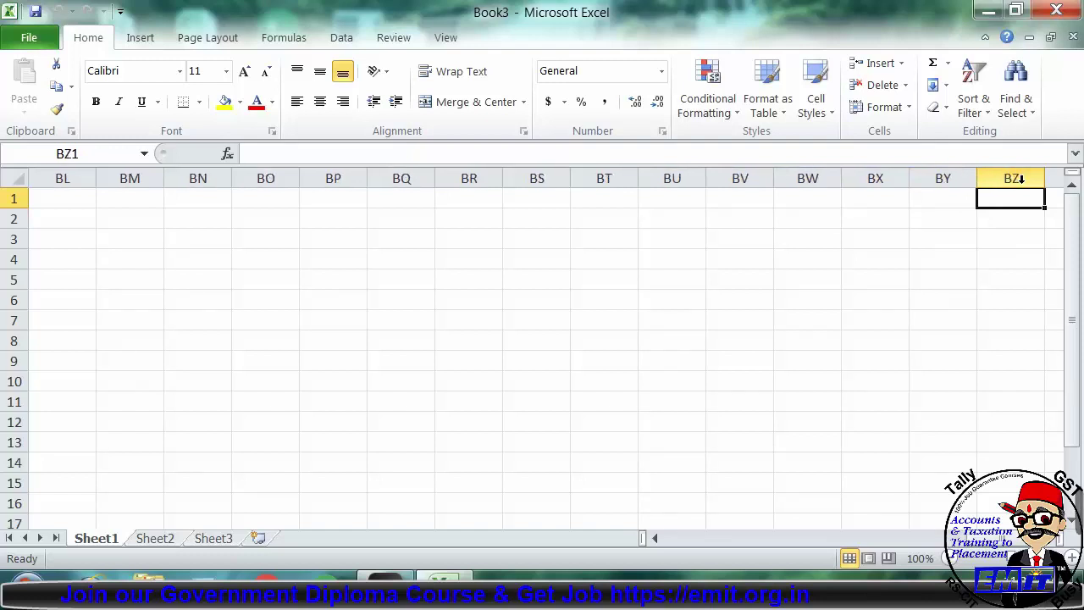
{"action": "key", "text": "Right"}
{"action": "key", "text": "Right"}
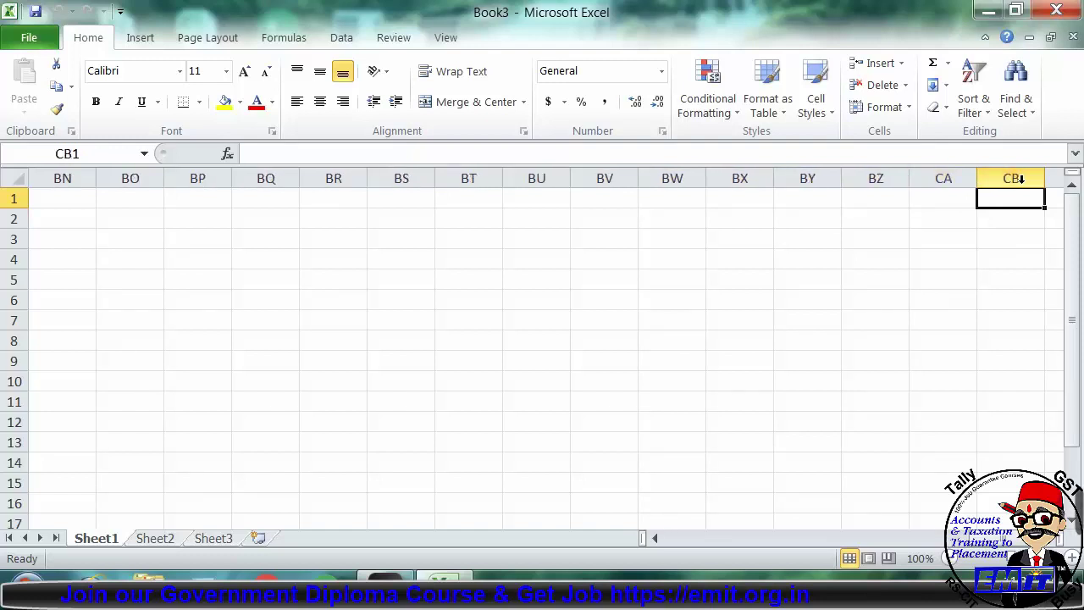
{"action": "key", "text": "Right"}
{"action": "key", "text": "Right"}
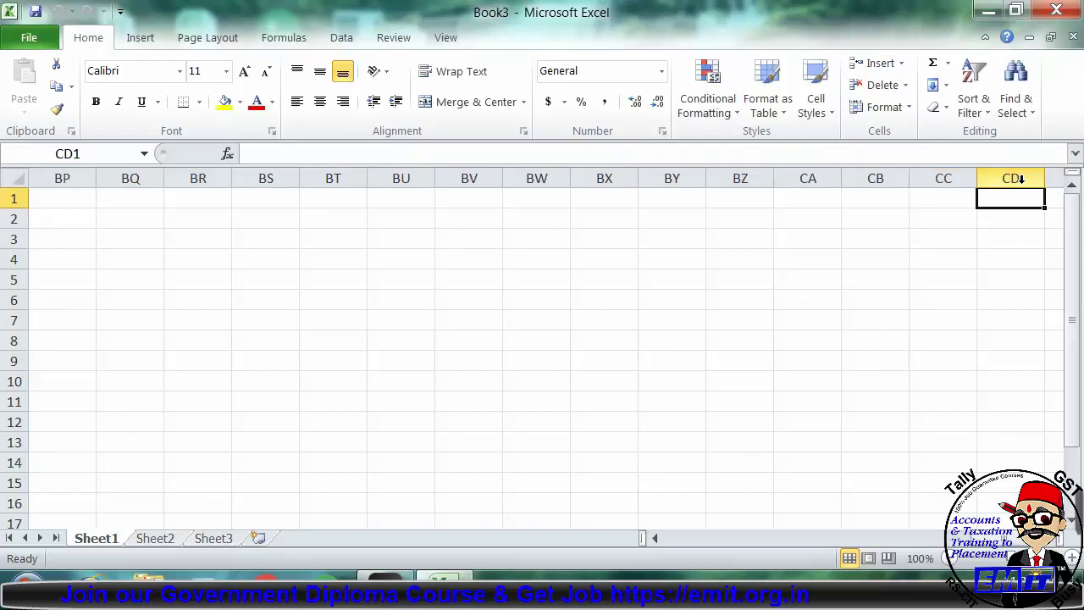
Jump from CD1 to the last column of row 1, step back a few cells, and return to A1.
{"action": "key", "text": "ctrl+Right"}
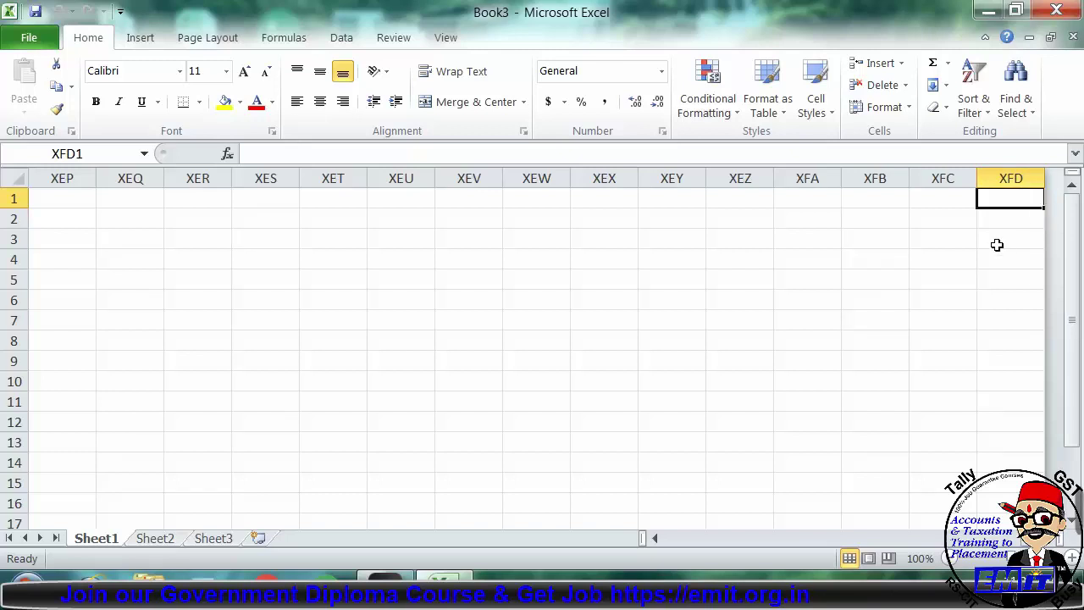
{"action": "key", "text": "Left"}
{"action": "key", "text": "Left"}
{"action": "key", "text": "Left"}
{"action": "key", "text": "Left"}
{"action": "key", "text": "Left"}
{"action": "key", "text": "ctrl+Left"}
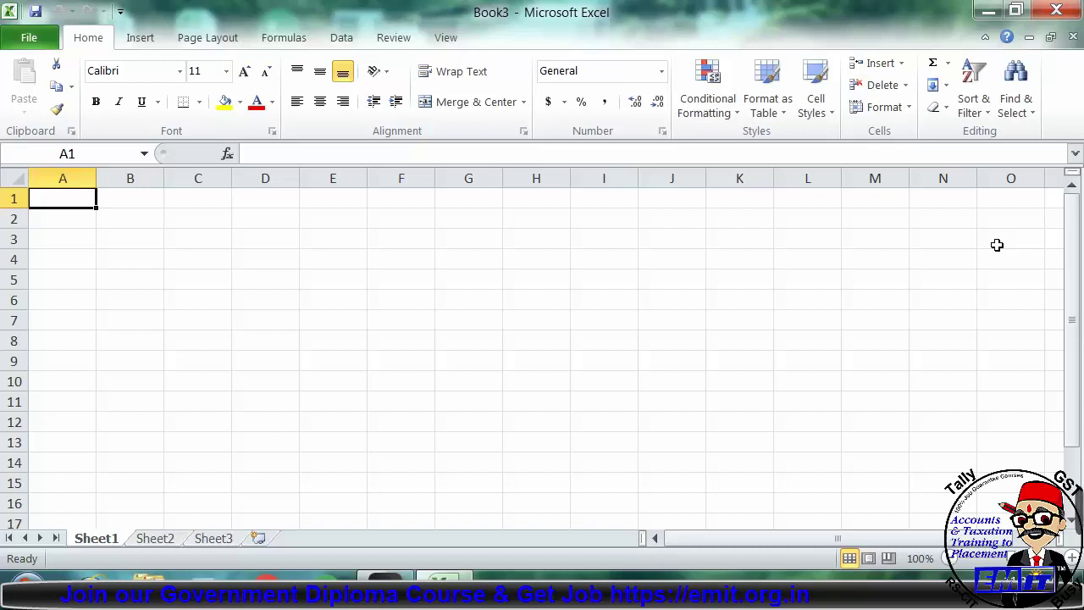
Jump from A1 to the last column, XFD, and move down it row by row to row 17.
{"action": "key", "text": "ctrl+Right"}
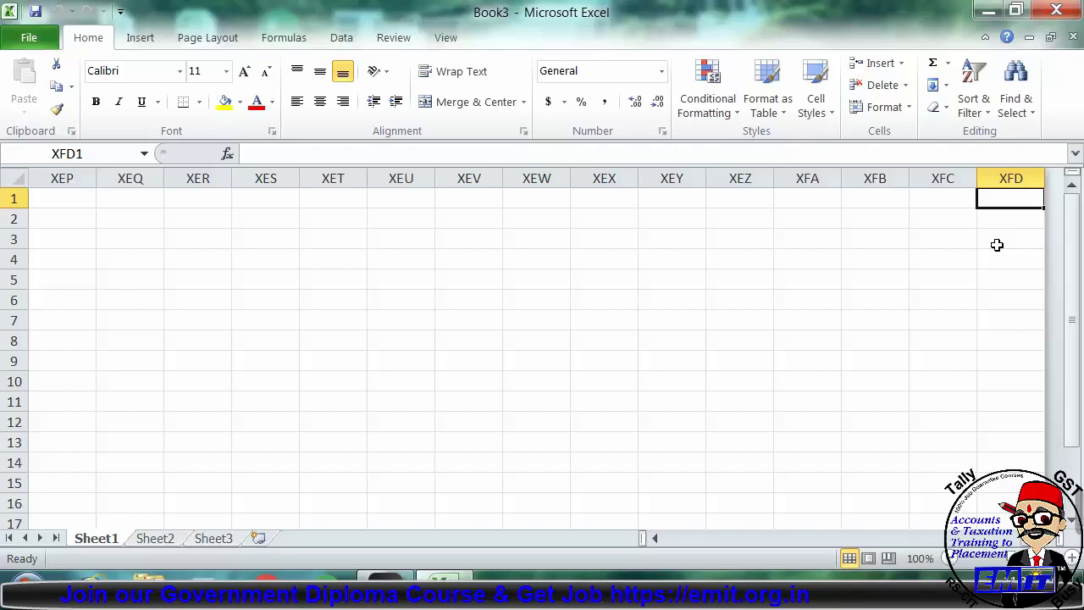
{"action": "key", "text": "Down"}
{"action": "key", "text": "Down"}
{"action": "key", "text": "Down"}
{"action": "key", "text": "Down"}
{"action": "key", "text": "Down"}
{"action": "key", "text": "Down"}
{"action": "key", "text": "Down"}
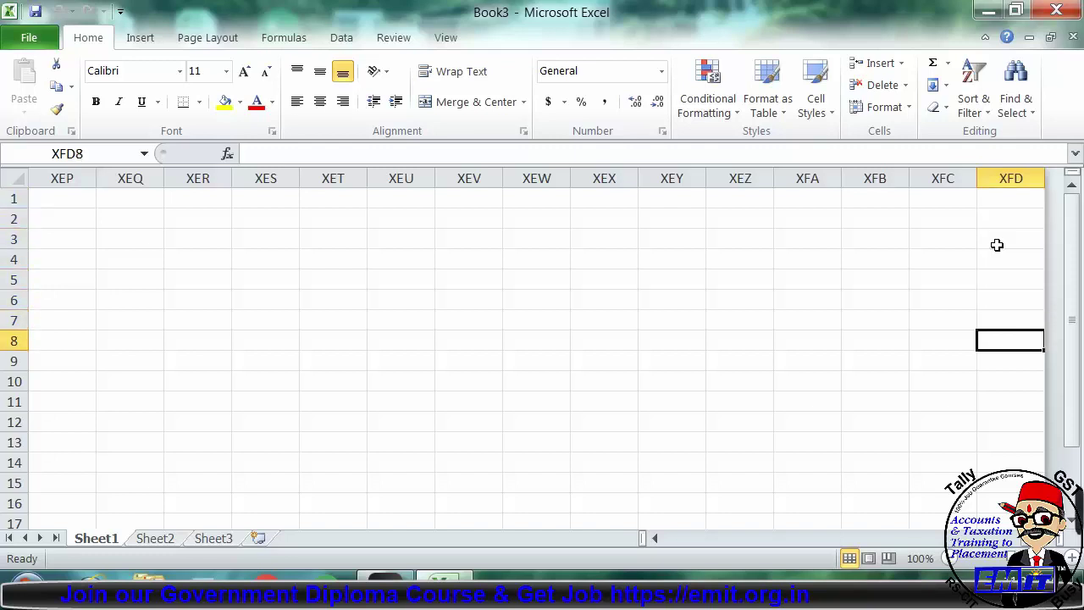
{"action": "key", "text": "Down"}
{"action": "key", "text": "Down"}
{"action": "key", "text": "Down"}
{"action": "key", "text": "Down"}
{"action": "key", "text": "Down"}
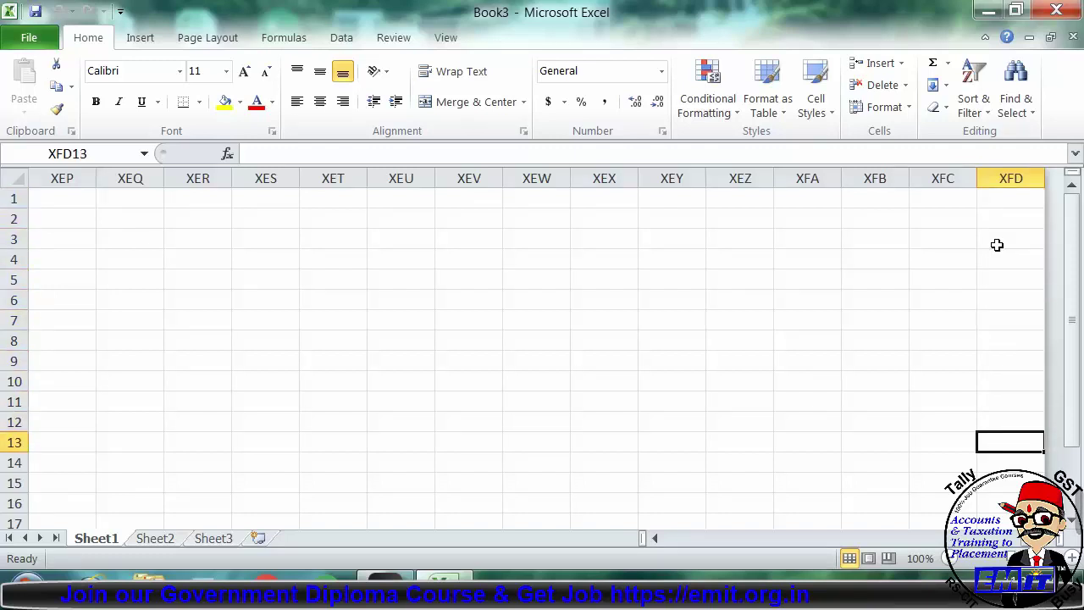
{"action": "key", "text": "Down"}
{"action": "key", "text": "Down"}
{"action": "key", "text": "Down"}
{"action": "key", "text": "Down"}
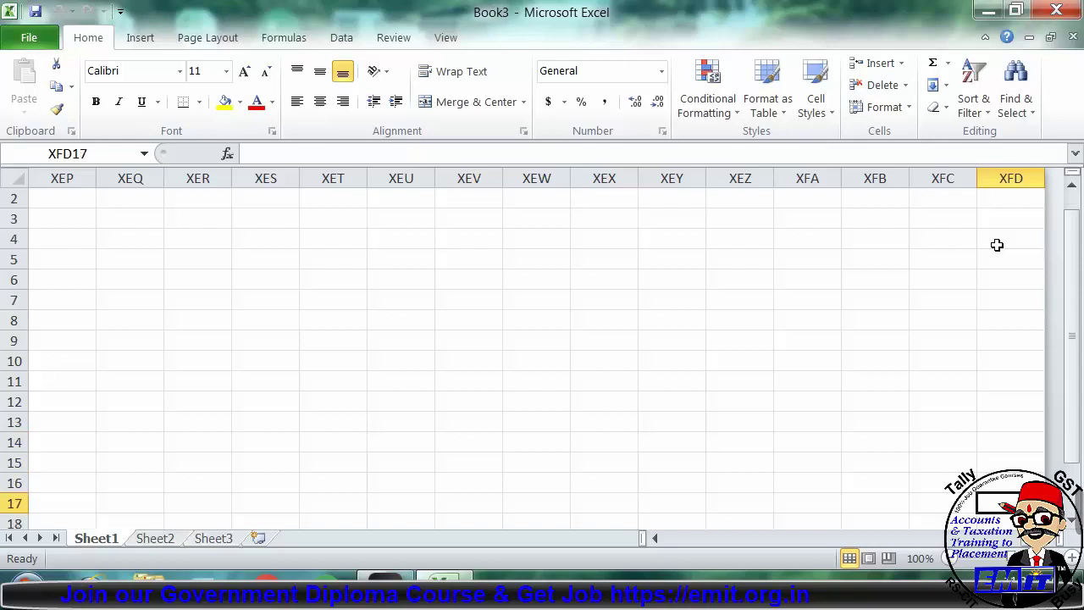
Jump to the last row of column XFD, and look at Sheet2 and Sheet3 before returning to Sheet1.
{"action": "key", "text": "ctrl+Down"}
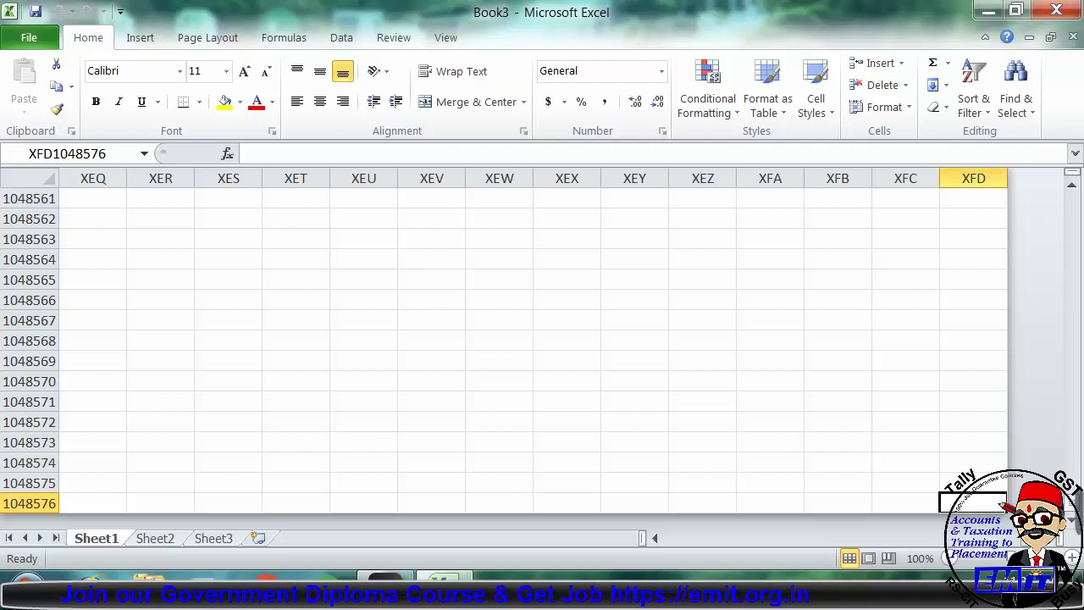
{"action": "left_click", "coordinate": [153, 539]}
{"action": "left_click", "coordinate": [203, 538]}
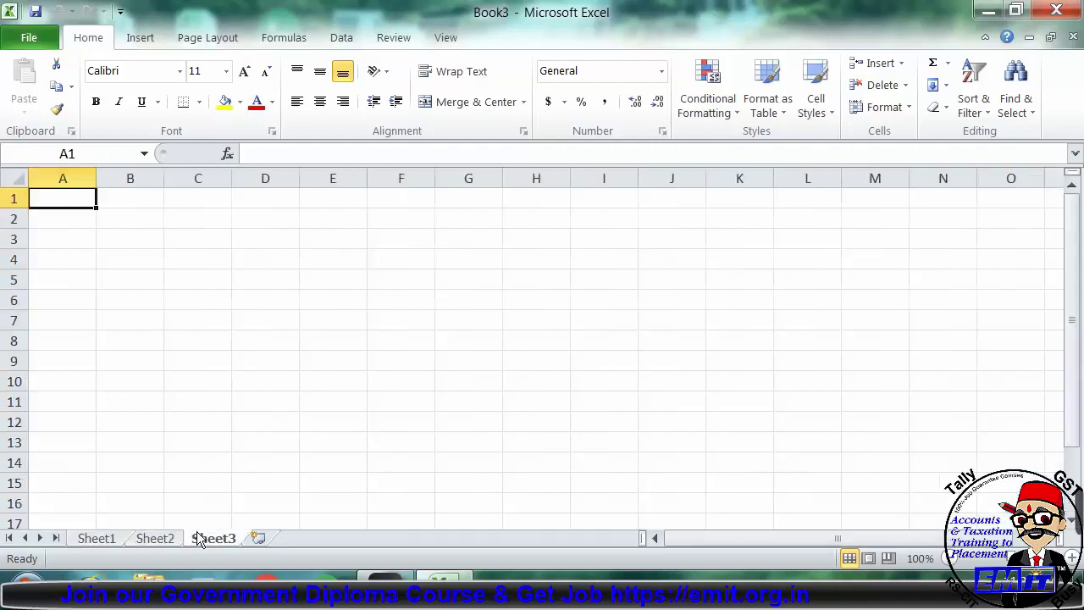
{"action": "left_click", "coordinate": [125, 542]}
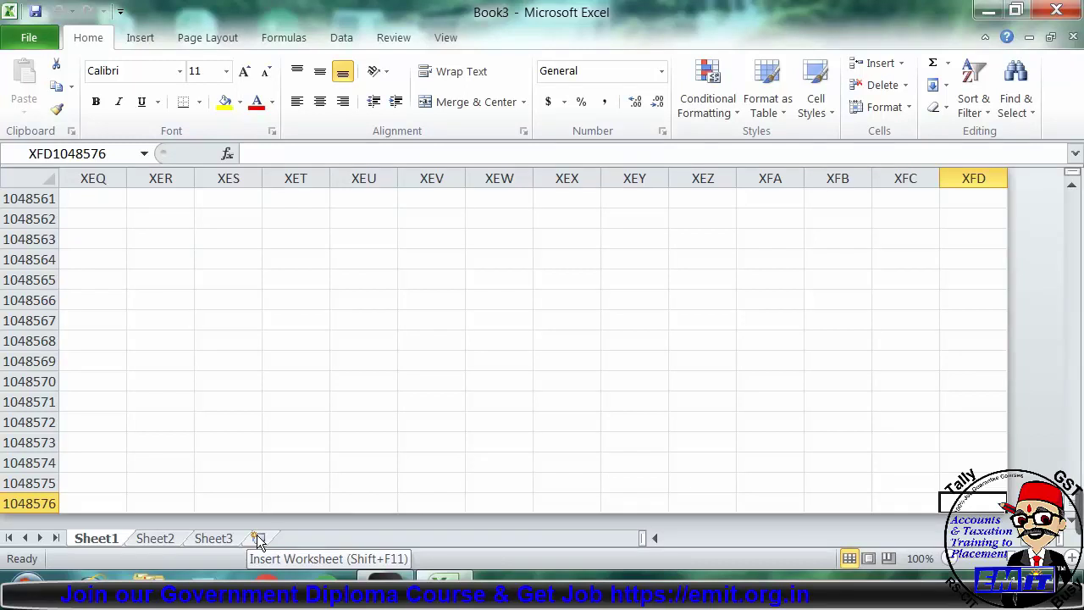
Return from the worksheet's last cell to A1, jump out to the last cell again, and come back to A1.
{"action": "key", "text": "ctrl+Left"}
{"action": "key", "text": "ctrl+Up"}
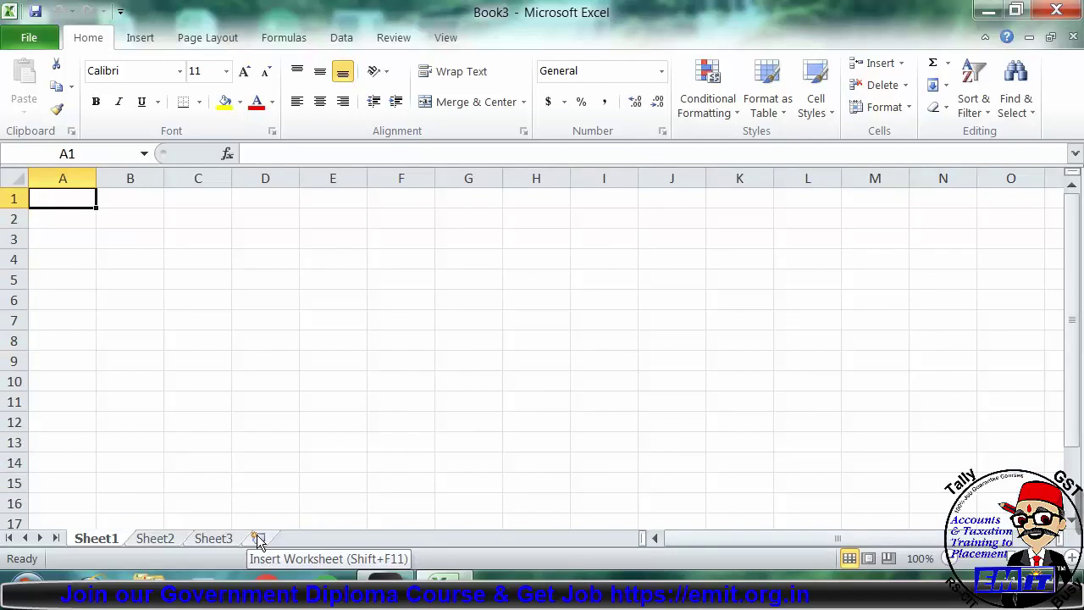
{"action": "key", "text": "ctrl+Right"}
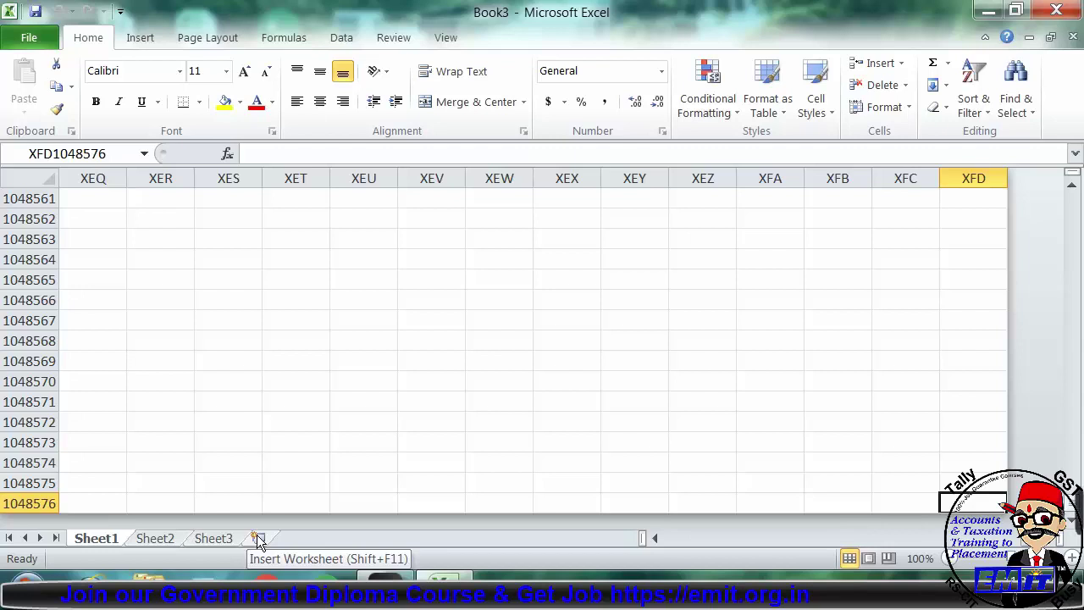
{"action": "key", "text": "ctrl+Left"}
{"action": "key", "text": "ctrl+Up"}
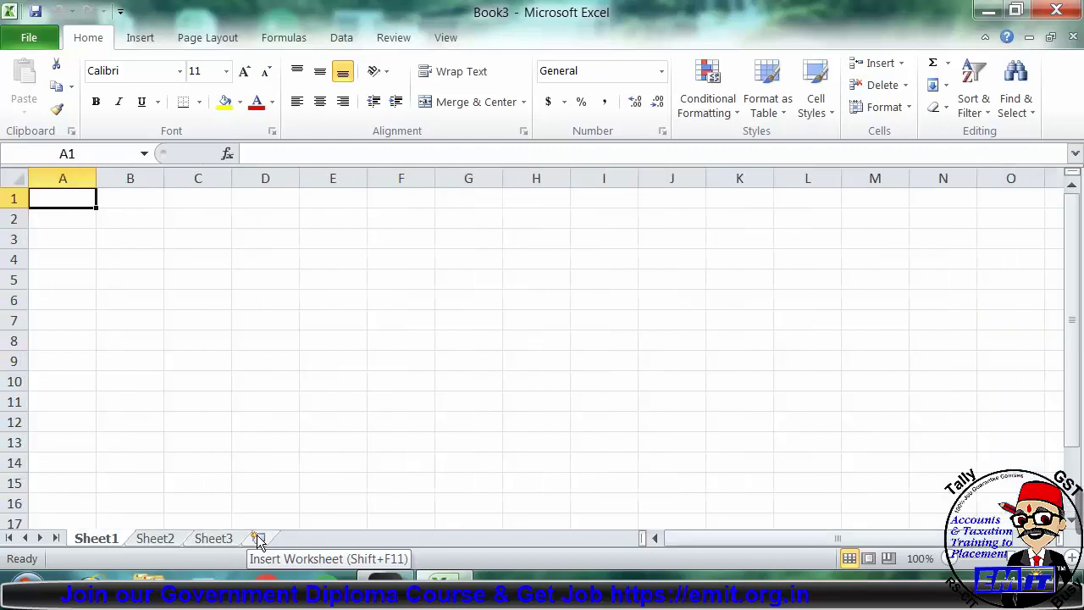
Move the selection one cell at a time in all four directions around the first two rows, ending at A1.
{"action": "key", "text": "Down"}
{"action": "key", "text": "Up"}
{"action": "key", "text": "Right"}
{"action": "key", "text": "Right"}
{"action": "key", "text": "Left"}
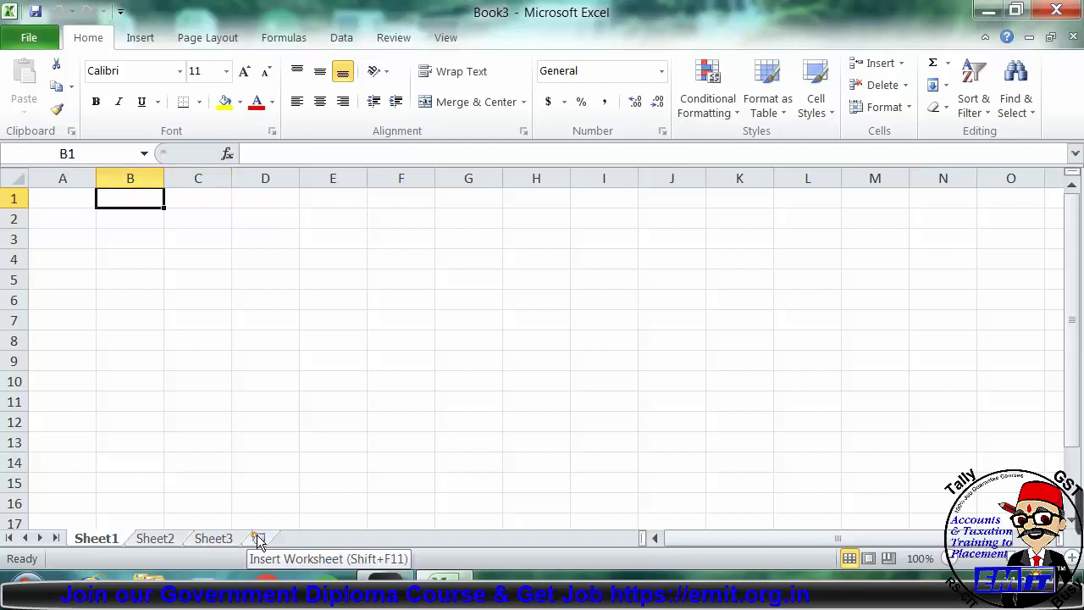
{"action": "key", "text": "Down"}
{"action": "key", "text": "Left"}
{"action": "key", "text": "Up"}
{"action": "key", "text": "Down"}
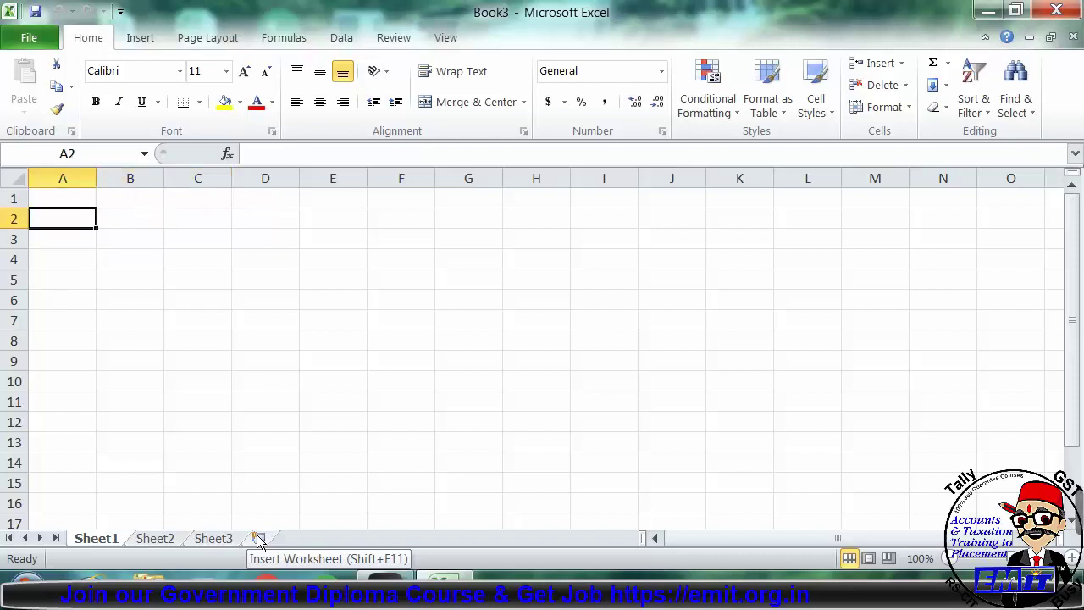
{"action": "key", "text": "Right"}
{"action": "key", "text": "Up"}
{"action": "key", "text": "Left"}
{"action": "key", "text": "Down"}
{"action": "key", "text": "Right"}
{"action": "key", "text": "Left"}
{"action": "key", "text": "Up"}
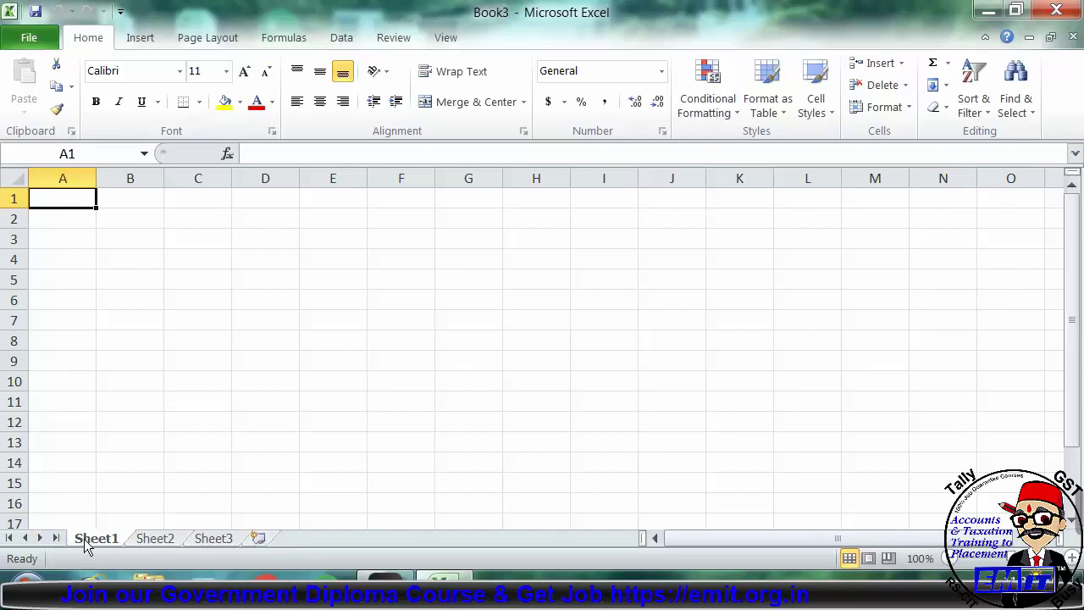
Look through Sheet2 and Sheet3 and return to Sheet1.
{"action": "left_click", "coordinate": [141, 538]}
{"action": "left_click", "coordinate": [202, 539]}
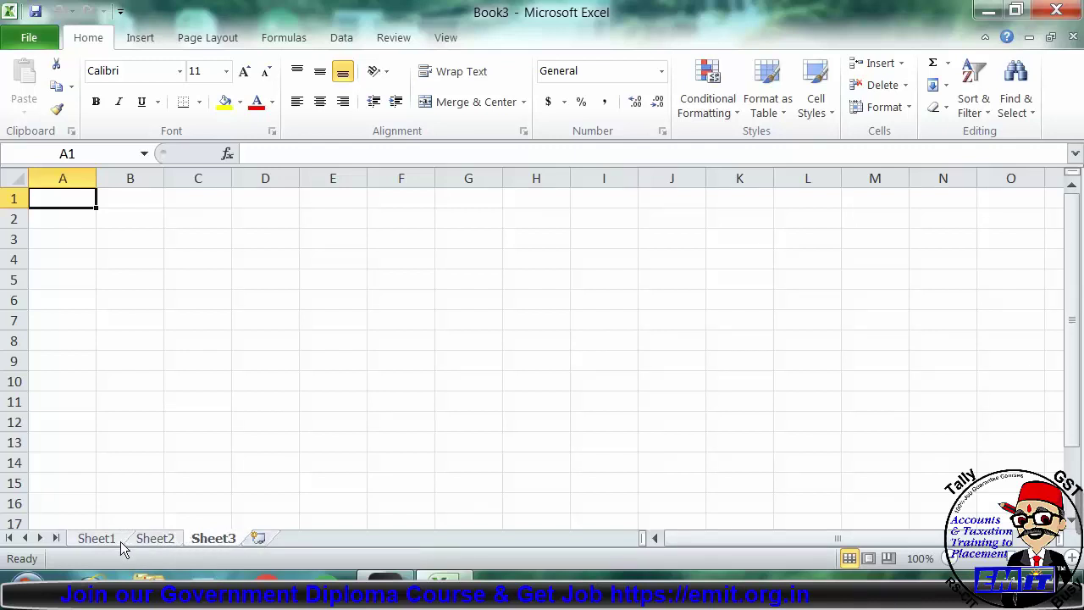
{"action": "left_click", "coordinate": [94, 540]}
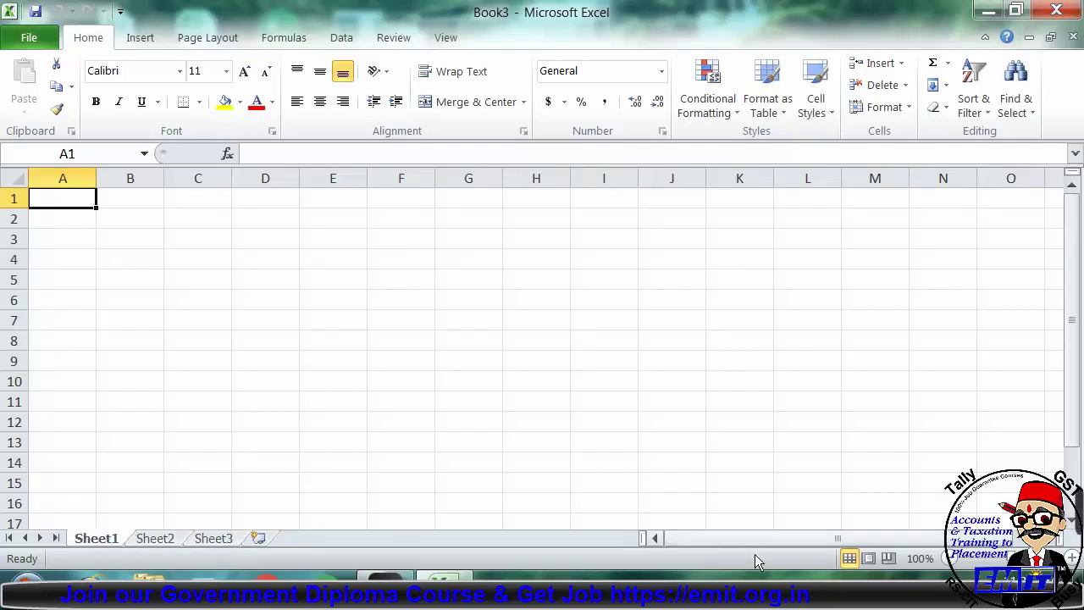
{"action": "left_click_drag", "start_coordinate": [742, 543], "coordinate": [721, 533]}
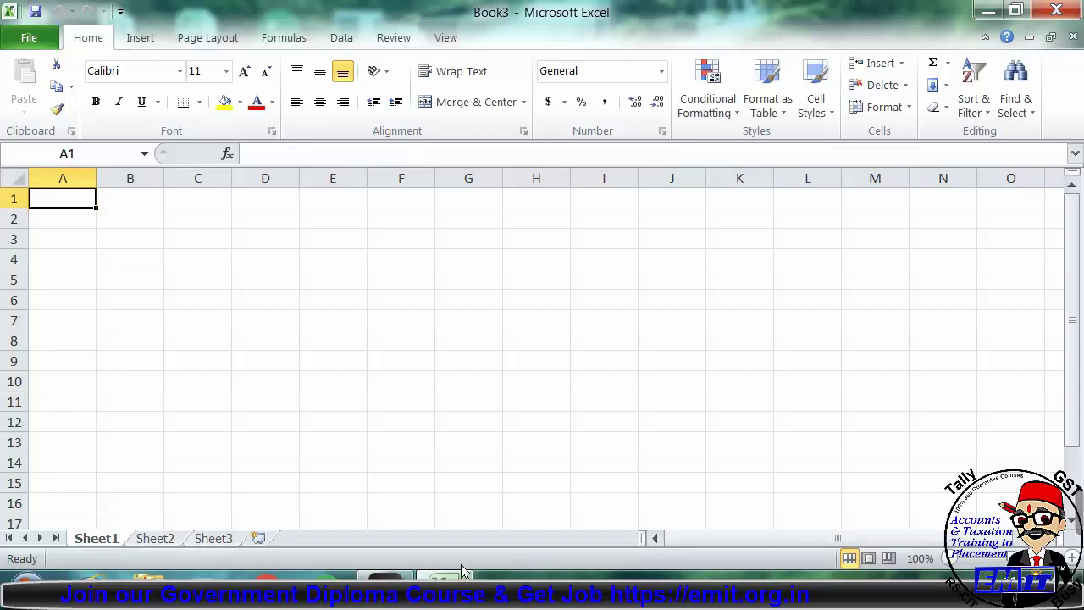
View Sheet1 in Page Layout and Page Break Preview, and return to Normal view.
{"action": "left_click", "coordinate": [868, 558]}
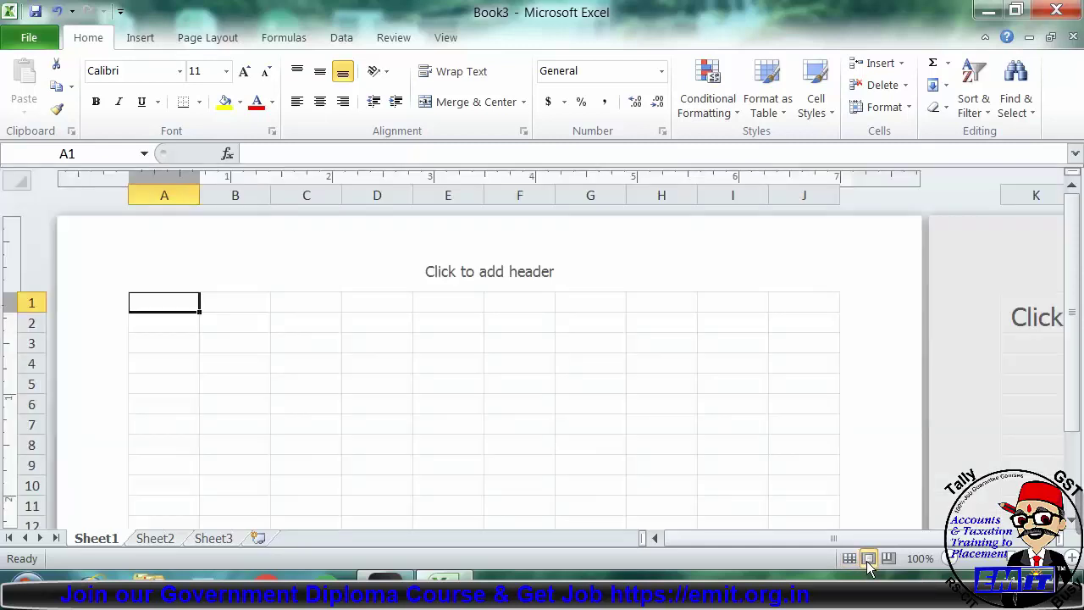
{"action": "left_click", "coordinate": [888, 558]}
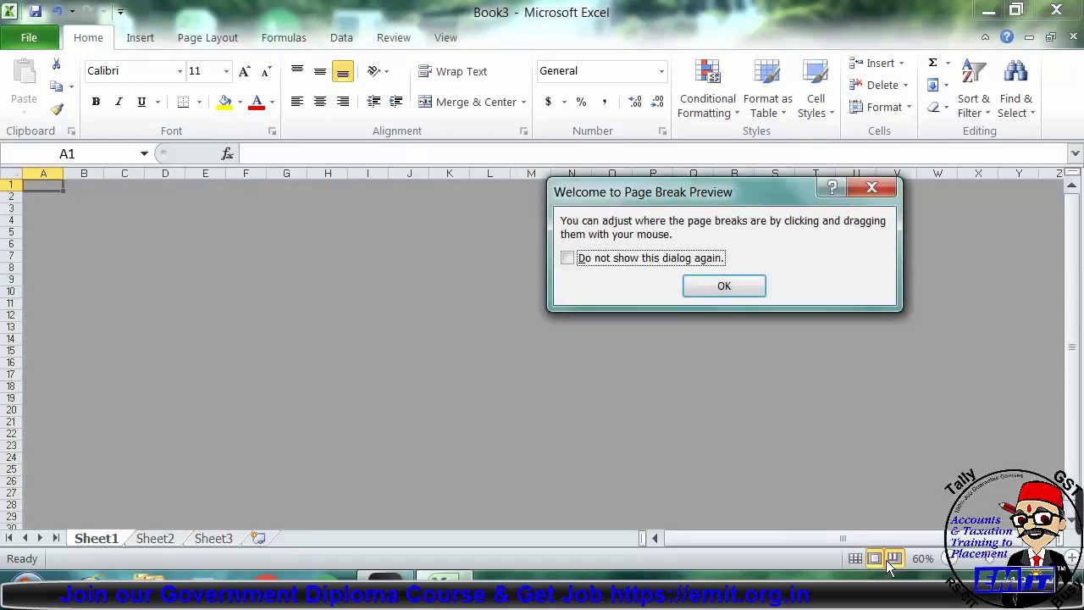
{"action": "left_click", "coordinate": [733, 289]}
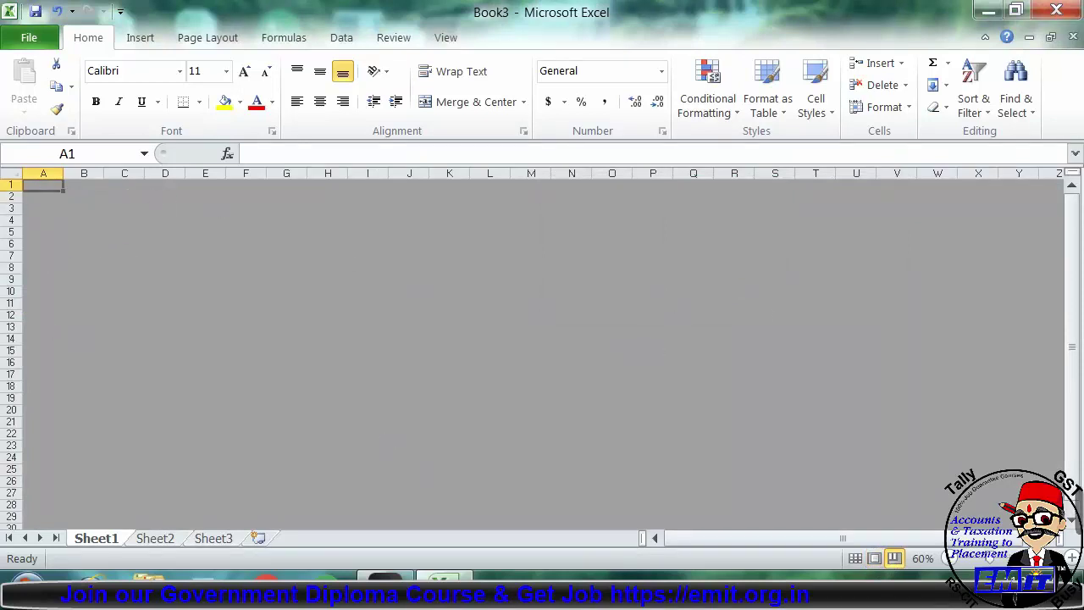
{"action": "left_click", "coordinate": [859, 559]}
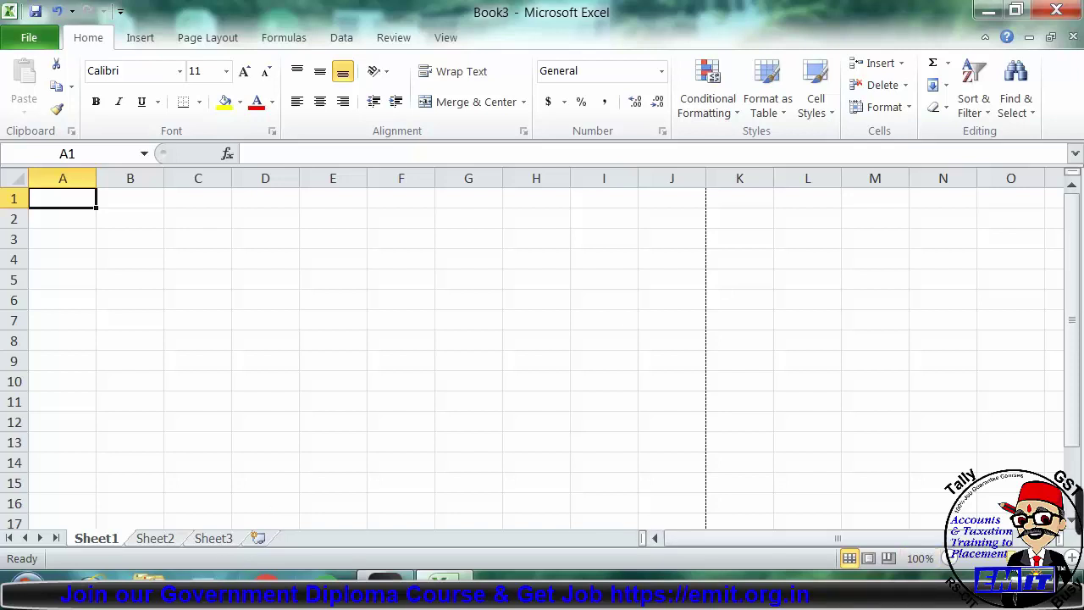
Inspect the Zoom magnification options, close them without a change, and apply 100% zoom.
{"action": "mouse_move", "coordinate": [1010, 558]}
{"action": "left_mouse_down"}
{"action": "mouse_move", "coordinate": [966, 560]}
{"action": "mouse_move", "coordinate": [1056, 559]}
{"action": "mouse_move", "coordinate": [1010, 558]}
{"action": "left_mouse_up"}
{"action": "left_click", "coordinate": [443, 40]}
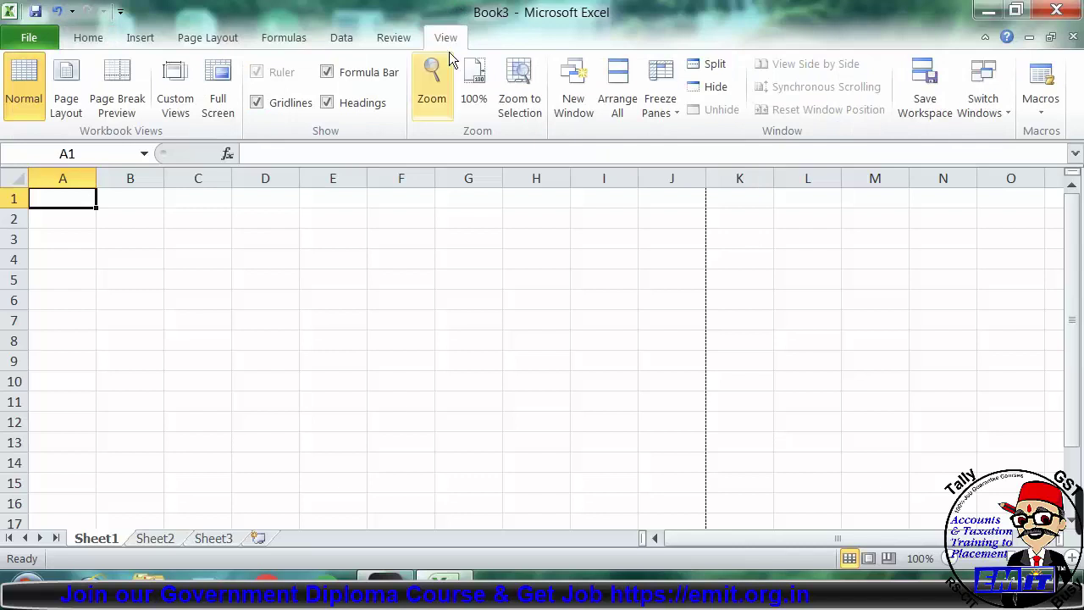
{"action": "left_click", "coordinate": [443, 85]}
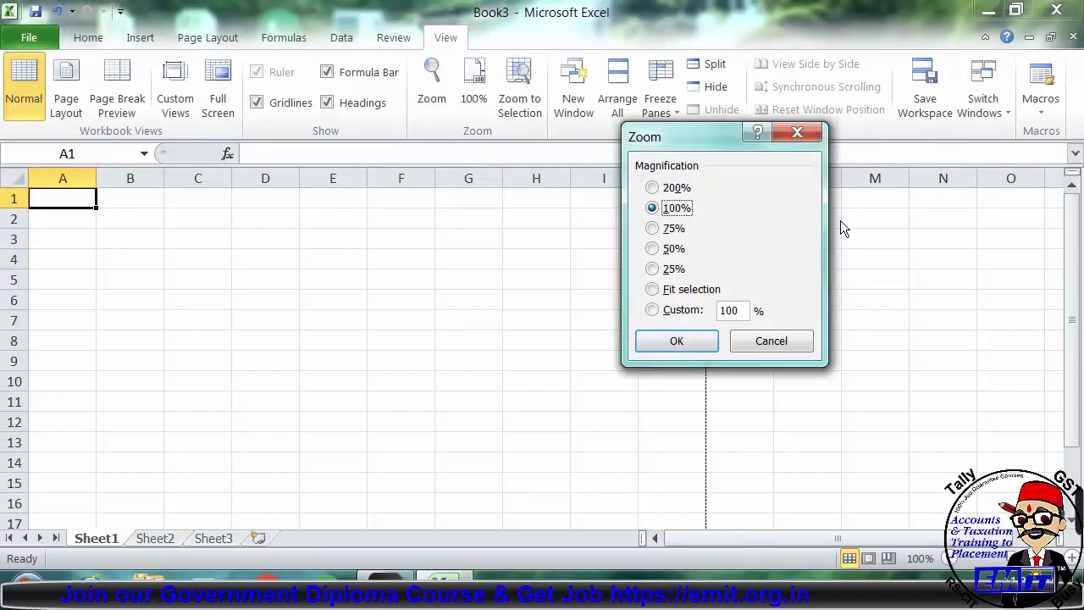
{"action": "left_click", "coordinate": [796, 134]}
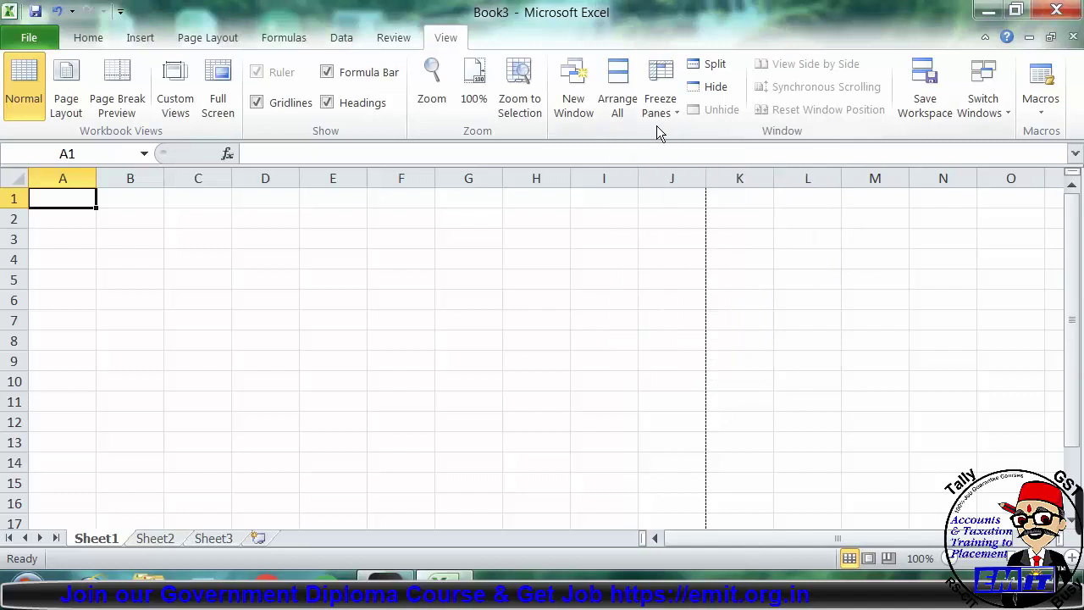
{"action": "left_click", "coordinate": [465, 80]}
Hide and restore the formula bar, and do the same with the gridlines.
{"action": "left_click", "coordinate": [328, 73]}
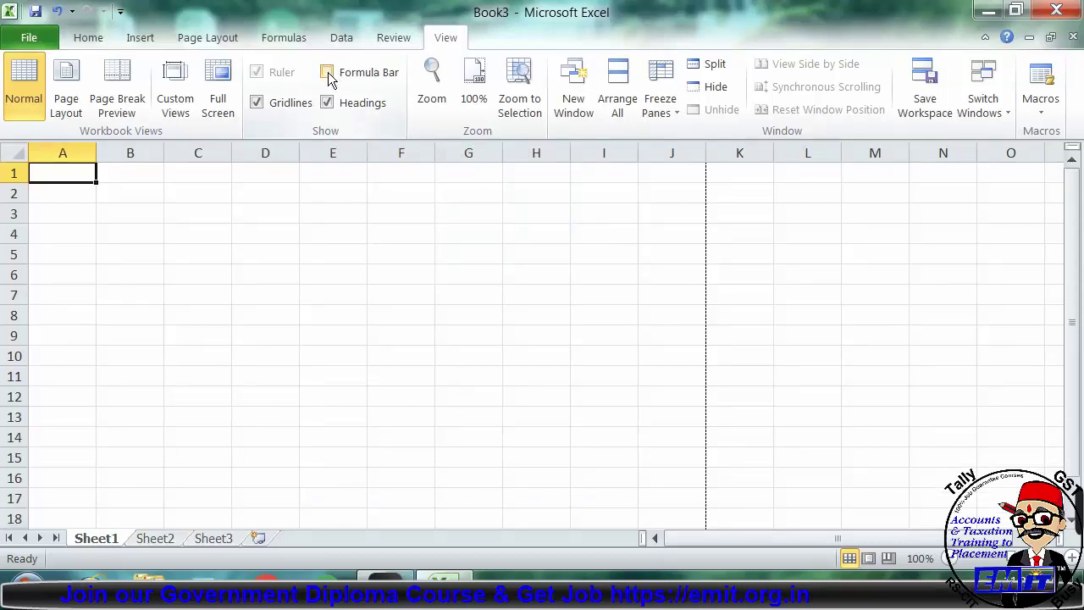
{"action": "left_click", "coordinate": [329, 74]}
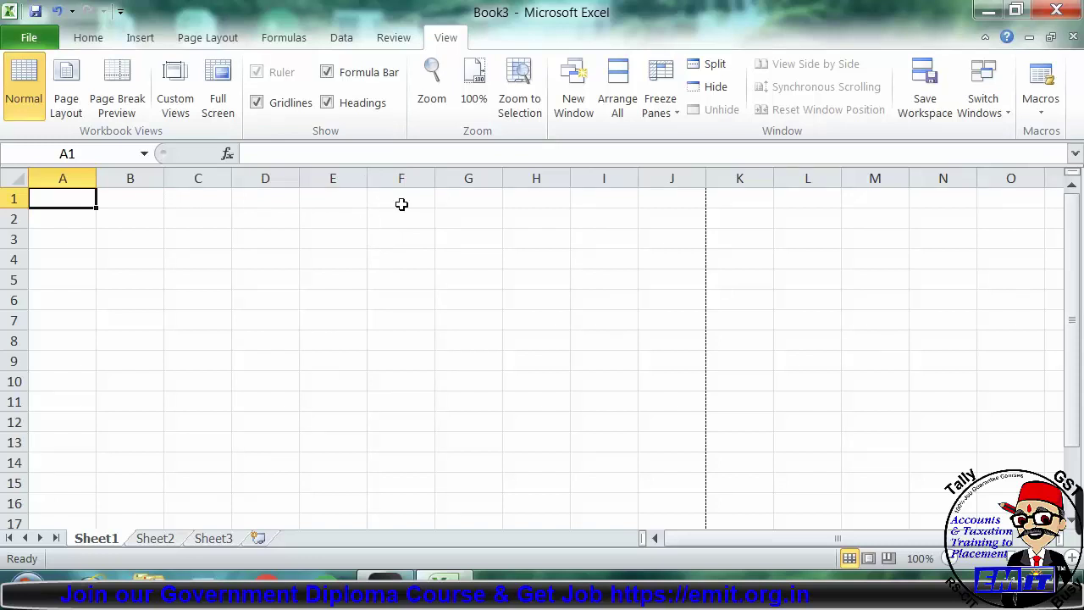
{"action": "left_click", "coordinate": [272, 111]}
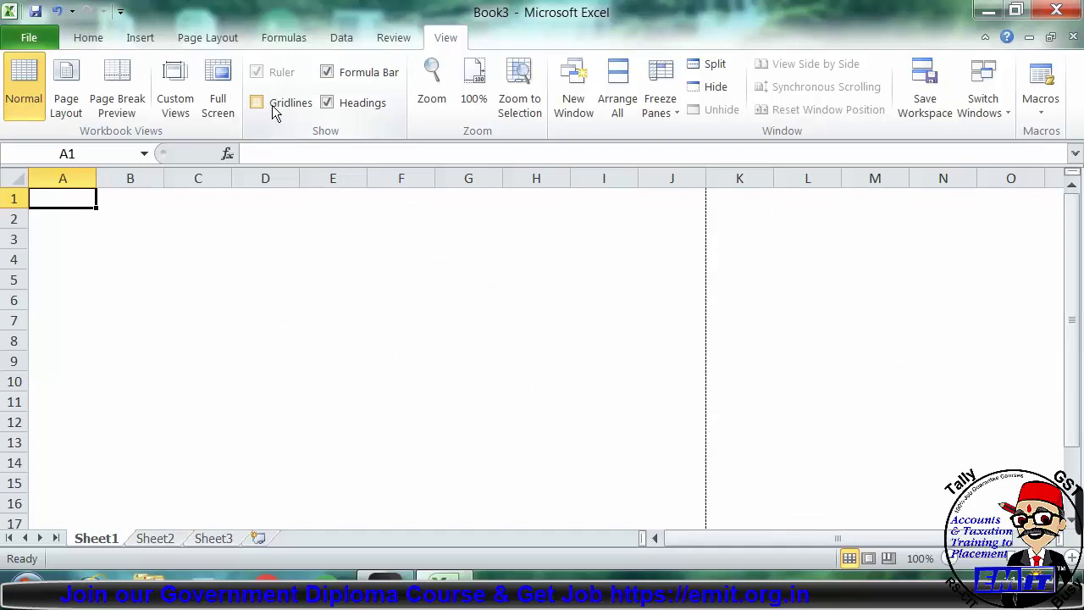
{"action": "left_click", "coordinate": [273, 110]}
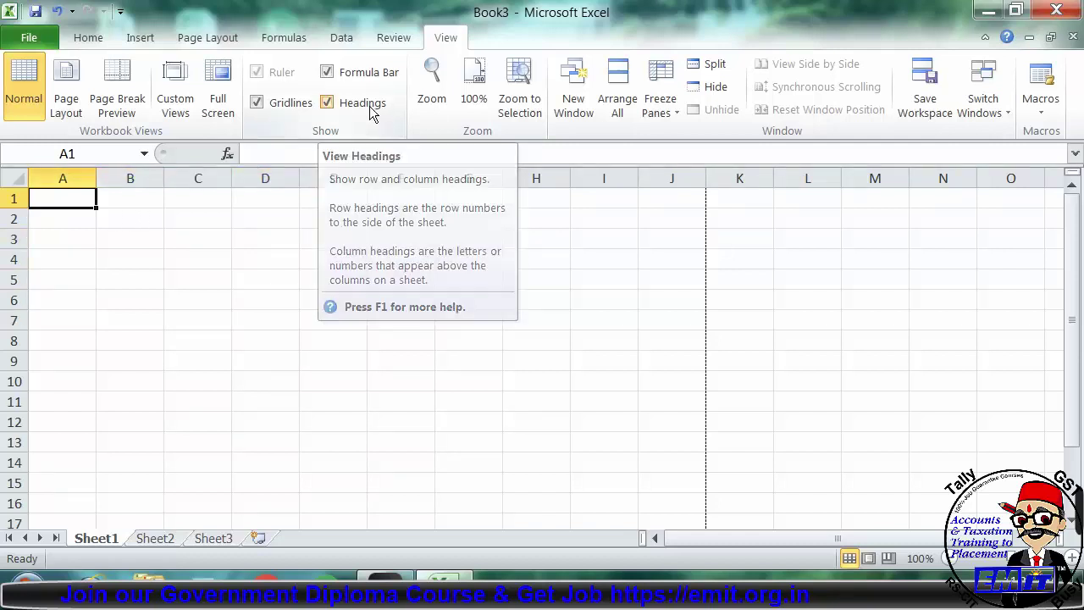
Hide the headings, formula bar and gridlines together, and show all three again.
{"action": "left_click", "coordinate": [327, 102]}
{"action": "left_click", "coordinate": [364, 74]}
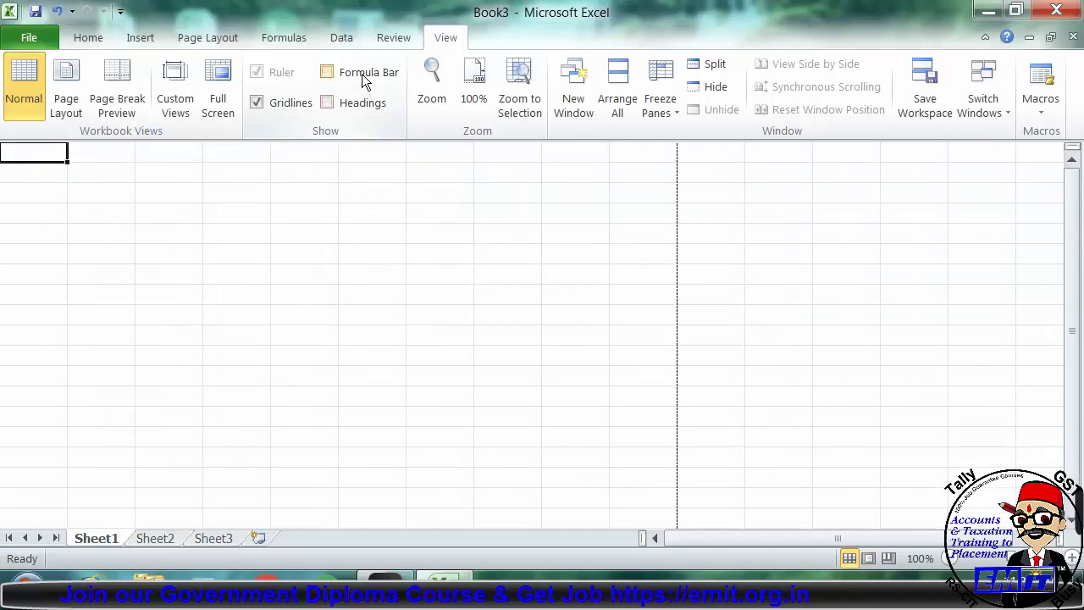
{"action": "left_click", "coordinate": [257, 102]}
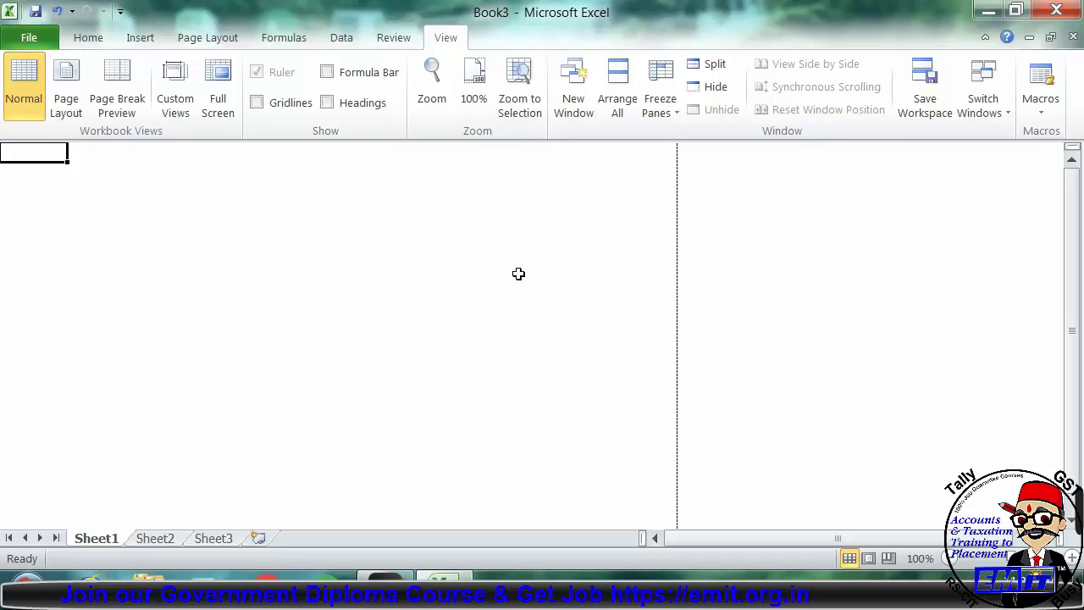
{"action": "left_click", "coordinate": [288, 102]}
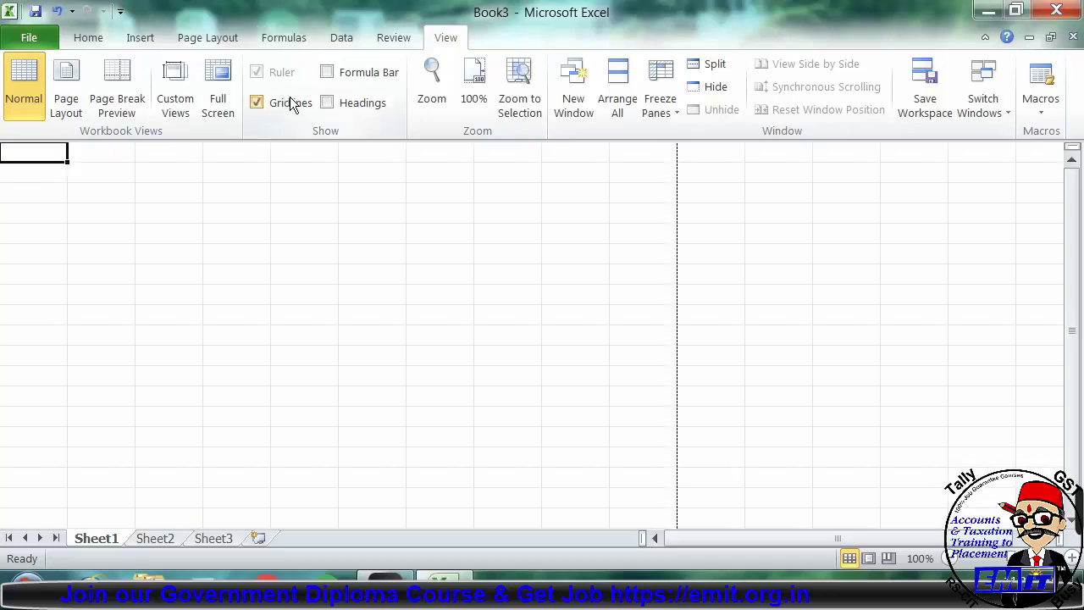
{"action": "left_click", "coordinate": [359, 73]}
{"action": "left_click", "coordinate": [358, 102]}
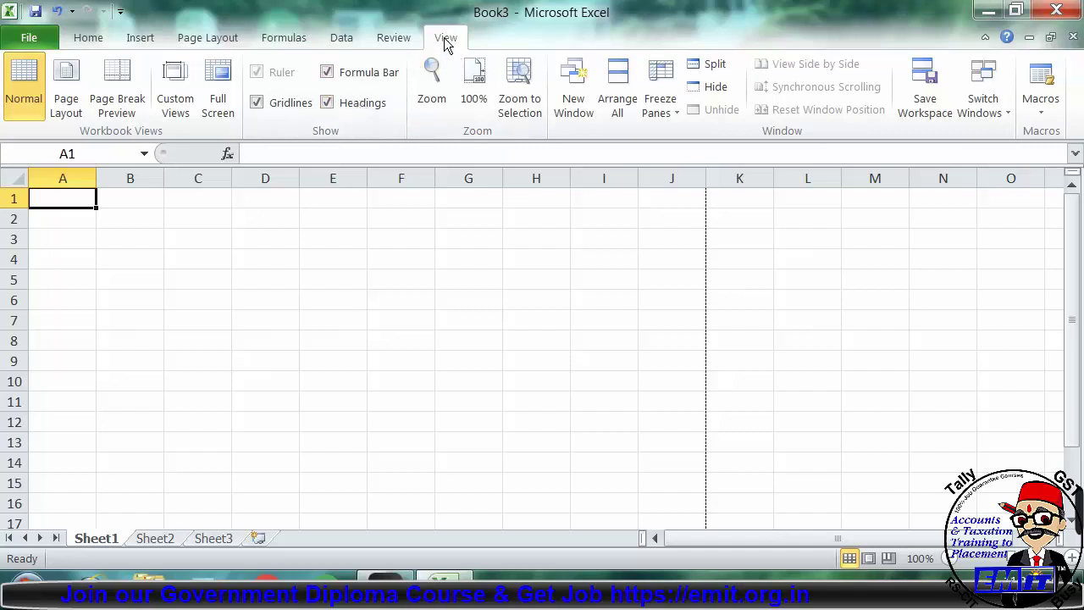
Select cell G2, bring back the Home commands, and select cell A1 followed by E7.
{"action": "left_click", "coordinate": [486, 222]}
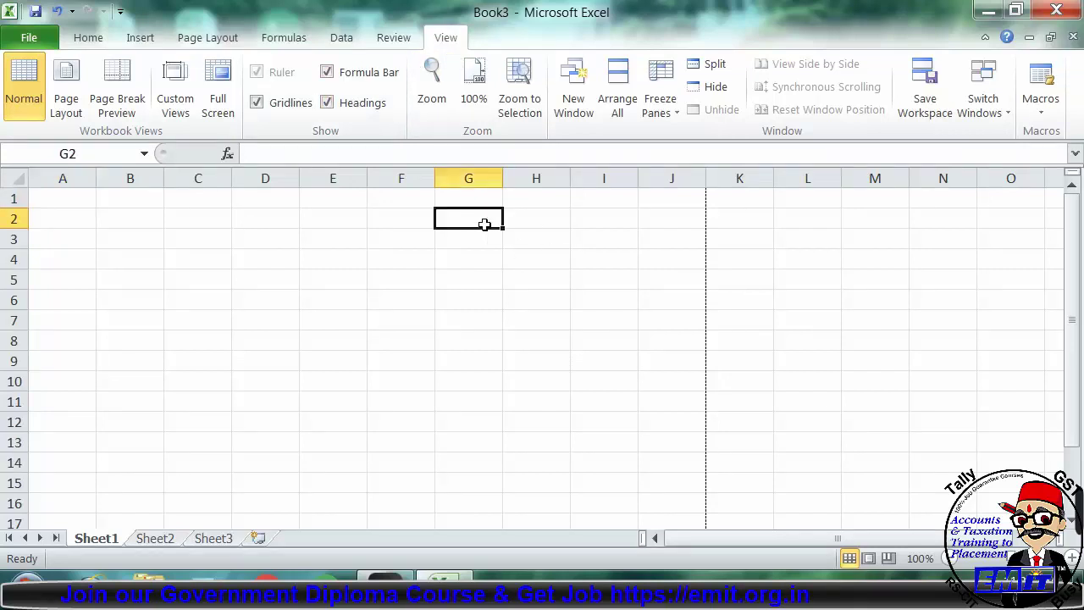
{"action": "left_click", "coordinate": [85, 38]}
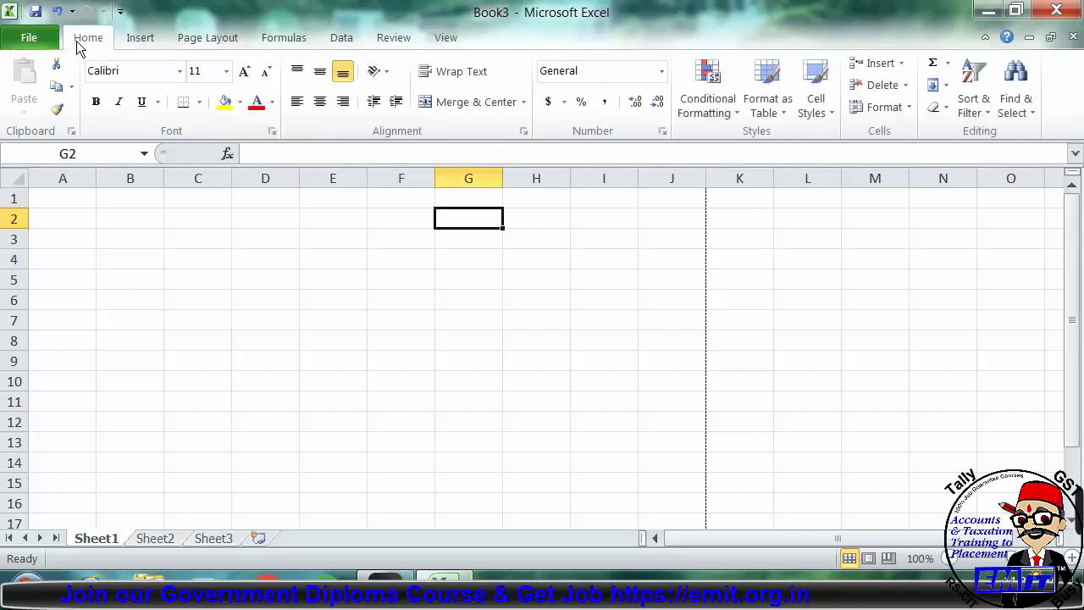
{"action": "left_click", "coordinate": [78, 198]}
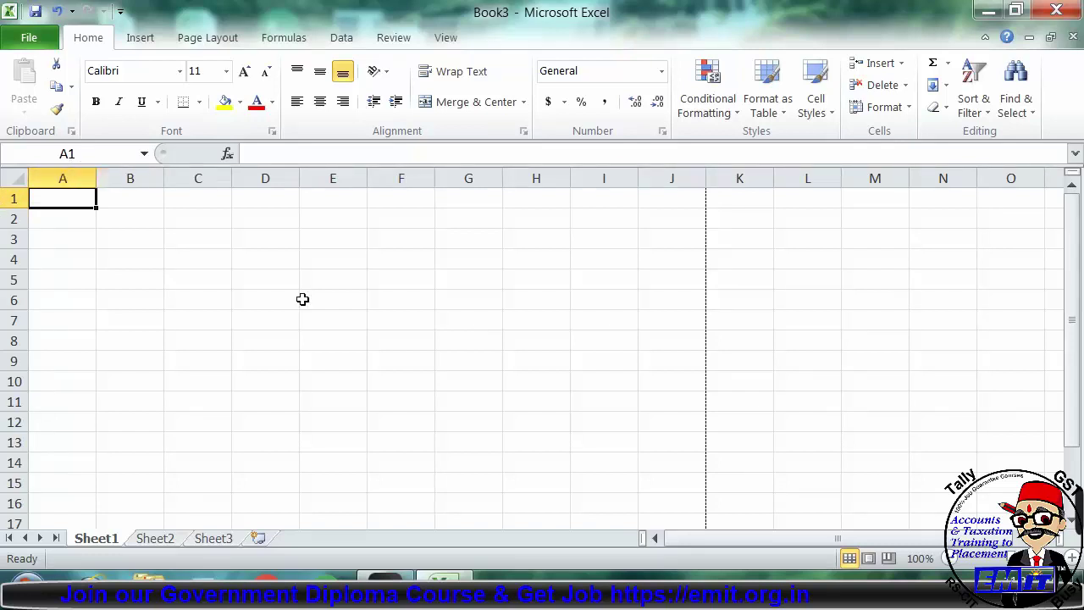
{"action": "left_click", "coordinate": [349, 313]}
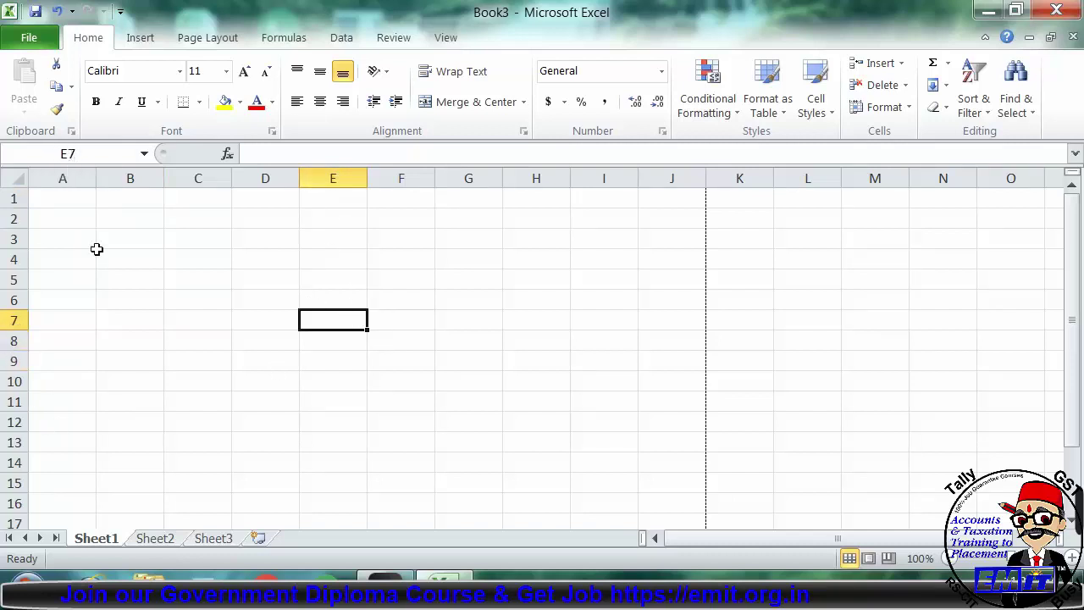
From cell B6, jump to the last column and down to the last row, and go back to A1.
{"action": "left_click", "coordinate": [122, 306]}
{"action": "key", "text": "ctrl+Right"}
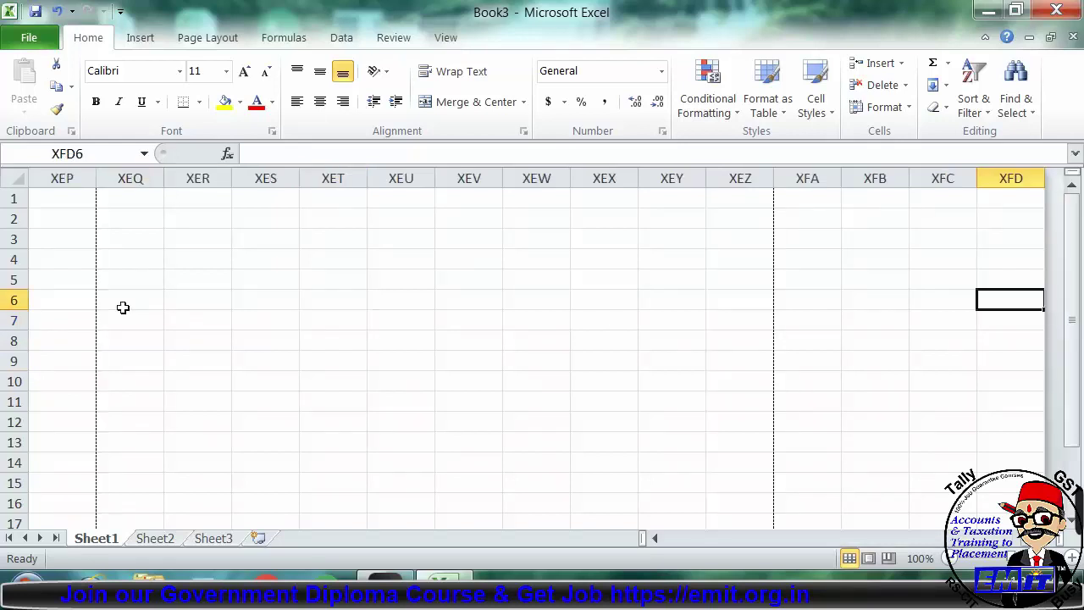
{"action": "key", "text": "ctrl+Down"}
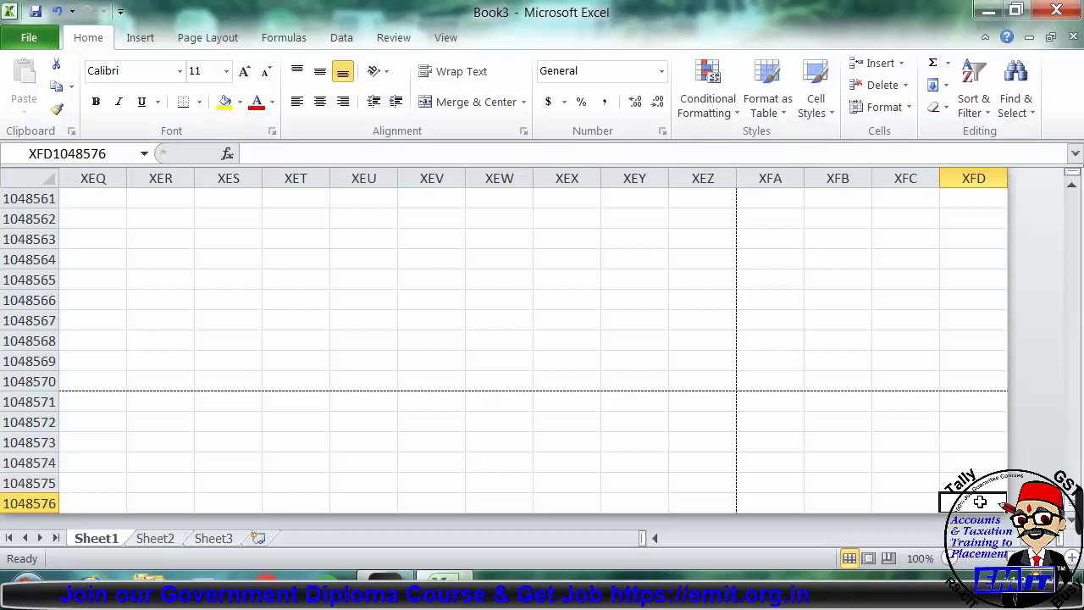
{"action": "key", "text": "ctrl+Home"}
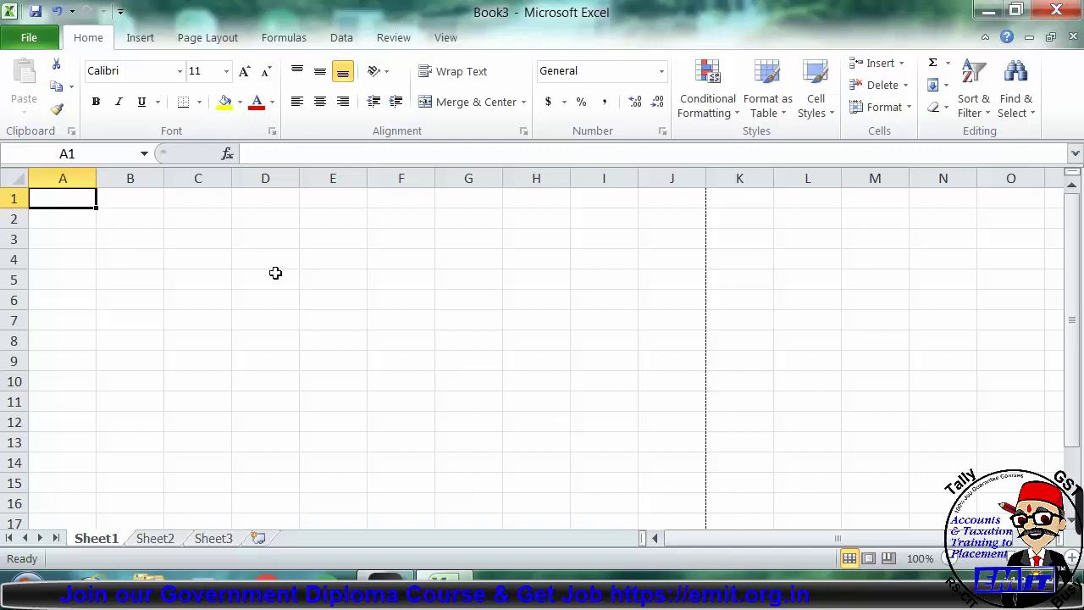
Move the selection cell by cell from A1 through column B to cell A3.
{"action": "key", "text": "Right"}
{"action": "key", "text": "Down"}
{"action": "key", "text": "Down"}
{"action": "key", "text": "Left"}
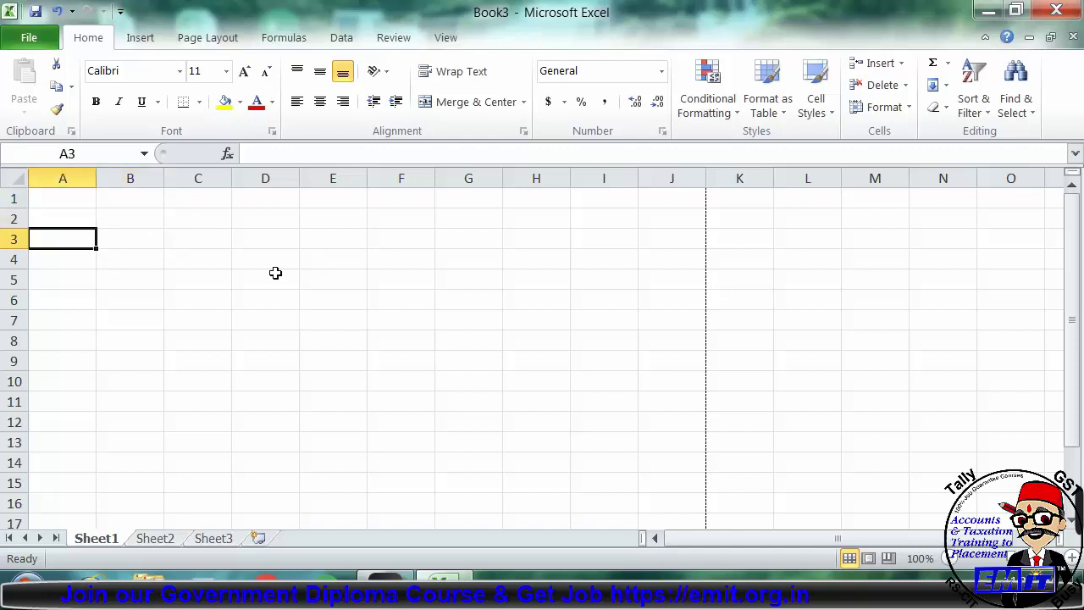
Move the selection from A3 up to A1, step into column B and back, and go down to A4.
{"action": "key", "text": "Up"}
{"action": "key", "text": "Up"}
{"action": "key", "text": "Right"}
{"action": "key", "text": "Left"}
{"action": "key", "text": "Down"}
{"action": "key", "text": "Down"}
{"action": "key", "text": "Down"}
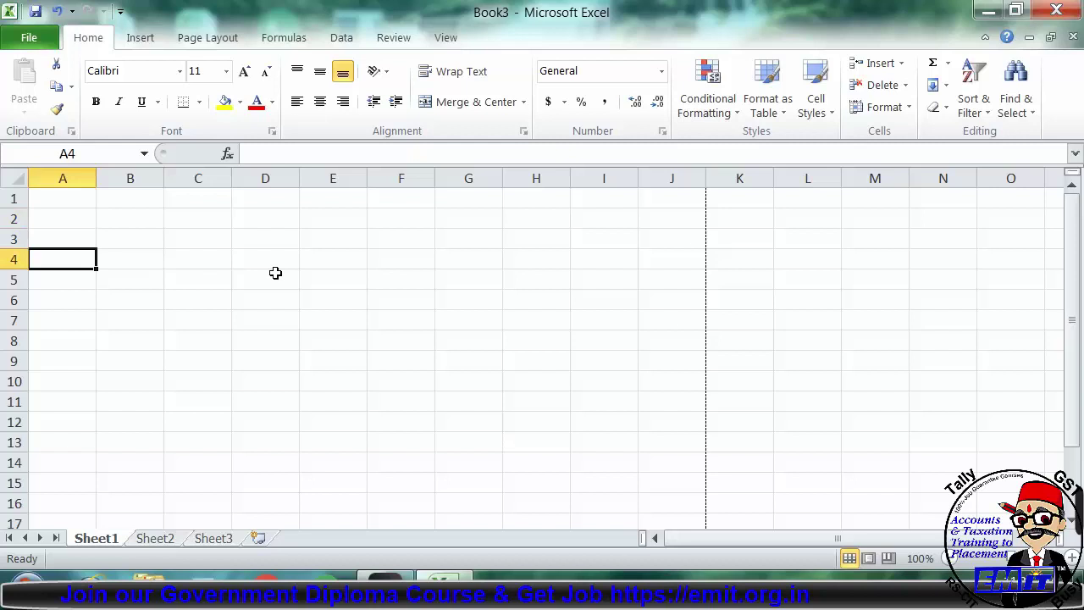
Move the selection cell by cell along row 4 from column A to column K.
{"action": "key", "text": "Right"}
{"action": "key", "text": "Right"}
{"action": "key", "text": "Right"}
{"action": "key", "text": "Right"}
{"action": "key", "text": "Right"}
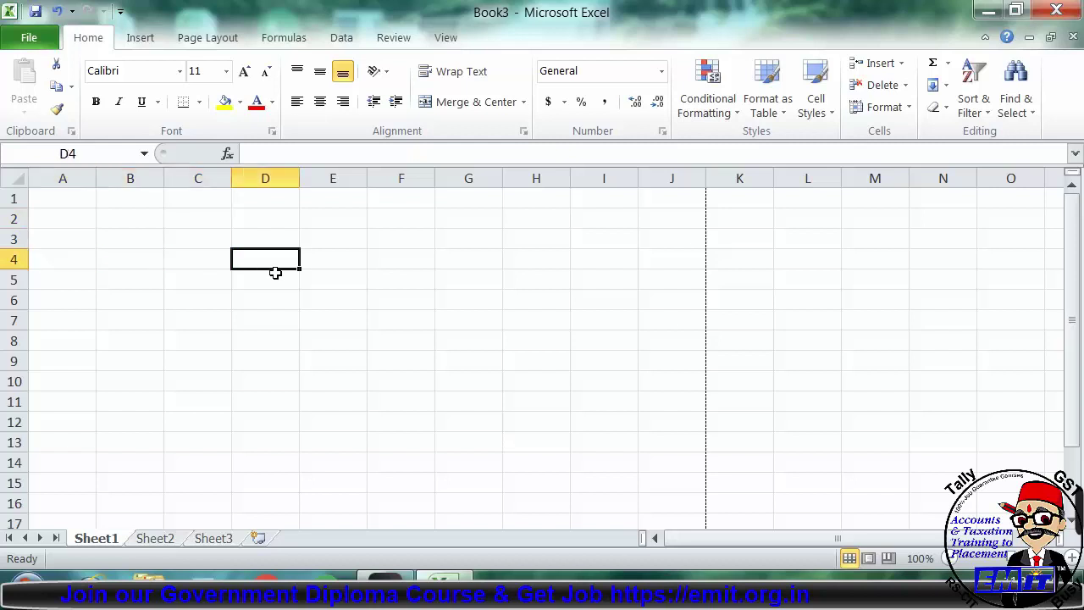
{"action": "key", "text": "Right"}
{"action": "key", "text": "Right"}
{"action": "key", "text": "Right"}
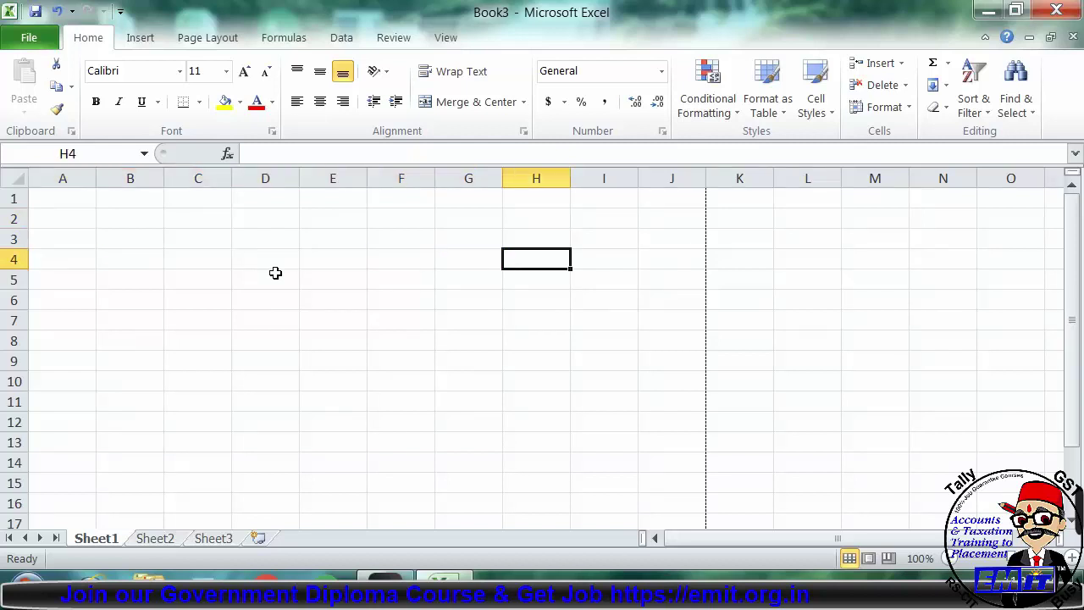
{"action": "key", "text": "Right"}
{"action": "key", "text": "Right"}
{"action": "key", "text": "Right"}
{"action": "key", "text": "Right"}
{"action": "key", "text": "Right"}
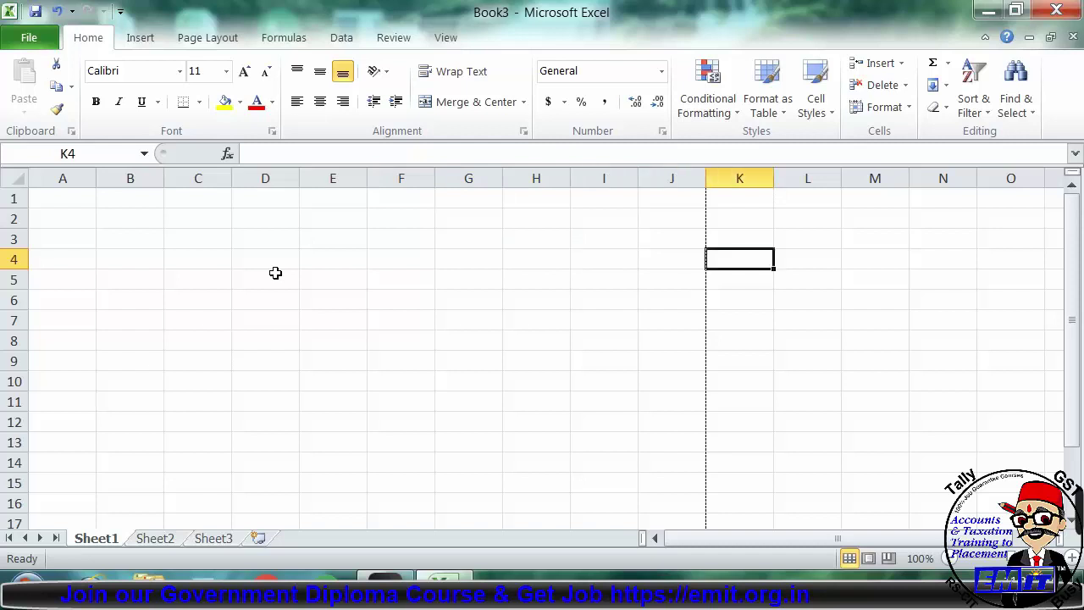
Return to the first cell of row 4 and move the selection down column A to A13.
{"action": "key", "text": "Home"}
{"action": "key", "text": "Down"}
{"action": "key", "text": "Down"}
{"action": "key", "text": "Down"}
{"action": "key", "text": "Down"}
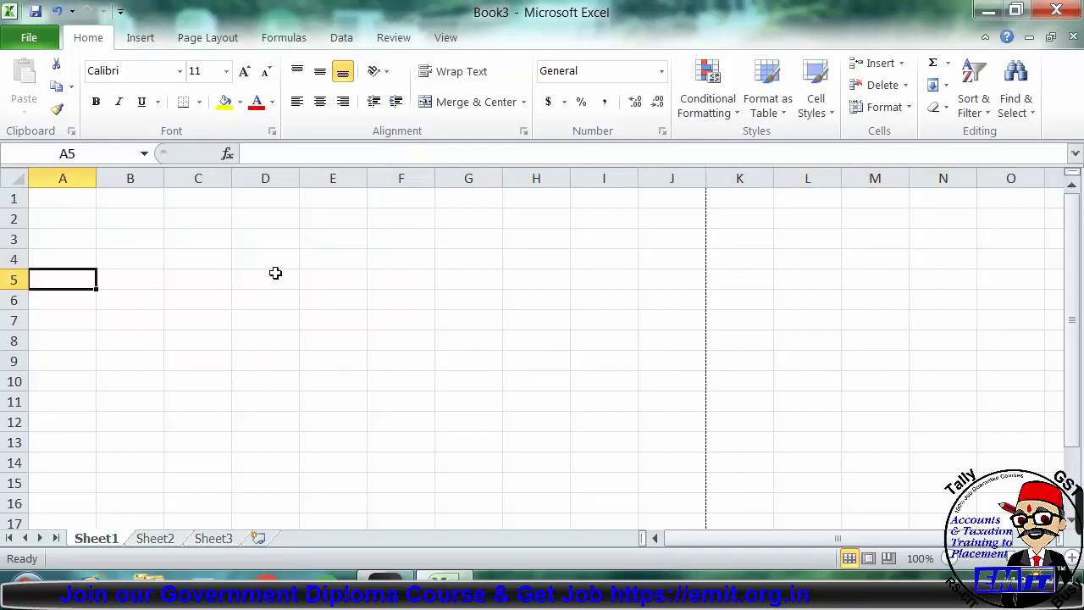
{"action": "key", "text": "Down"}
{"action": "key", "text": "Down"}
{"action": "key", "text": "Down"}
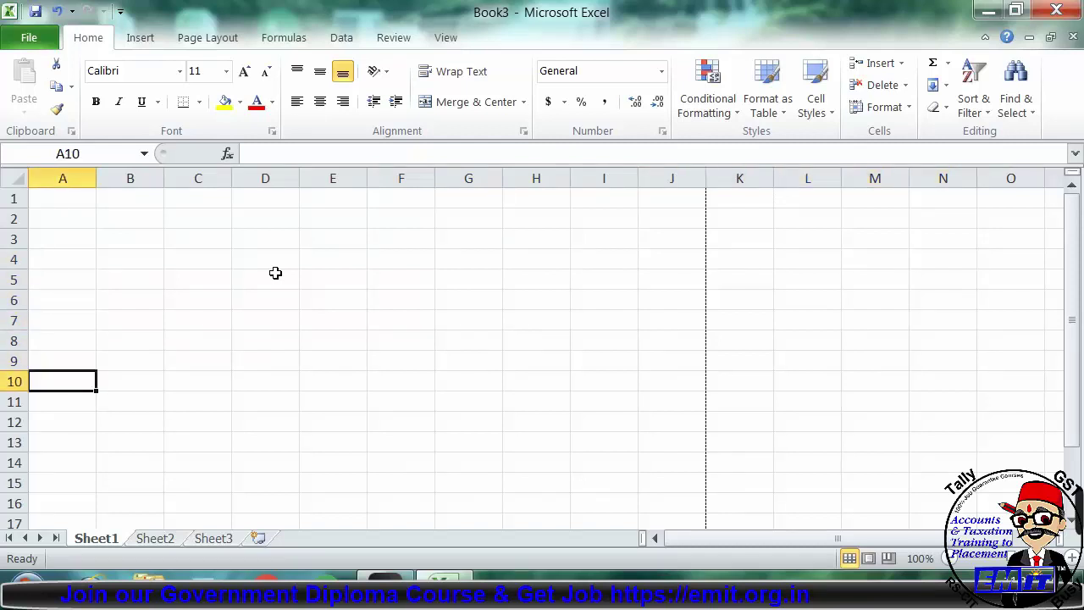
{"action": "key", "text": "Down"}
{"action": "key", "text": "Down"}
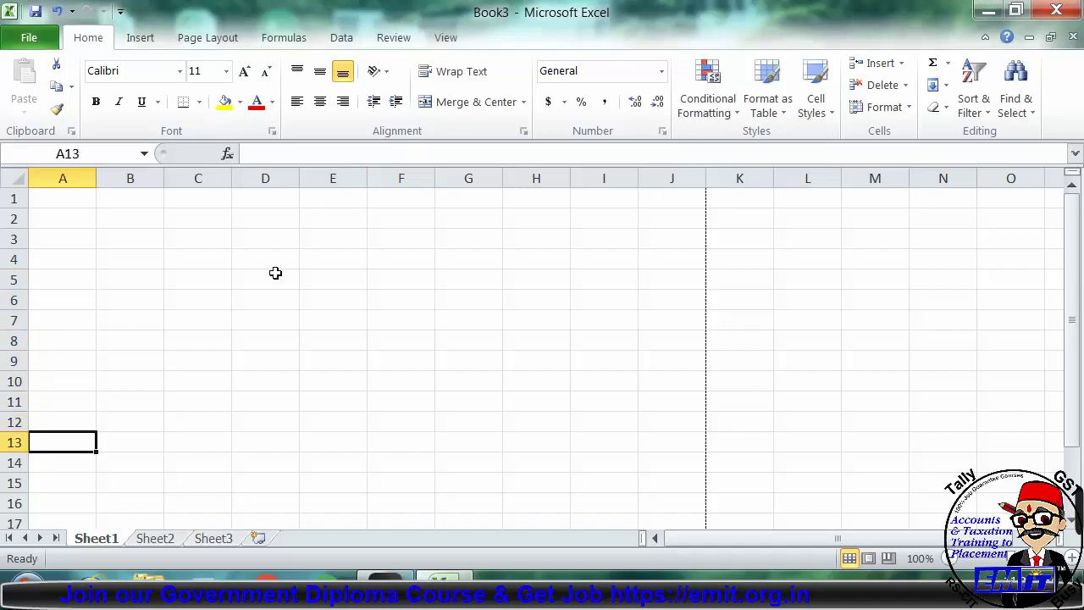
Move the selection cell by cell back up column A to A1.
{"action": "key", "text": "Up"}
{"action": "key", "text": "Up"}
{"action": "key", "text": "Up"}
{"action": "key", "text": "Up"}
{"action": "key", "text": "Up"}
{"action": "key", "text": "Up"}
{"action": "key", "text": "Up"}
{"action": "key", "text": "Up"}
{"action": "key", "text": "Up"}
{"action": "key", "text": "Up"}
{"action": "key", "text": "Up"}
{"action": "key", "text": "Up"}
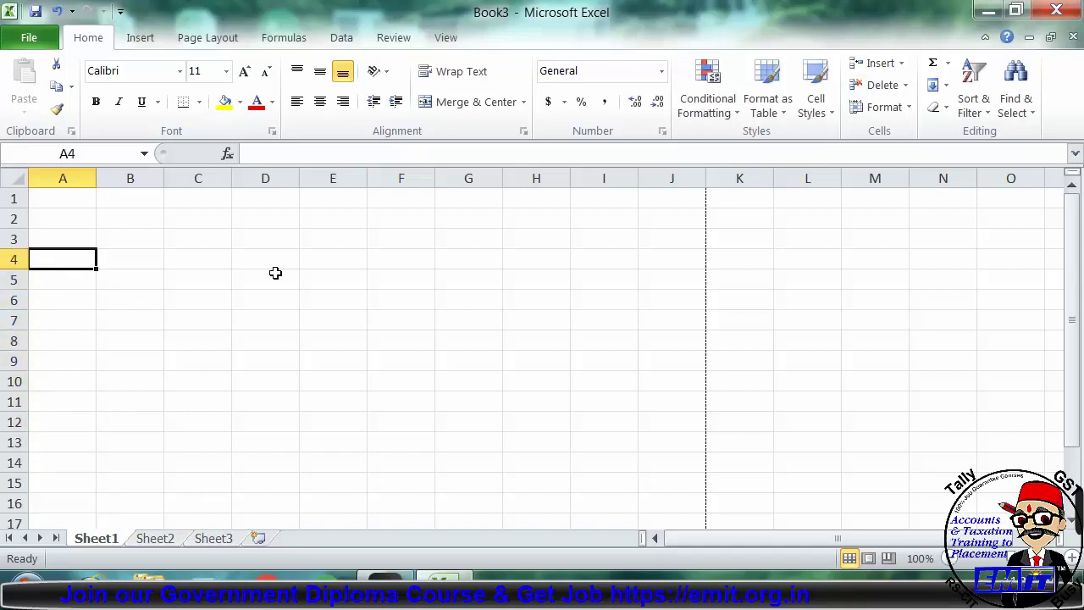
Step the selection between A1 and B1, and go down through A2 to B2.
{"action": "key", "text": "Right"}
{"action": "key", "text": "Left"}
{"action": "key", "text": "Right"}
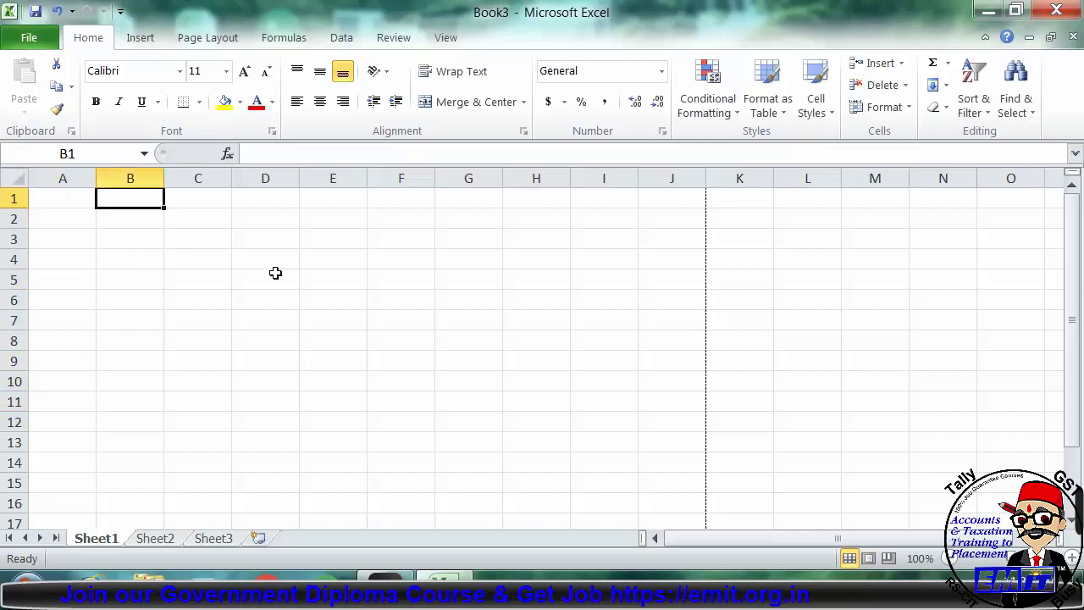
{"action": "key", "text": "Left"}
{"action": "key", "text": "Down"}
{"action": "key", "text": "Right"}
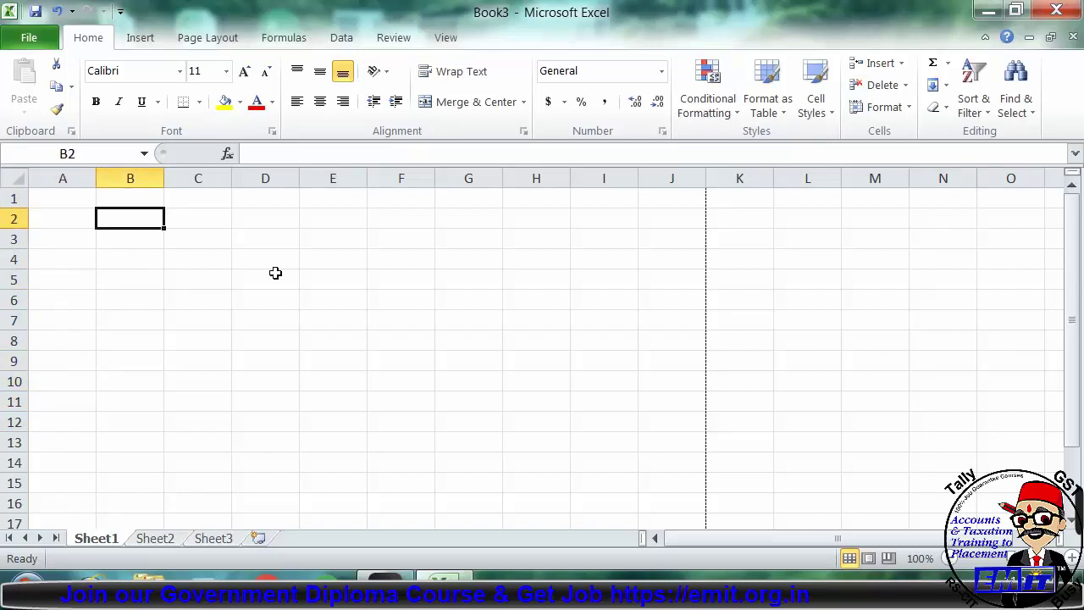
Select cells G6, K7, M7 and M3 directly, one after another.
{"action": "left_click", "coordinate": [484, 301]}
{"action": "left_click", "coordinate": [749, 321]}
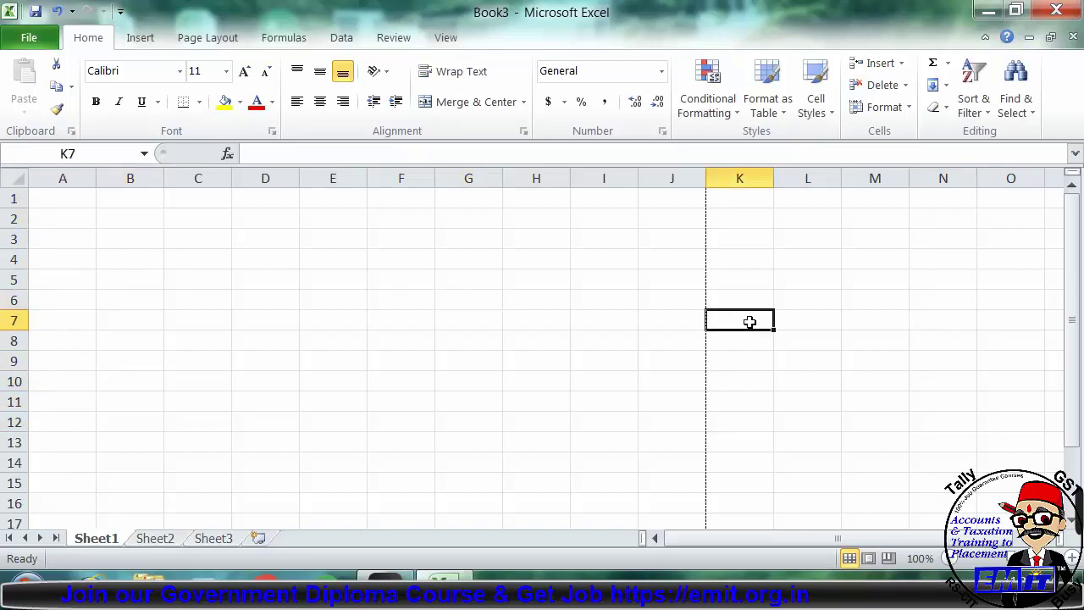
{"action": "left_click", "coordinate": [897, 316]}
{"action": "left_click", "coordinate": [876, 236]}
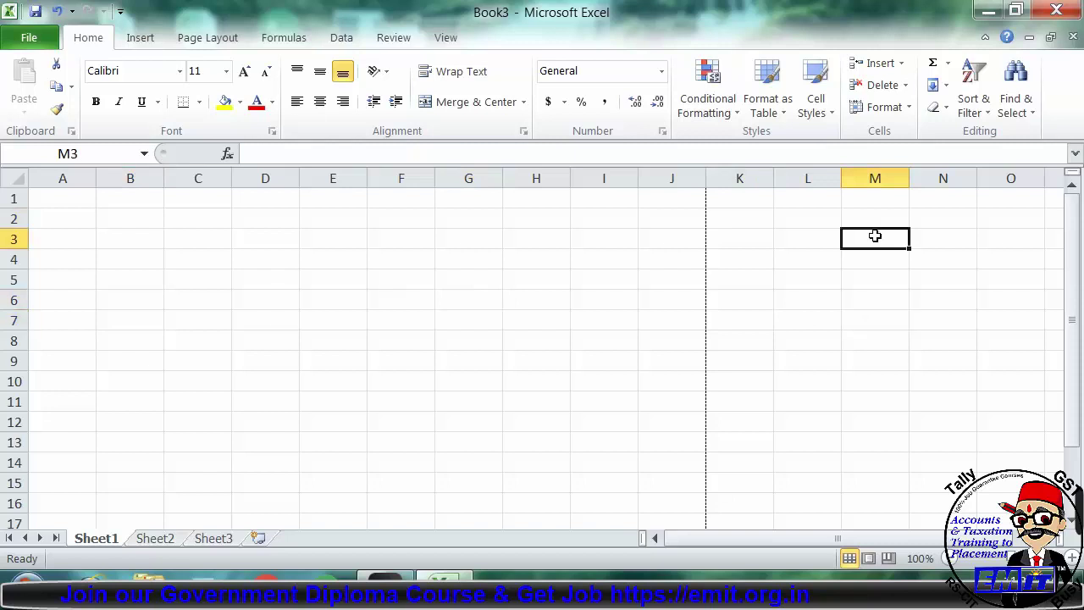
Select single cells across columns E to I, including I8, E8 and E5, ending on H11.
{"action": "left_click", "coordinate": [622, 332]}
{"action": "left_click", "coordinate": [420, 351]}
{"action": "left_click", "coordinate": [351, 340]}
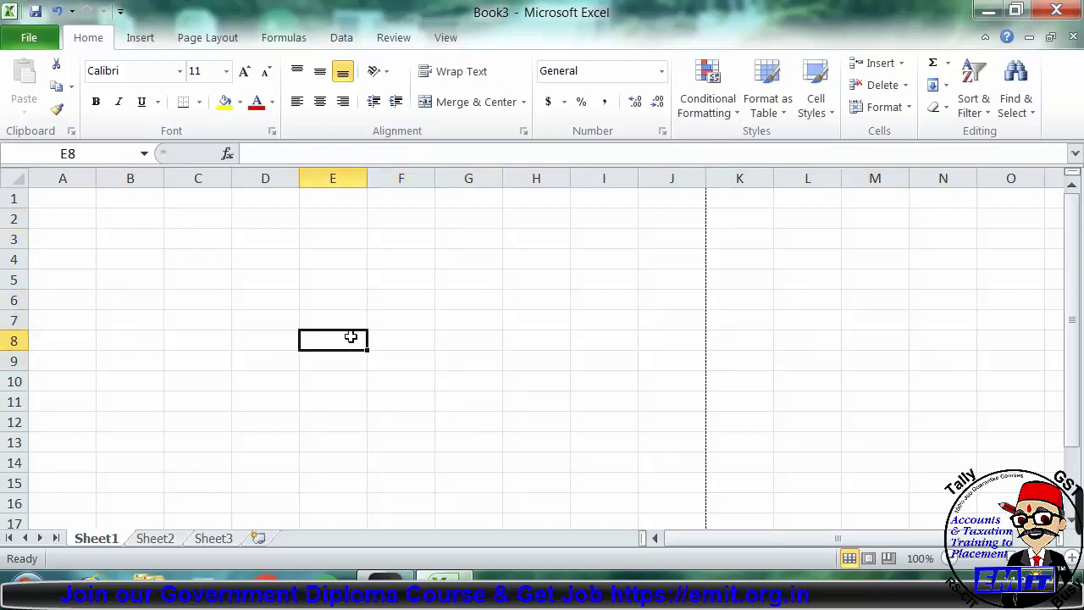
{"action": "left_click", "coordinate": [338, 287]}
{"action": "left_click", "coordinate": [454, 349]}
{"action": "left_click", "coordinate": [510, 402]}
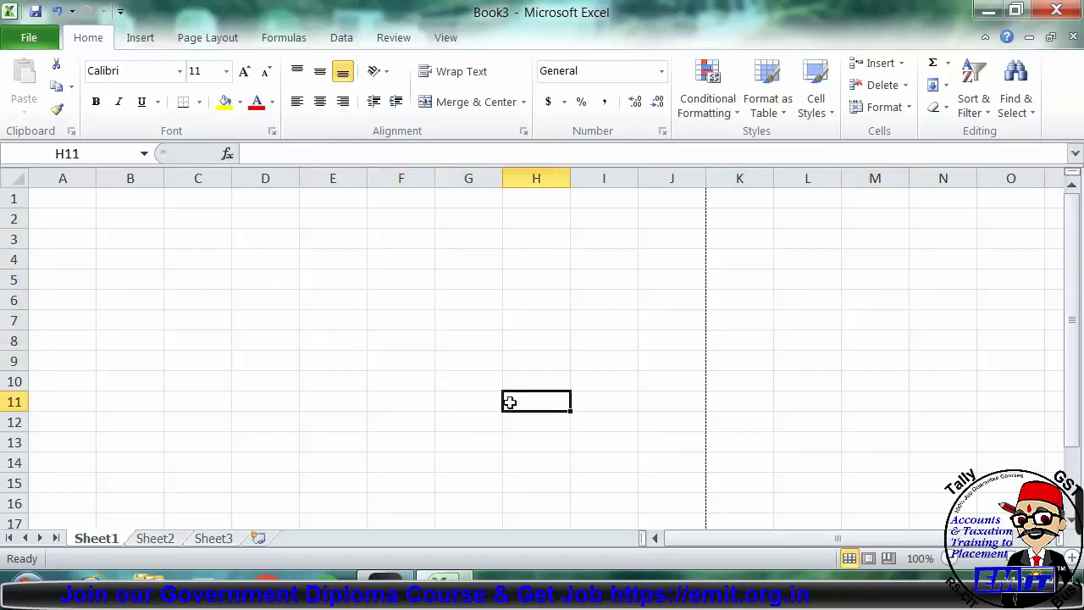
Select cells I10, J2, L4, M8, M9 and M11 one after another, ending on F5.
{"action": "left_click", "coordinate": [623, 381]}
{"action": "left_click", "coordinate": [694, 220]}
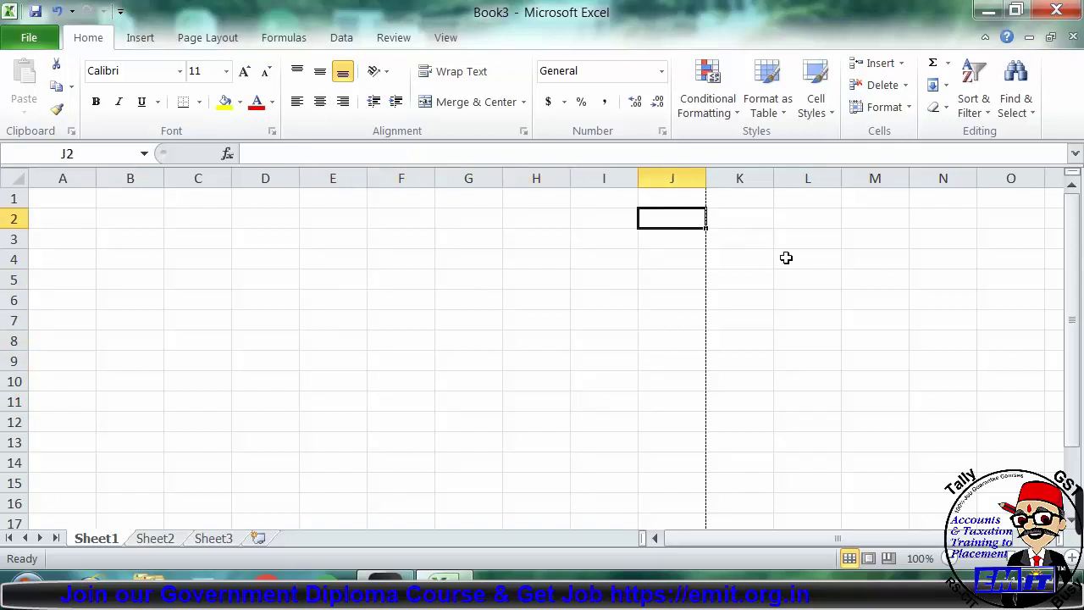
{"action": "left_click", "coordinate": [786, 257]}
{"action": "left_click", "coordinate": [859, 344]}
{"action": "left_click", "coordinate": [860, 365]}
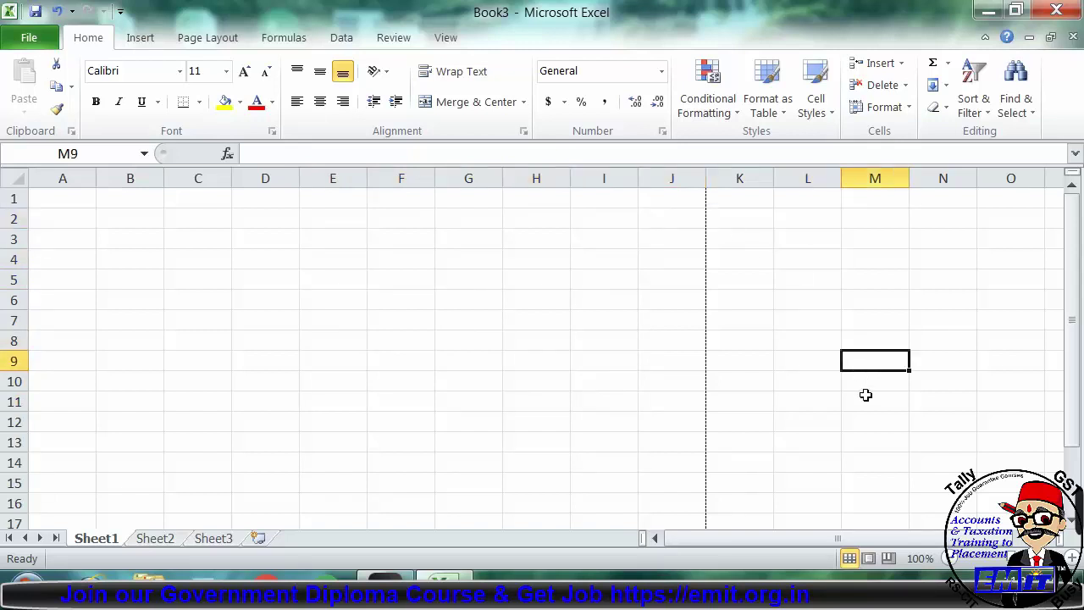
{"action": "left_click", "coordinate": [865, 403]}
{"action": "left_click", "coordinate": [422, 280]}
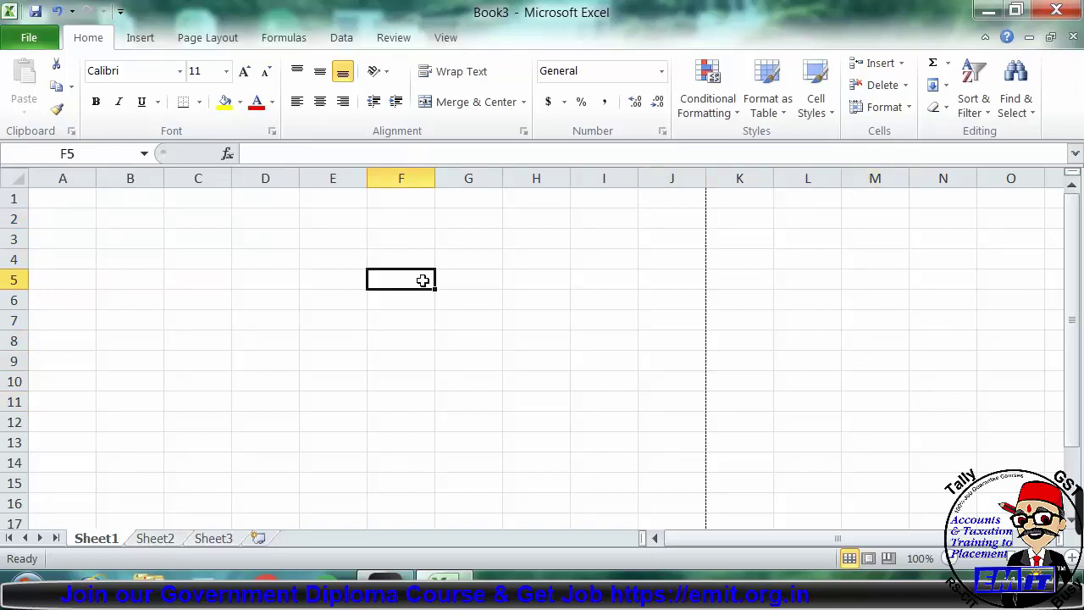
Go straight to cell F16 by entering its address, and return to A1.
{"action": "left_click", "coordinate": [96, 155]}
{"action": "type", "text": "F16"}
{"action": "key", "text": "Return"}
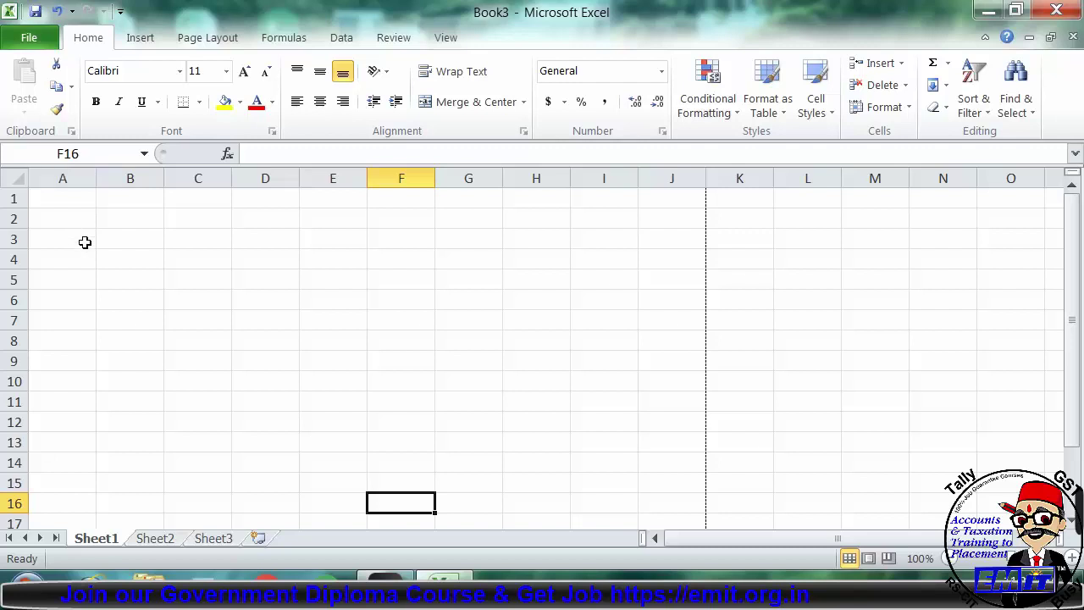
{"action": "left_click", "coordinate": [67, 205]}
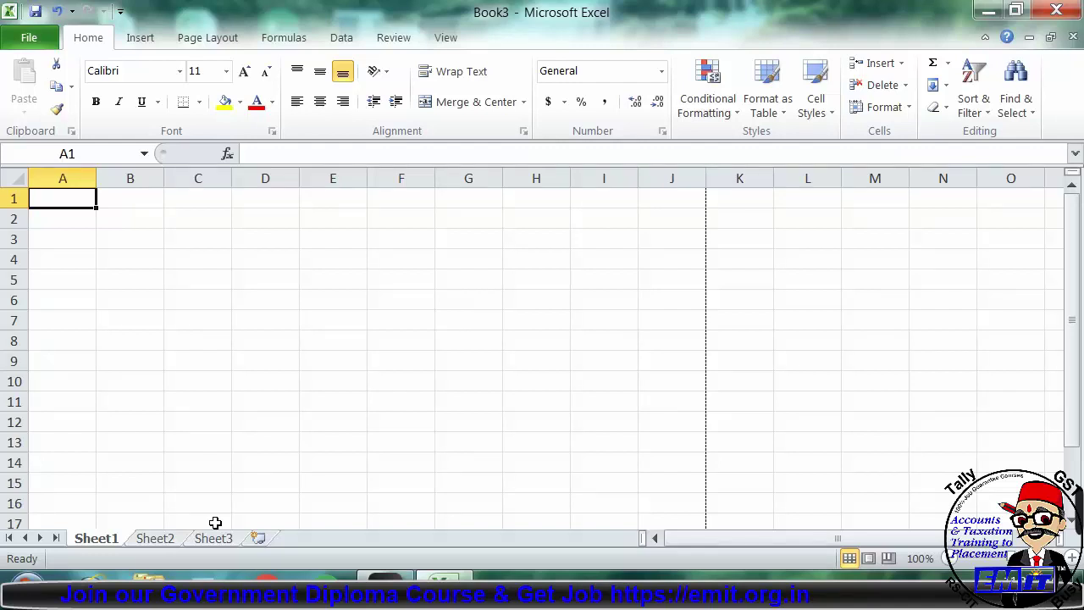
Step forward and backward through Sheet1, Sheet2 and Sheet3 several times, finishing on Sheet1.
{"action": "key", "text": "ctrl+Page_Down"}
{"action": "key", "text": "ctrl+Page_Down"}
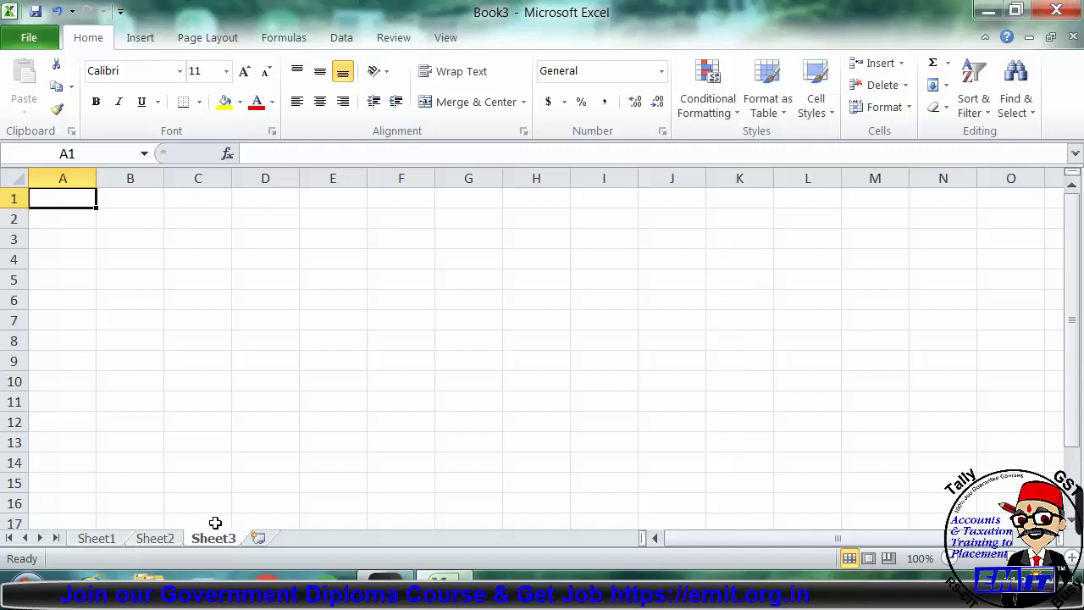
{"action": "key", "text": "ctrl+Page_Up"}
{"action": "key", "text": "ctrl+Page_Up"}
{"action": "key", "text": "ctrl+Page_Down"}
{"action": "key", "text": "ctrl+Page_Down"}
{"action": "key", "text": "ctrl+Page_Up"}
{"action": "key", "text": "ctrl+Page_Up"}
{"action": "key", "text": "ctrl+Page_Down"}
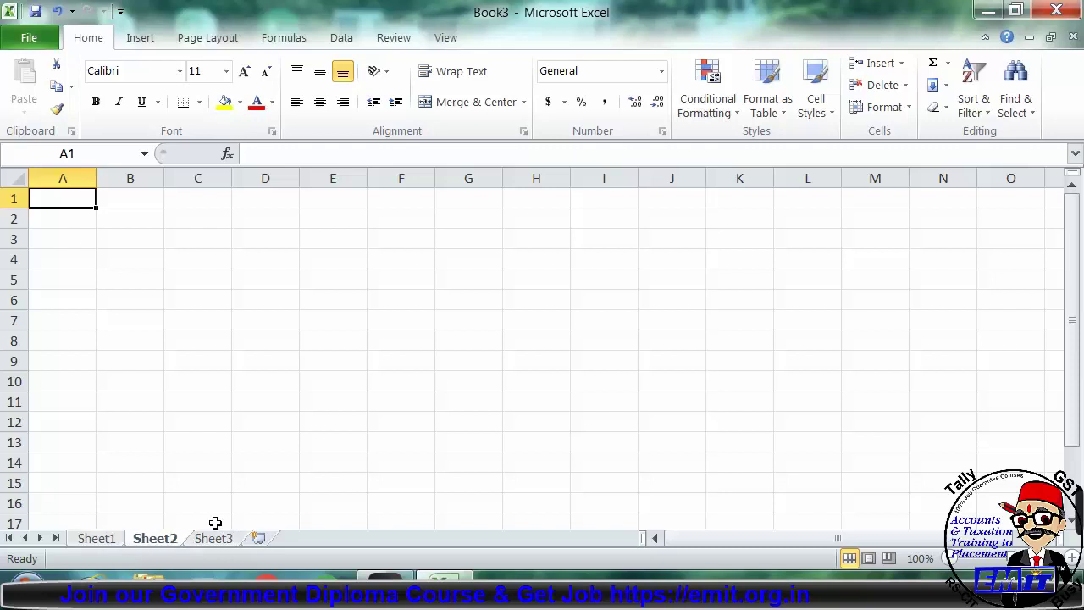
{"action": "key", "text": "ctrl+Page_Down"}
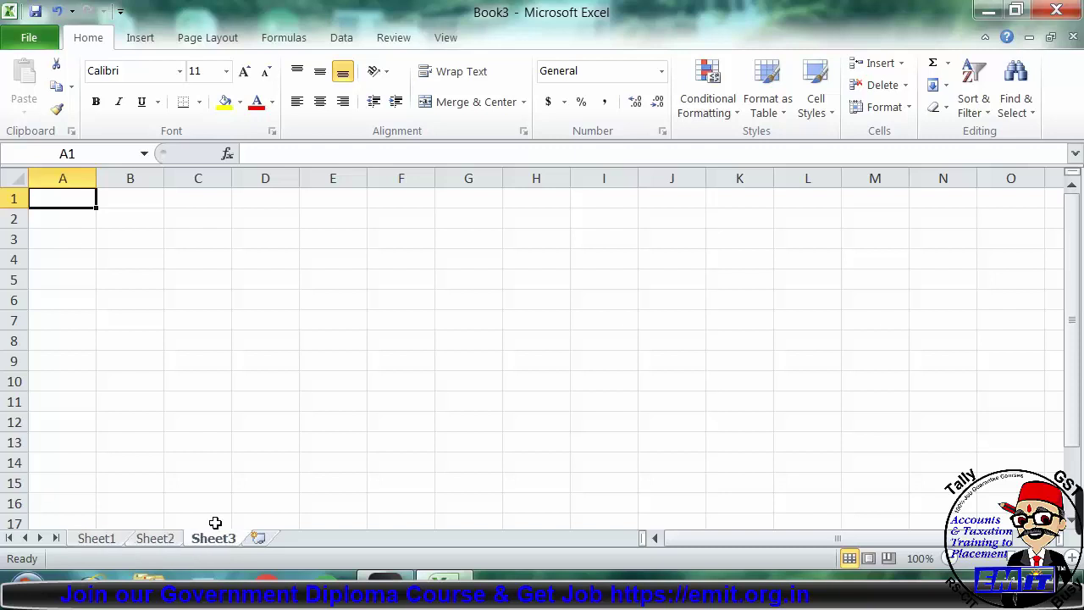
{"action": "key", "text": "ctrl+Page_Up"}
{"action": "key", "text": "ctrl+Page_Up"}
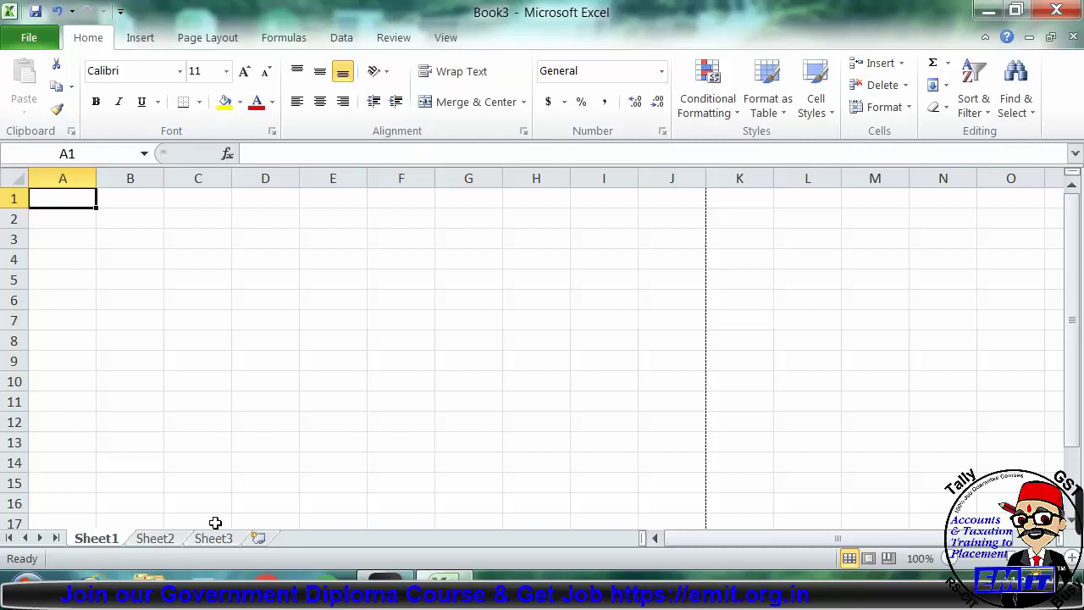
Open Sheet2, Sheet3 and Sheet2 directly, and return to Sheet1.
{"action": "left_click", "coordinate": [174, 539]}
{"action": "left_click", "coordinate": [208, 539]}
{"action": "left_click", "coordinate": [179, 541]}
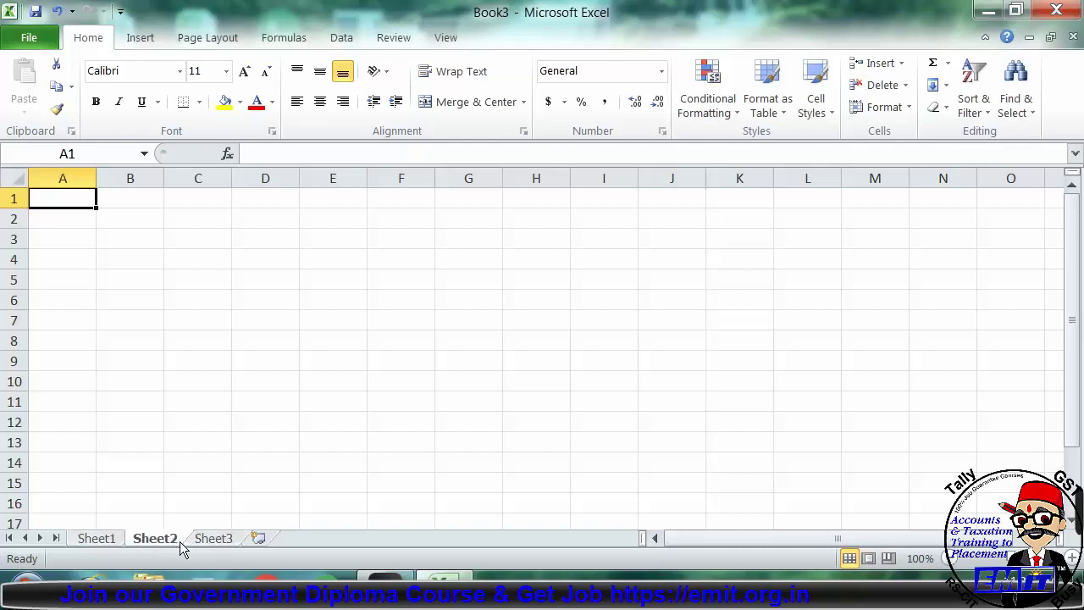
{"action": "left_click", "coordinate": [116, 541]}
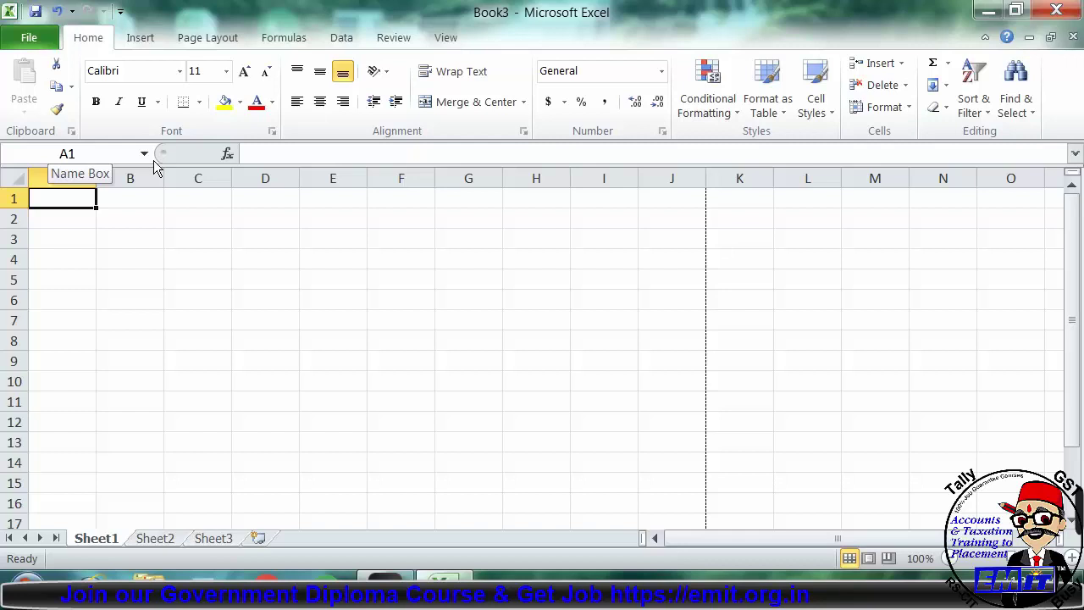
Close Book3 without saving and start Microsoft Excel 2010 again from the installed Microsoft Office programs.
{"action": "left_click", "coordinate": [1055, 10]}
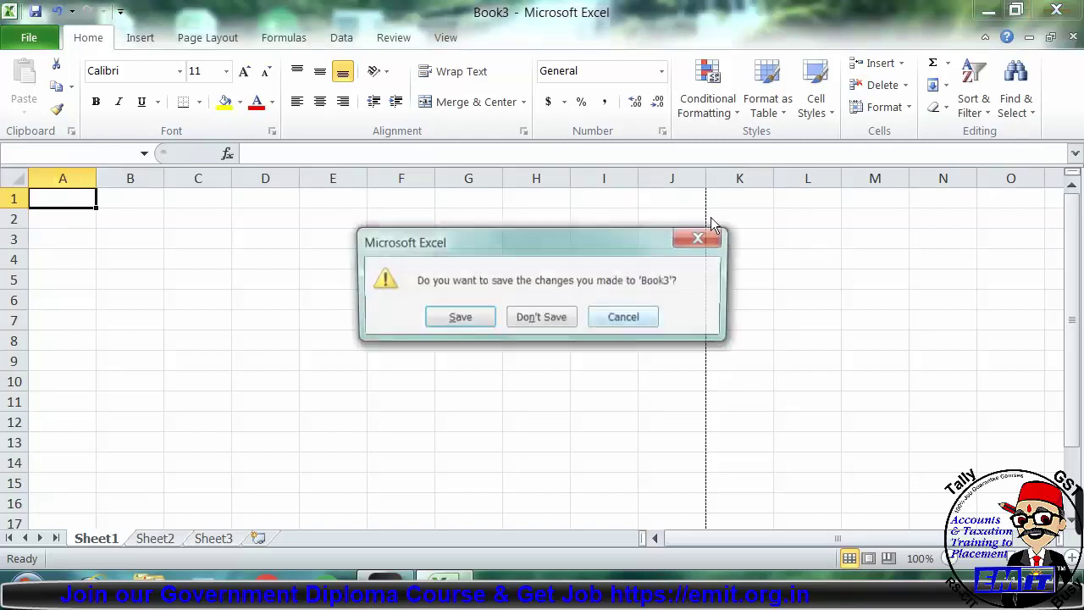
{"action": "left_click", "coordinate": [541, 319]}
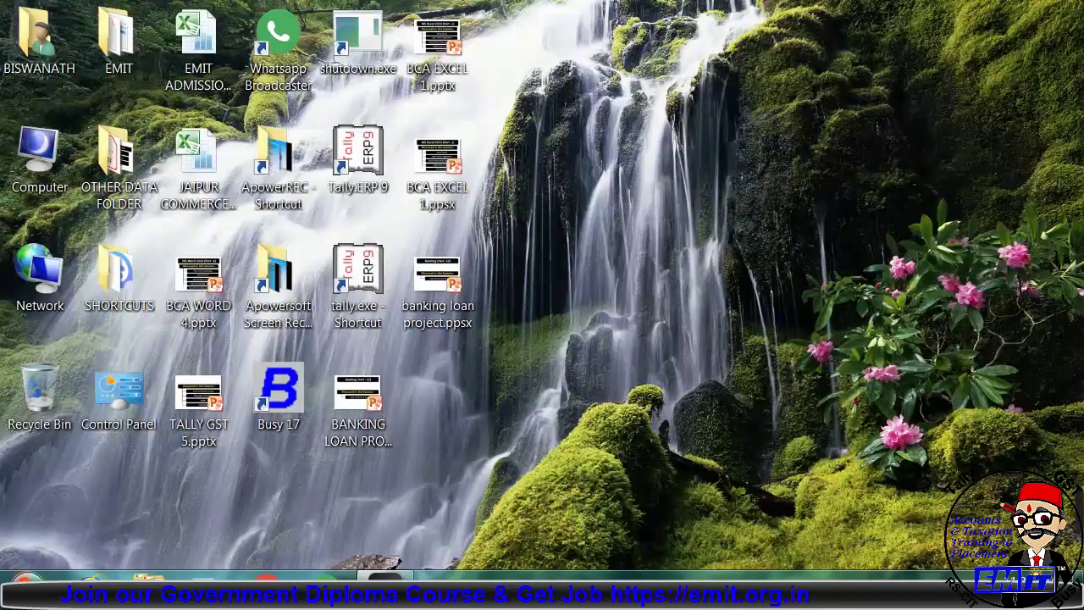
{"action": "left_click", "coordinate": [27, 588]}
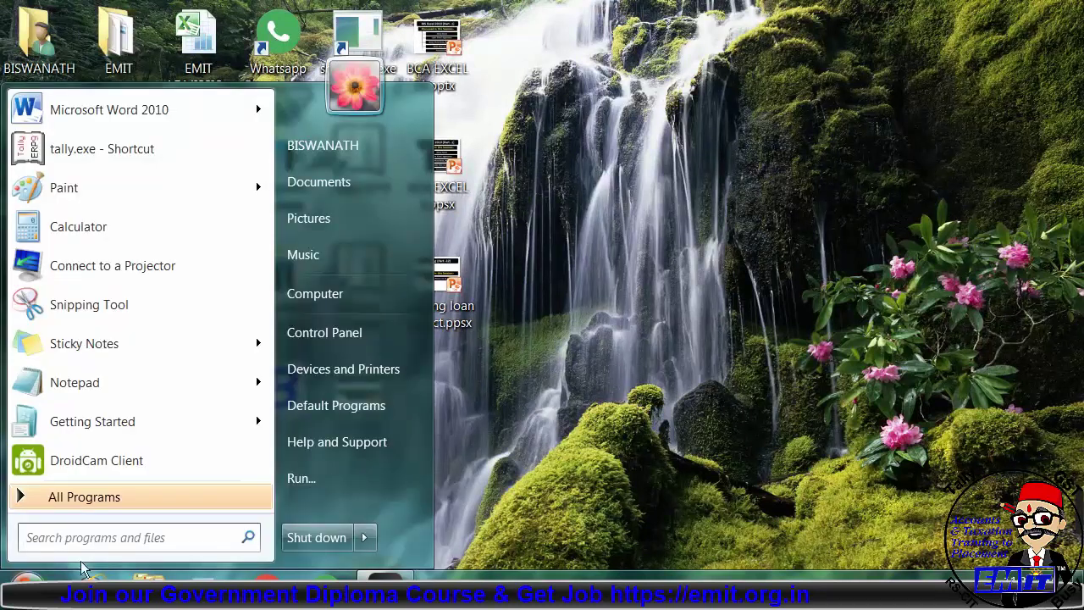
{"action": "left_click", "coordinate": [89, 499]}
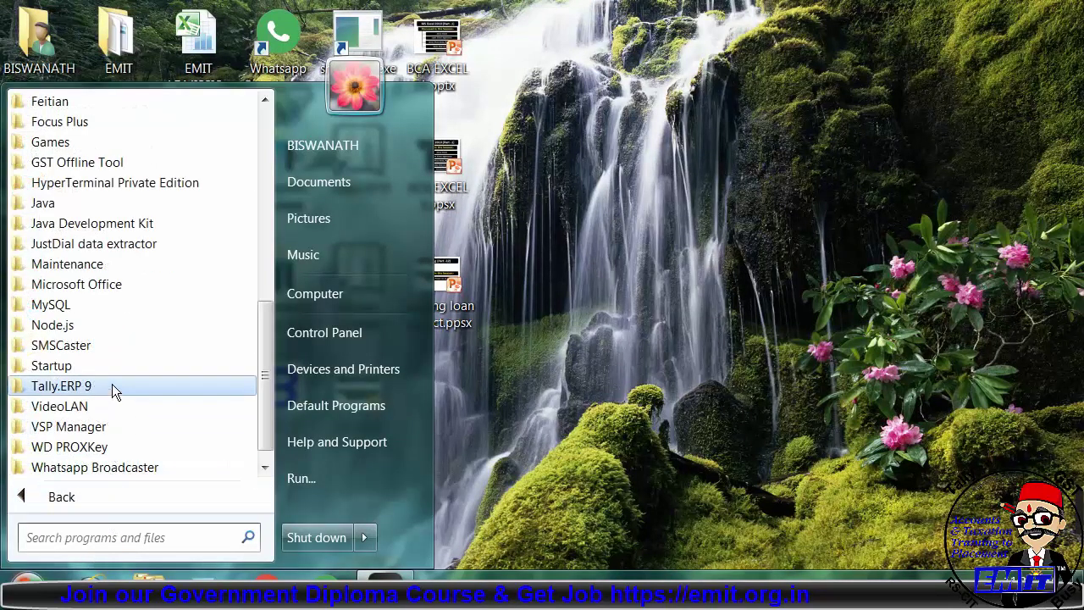
{"action": "left_click", "coordinate": [150, 289]}
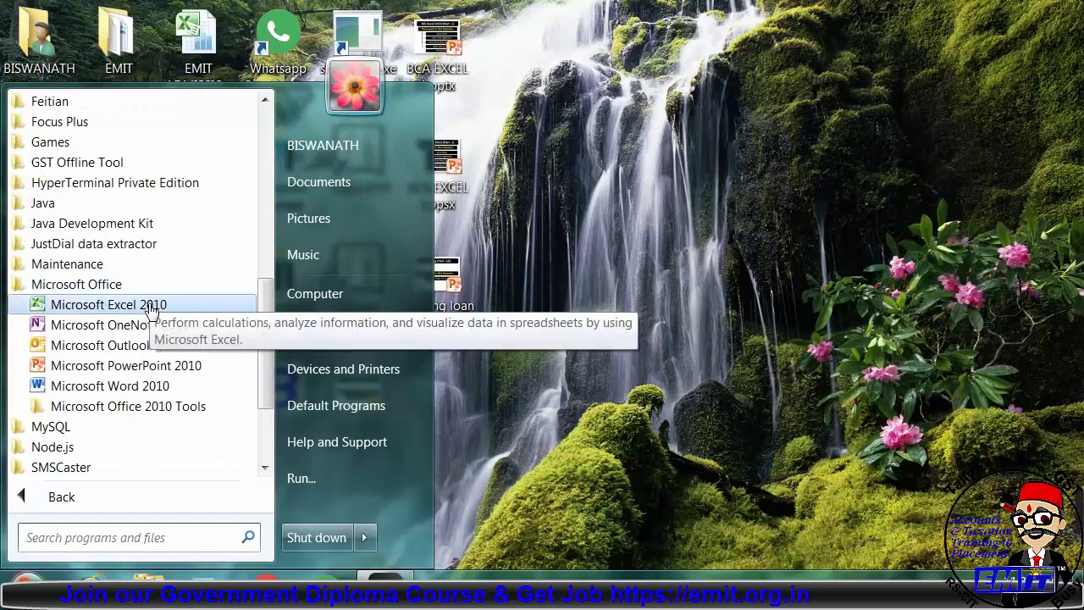
{"action": "left_click", "coordinate": [150, 305]}
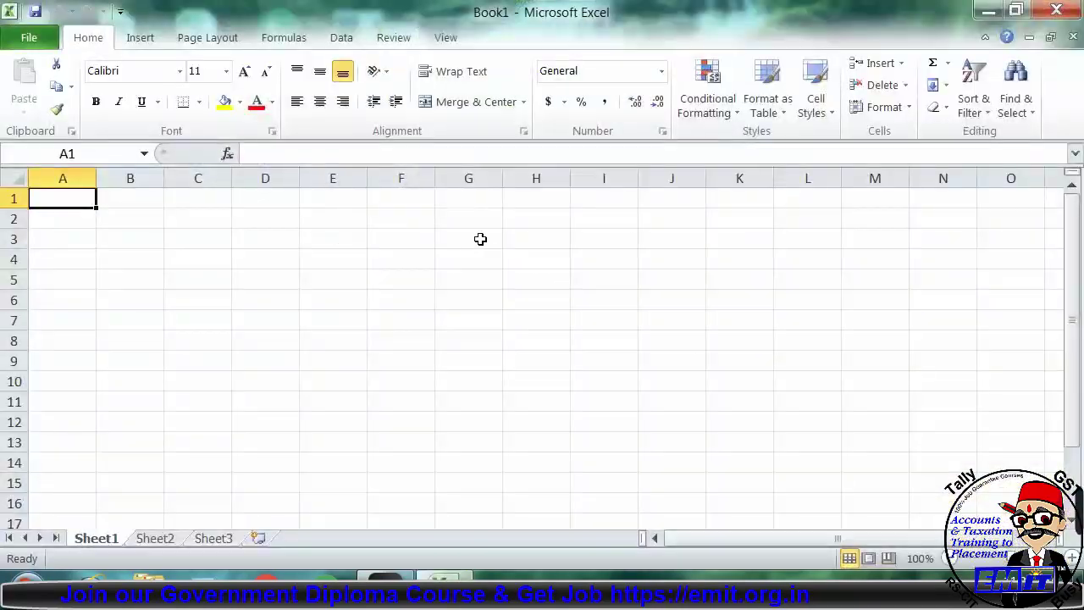
Close Excel and relaunch it with the Run command EXCEL.
{"action": "left_click", "coordinate": [1074, 7]}
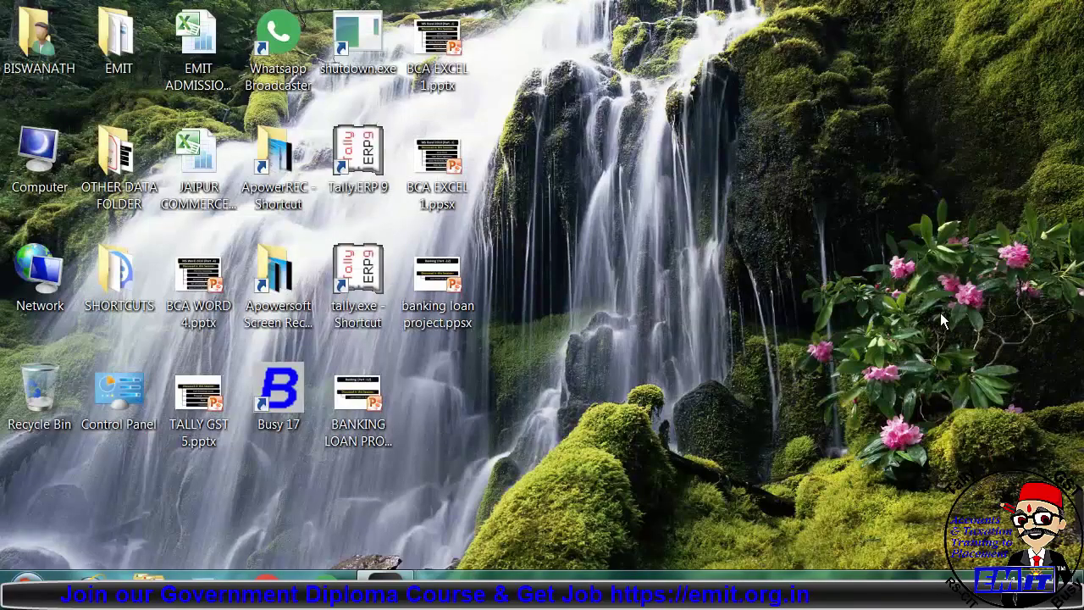
{"action": "key", "text": "super+r"}
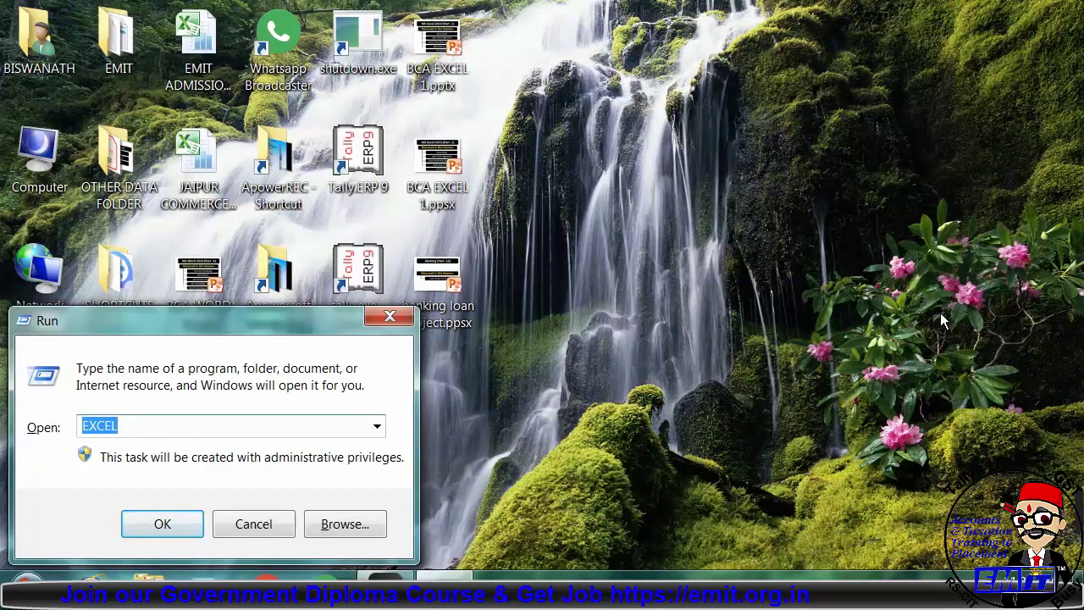
{"action": "key", "text": "Return"}
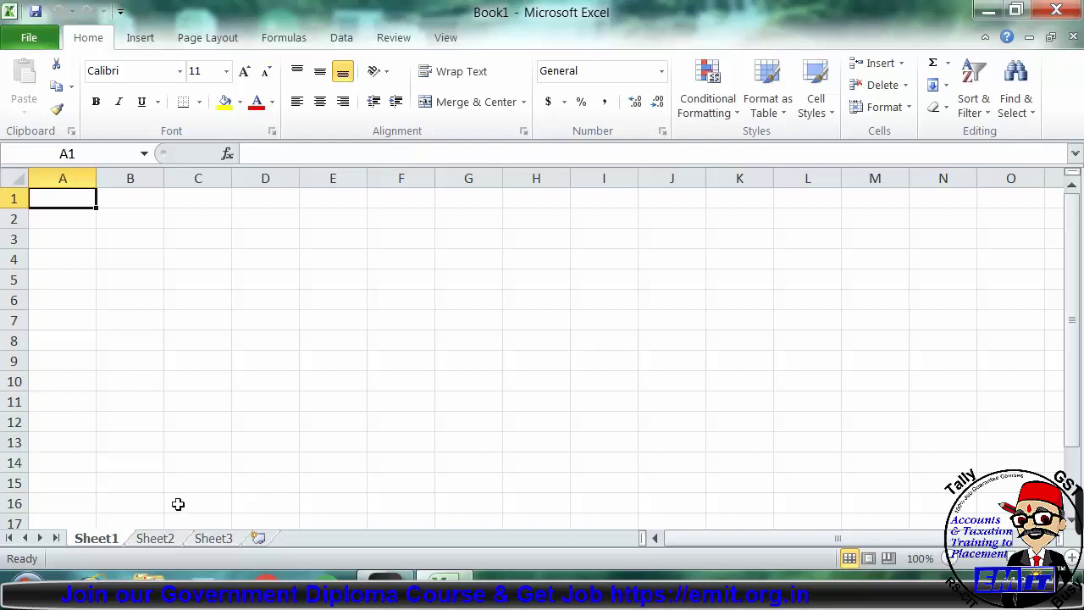
Switch to Sheet2 in the new workbook.
{"action": "left_click", "coordinate": [157, 542]}
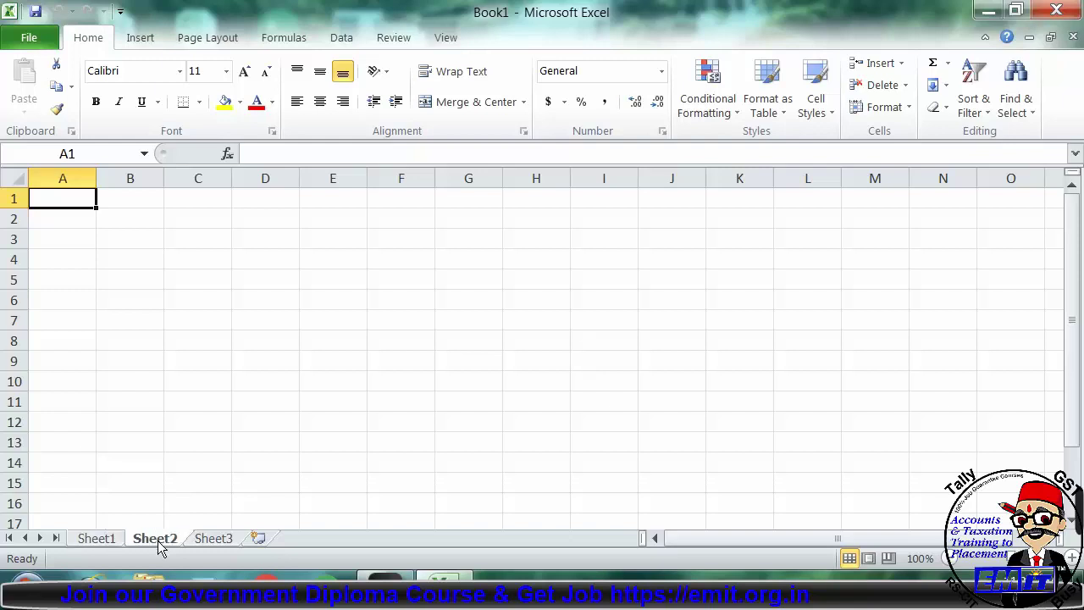
Return to Sheet1 and look through the Review, Data and Formulas commands.
{"action": "left_click", "coordinate": [93, 539]}
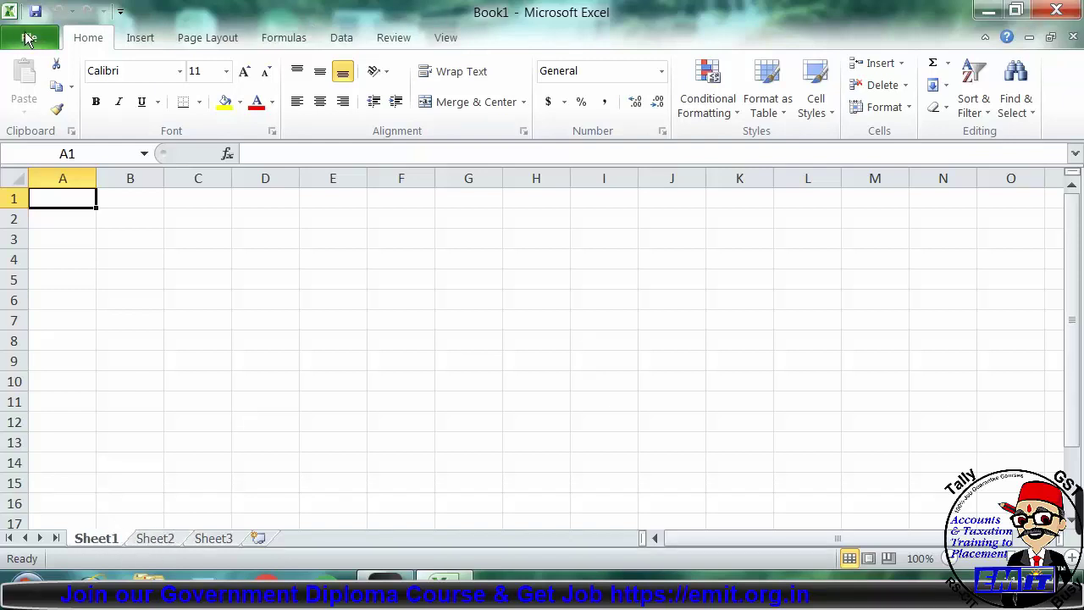
{"action": "left_click", "coordinate": [394, 39]}
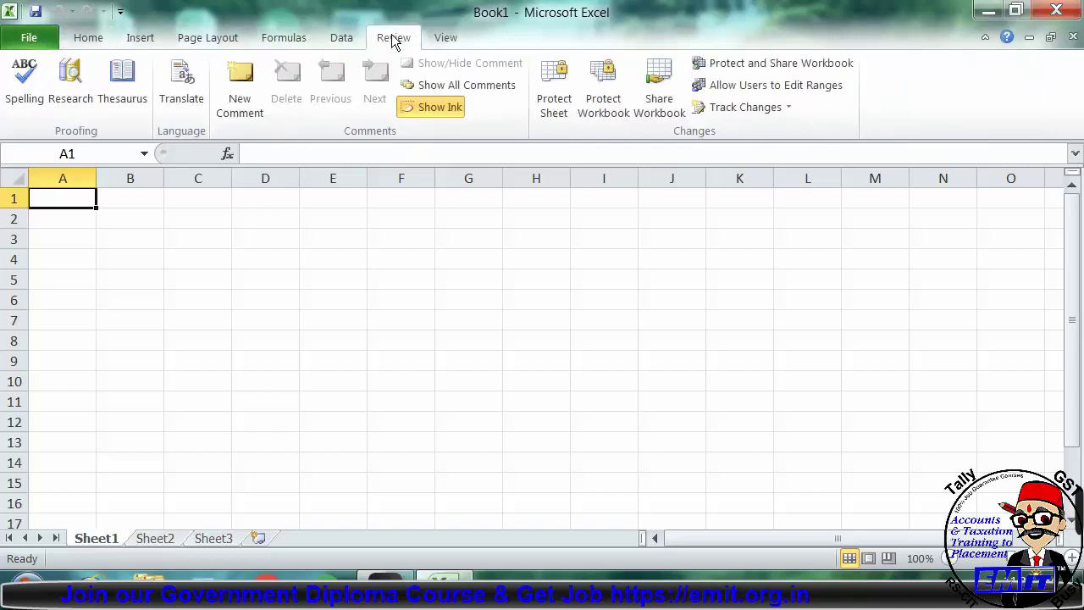
{"action": "left_click", "coordinate": [348, 38]}
{"action": "left_click", "coordinate": [274, 37]}
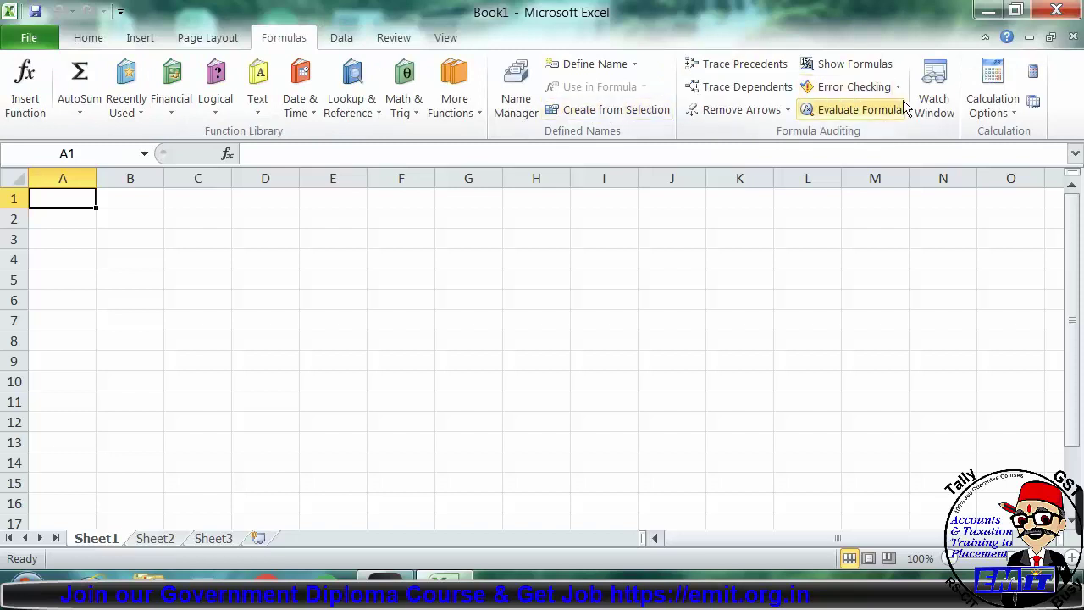
Minimize and restore the ribbon, and display the workbook view commands.
{"action": "left_click", "coordinate": [983, 39]}
{"action": "left_click", "coordinate": [983, 39]}
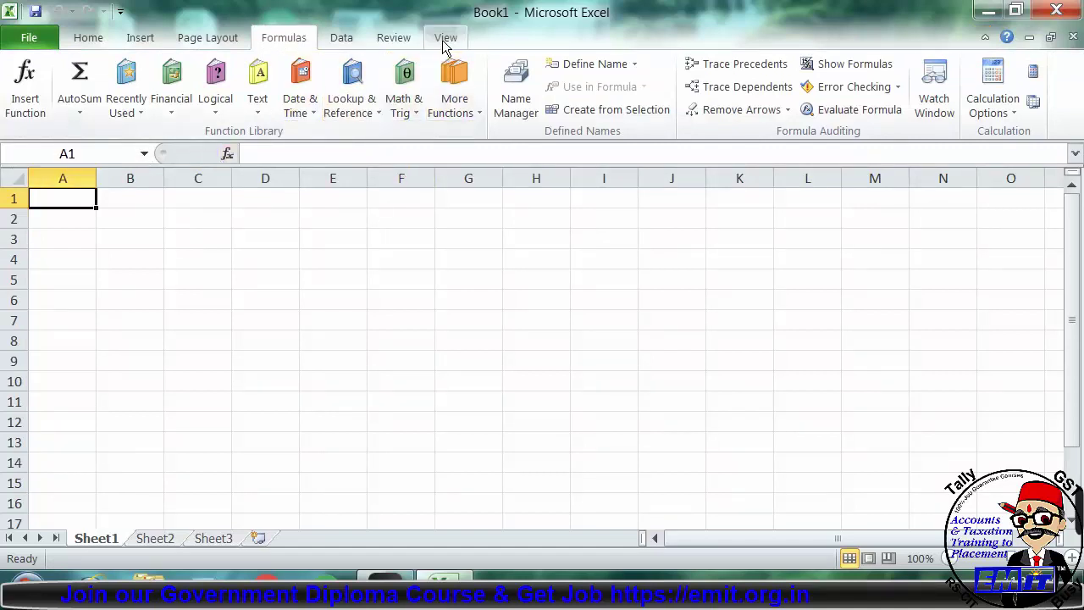
{"action": "left_click", "coordinate": [444, 42]}
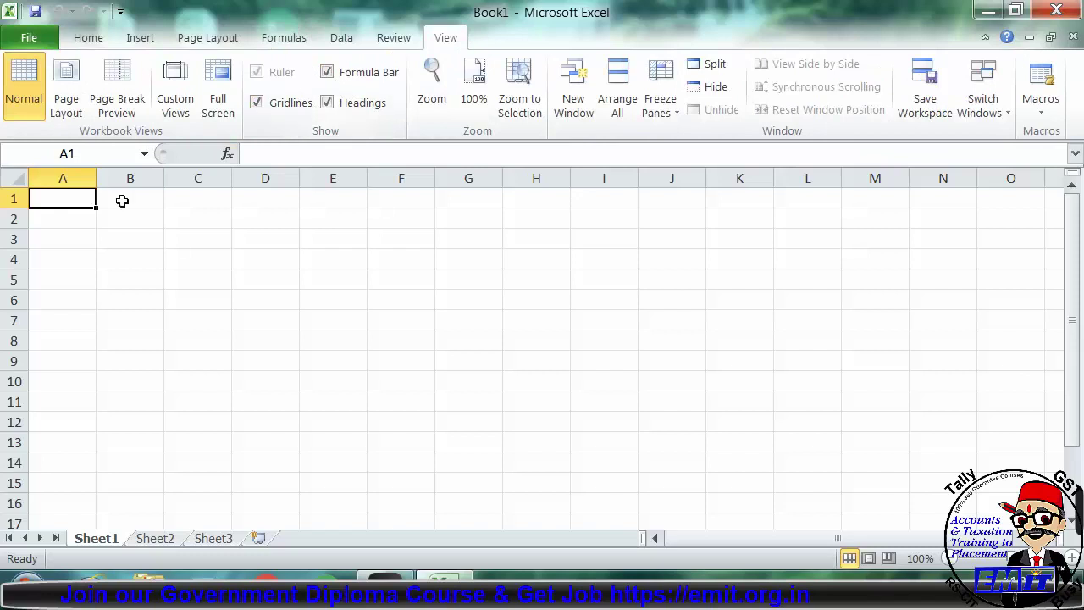
Select the whole sheet, and individually columns A, B and C and rows 2 and 3.
{"action": "left_click", "coordinate": [7, 177]}
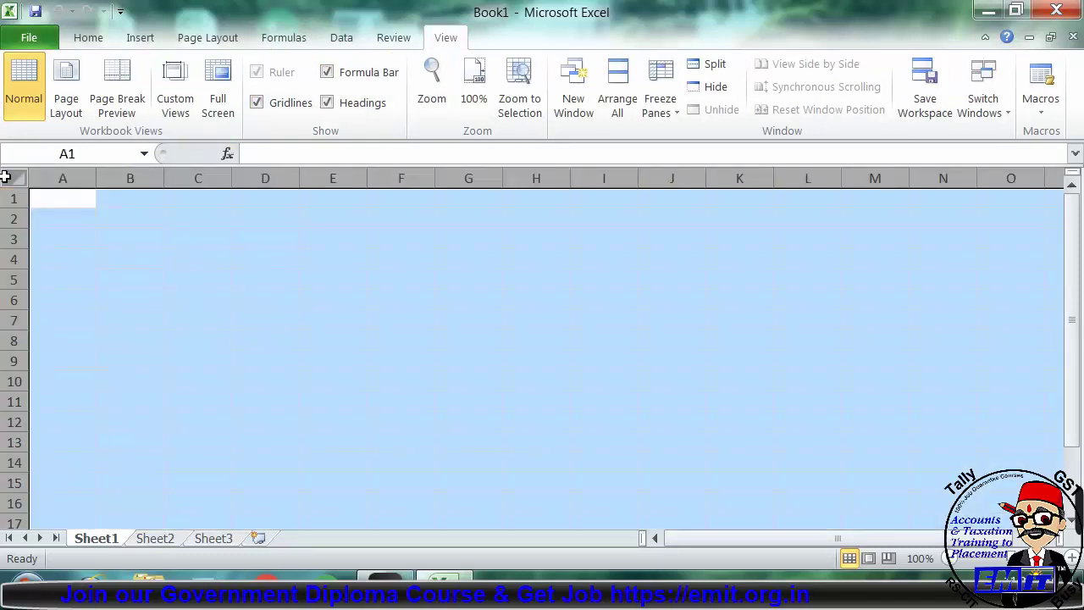
{"action": "left_click", "coordinate": [48, 179]}
{"action": "left_click", "coordinate": [118, 174]}
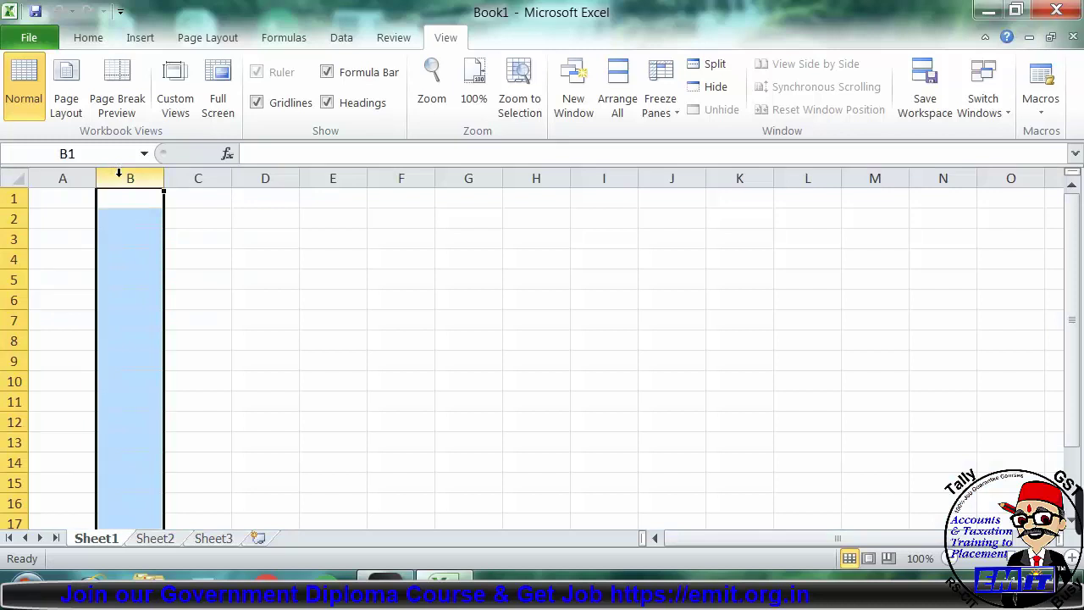
{"action": "left_click", "coordinate": [181, 175]}
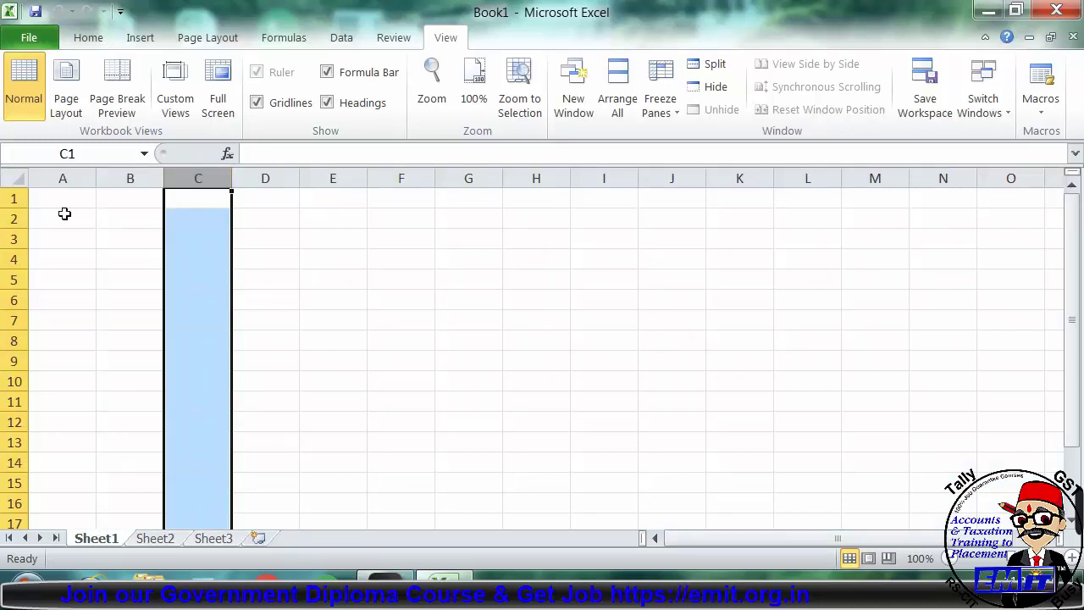
{"action": "left_click", "coordinate": [13, 216]}
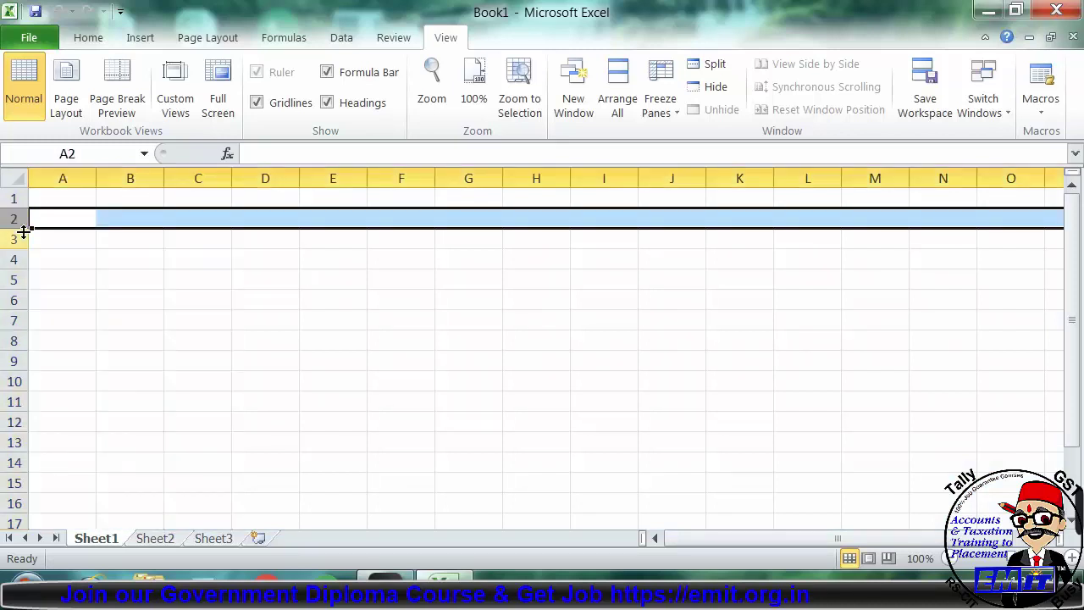
{"action": "left_click", "coordinate": [17, 238]}
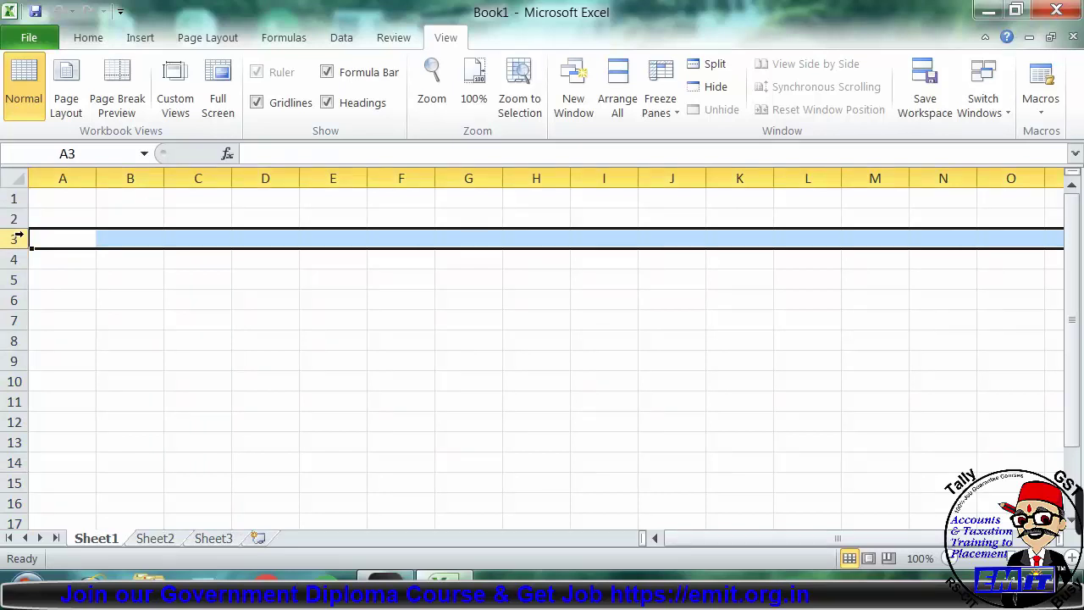
From cell A1, jump to the sheet's last column, last row and first column, and back up to A1.
{"action": "left_click", "coordinate": [55, 196]}
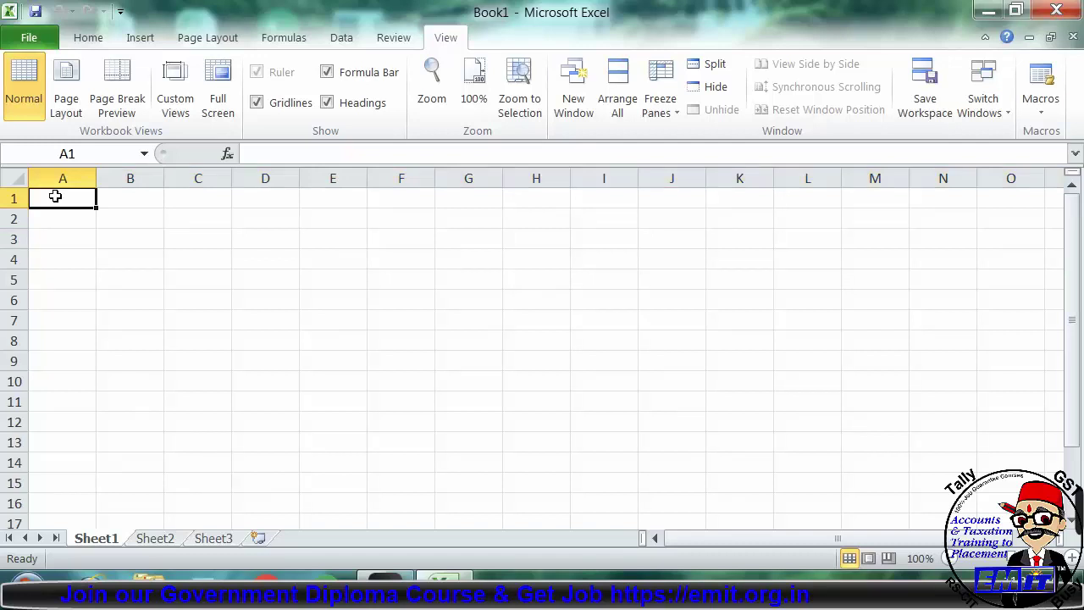
{"action": "key", "text": "ctrl+Right"}
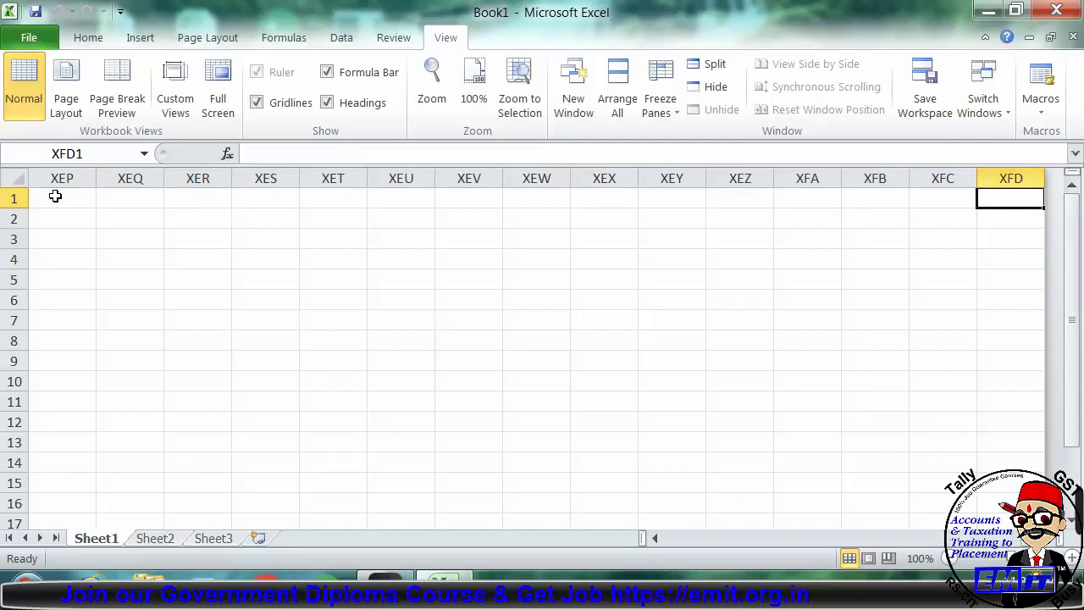
{"action": "key", "text": "ctrl+Down"}
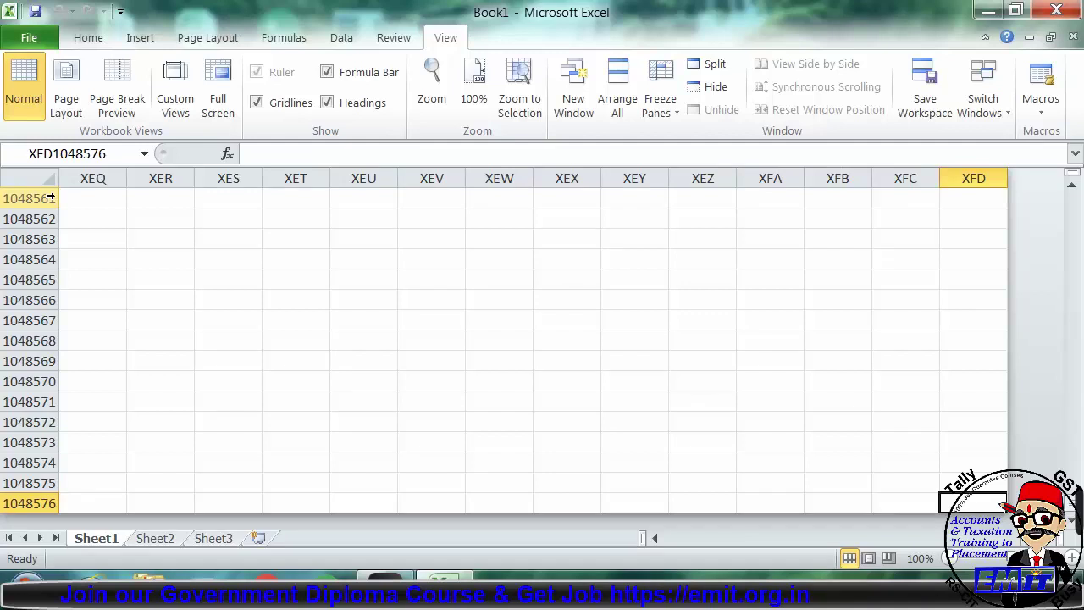
{"action": "key", "text": "ctrl+Left"}
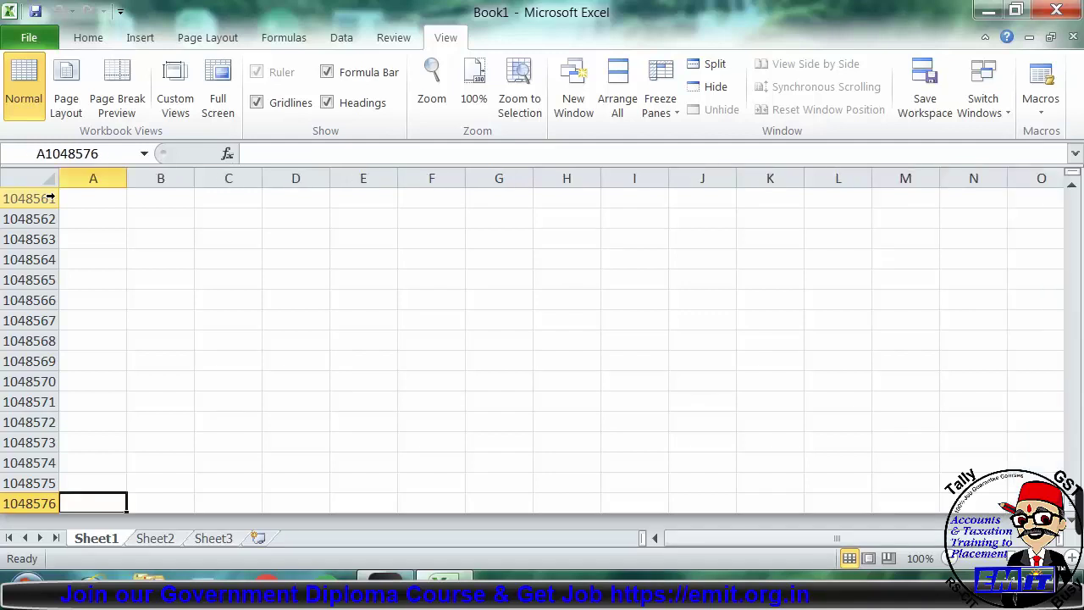
{"action": "key", "text": "ctrl+Up"}
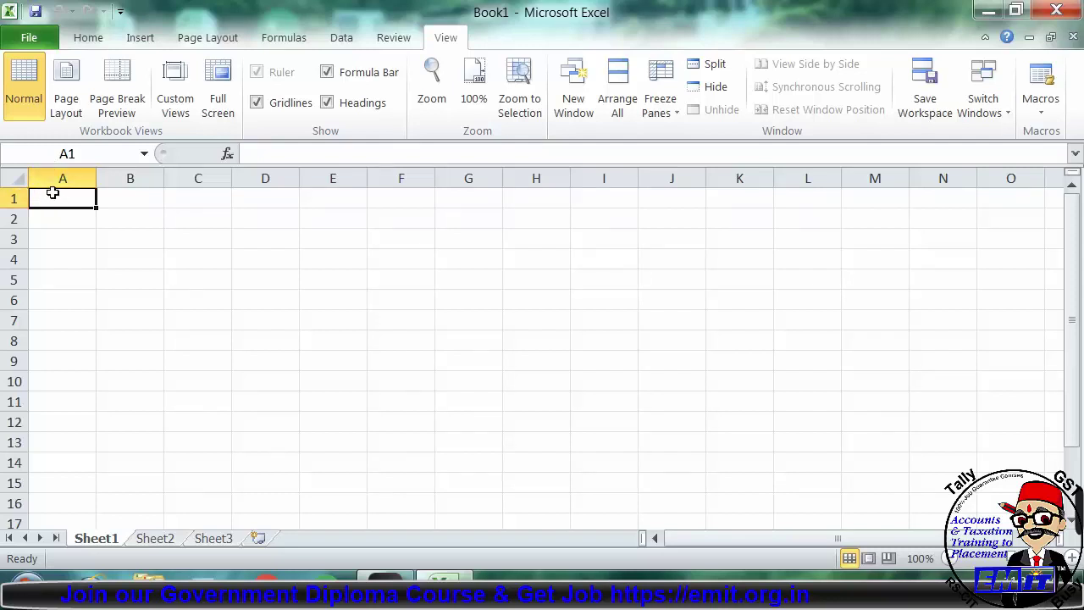
Select cells E7 and D5, and move the active cell one cell at a time in all four directions, ending at H8.
{"action": "left_click", "coordinate": [331, 312]}
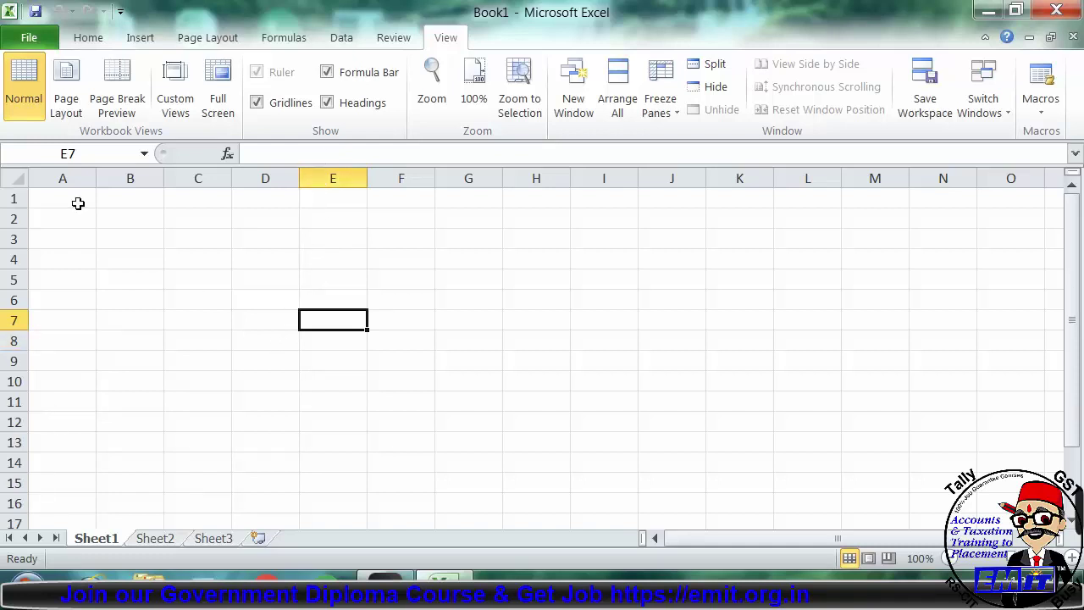
{"action": "left_click", "coordinate": [282, 278]}
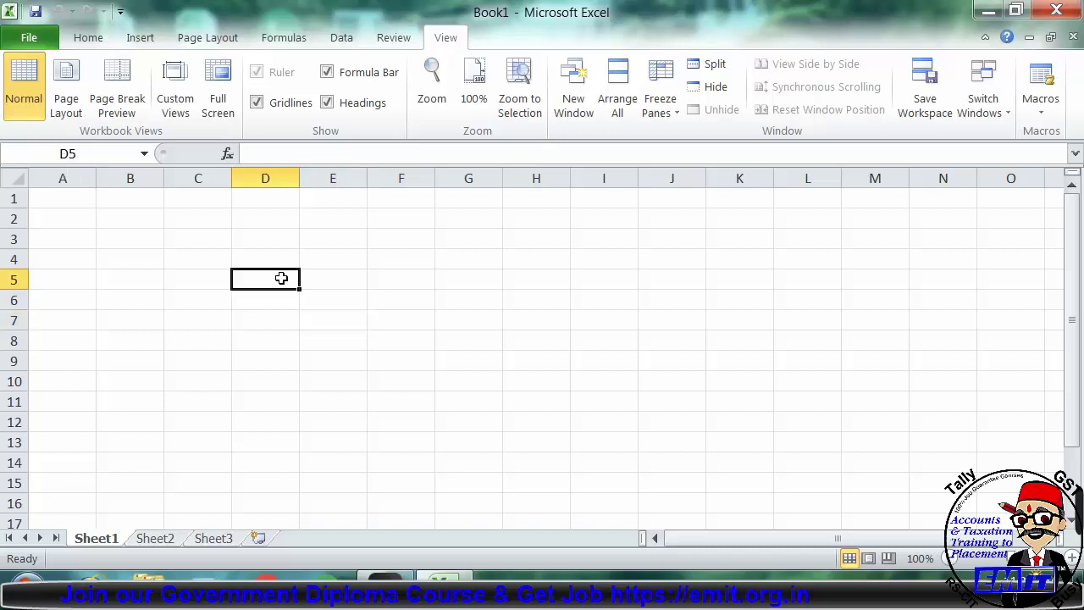
{"action": "key", "text": "Up"}
{"action": "key", "text": "Right"}
{"action": "key", "text": "Down"}
{"action": "key", "text": "Left"}
{"action": "key", "text": "Up"}
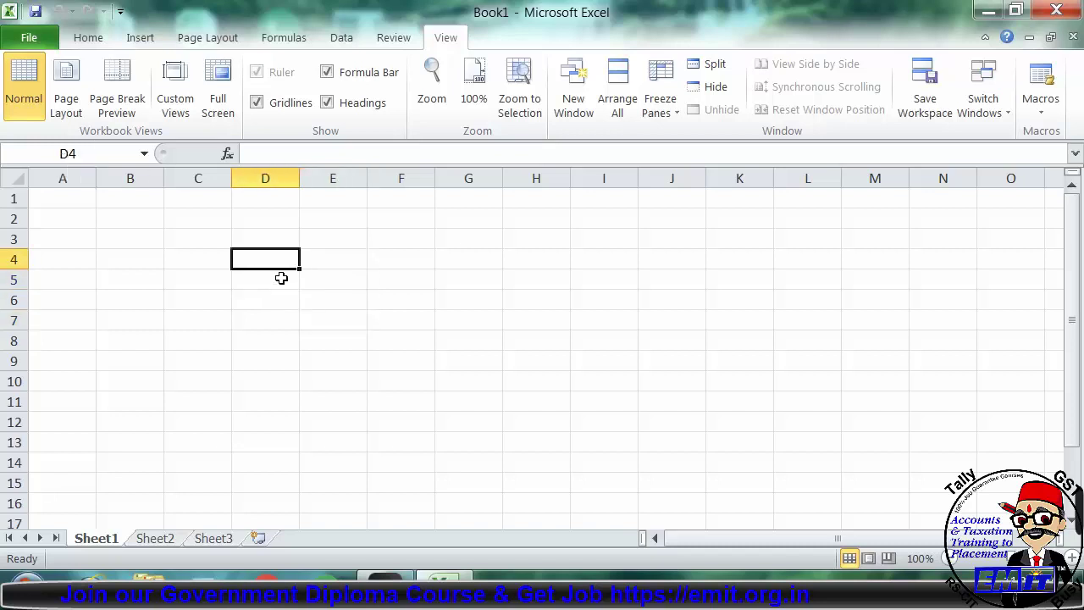
{"action": "key", "text": "Up"}
{"action": "key", "text": "Right"}
{"action": "key", "text": "Down"}
{"action": "key", "text": "Down"}
{"action": "key", "text": "Down"}
{"action": "key", "text": "Down"}
{"action": "key", "text": "Down"}
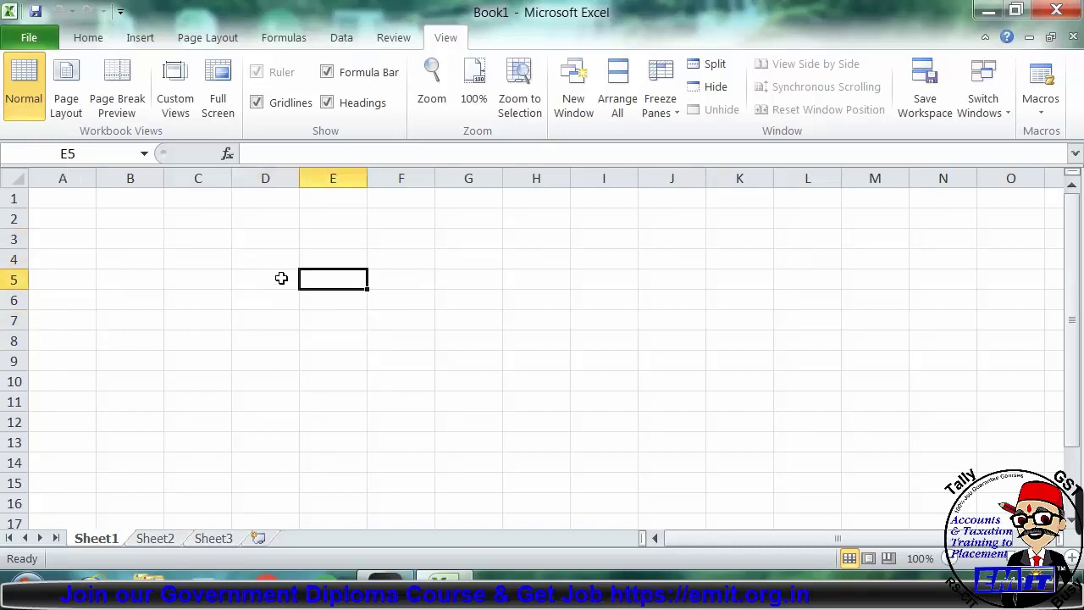
{"action": "key", "text": "Right"}
{"action": "key", "text": "Right"}
{"action": "key", "text": "Right"}
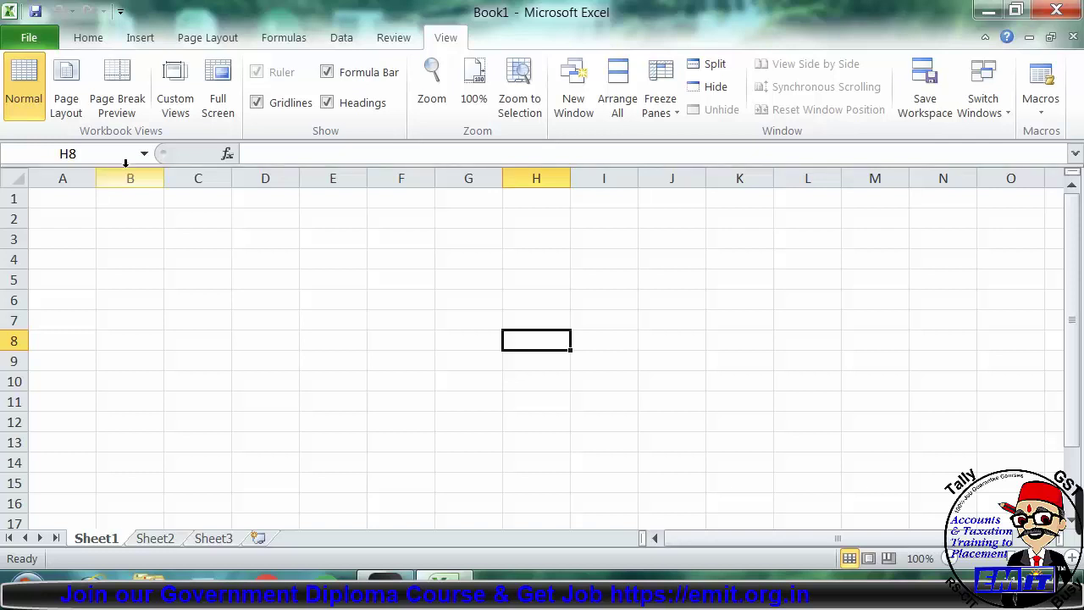
Select cells C3, F4 and I6 individually, and jump directly to cell H20 by its cell reference.
{"action": "left_click", "coordinate": [191, 237]}
{"action": "left_click", "coordinate": [420, 260]}
{"action": "left_click", "coordinate": [600, 297]}
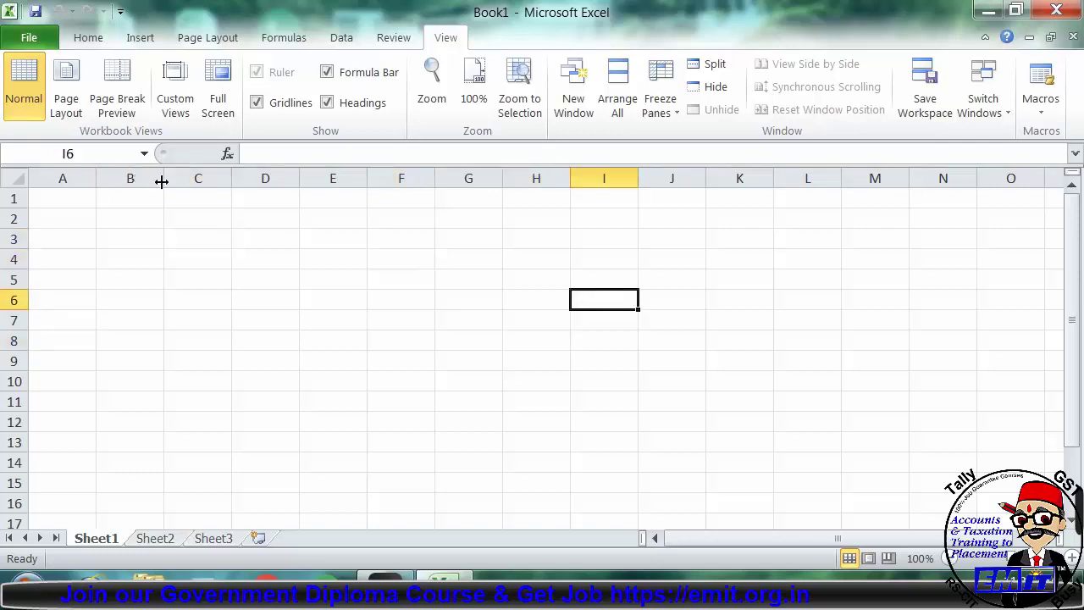
{"action": "left_click", "coordinate": [93, 153]}
{"action": "type", "text": "h20"}
{"action": "key", "text": "Return"}
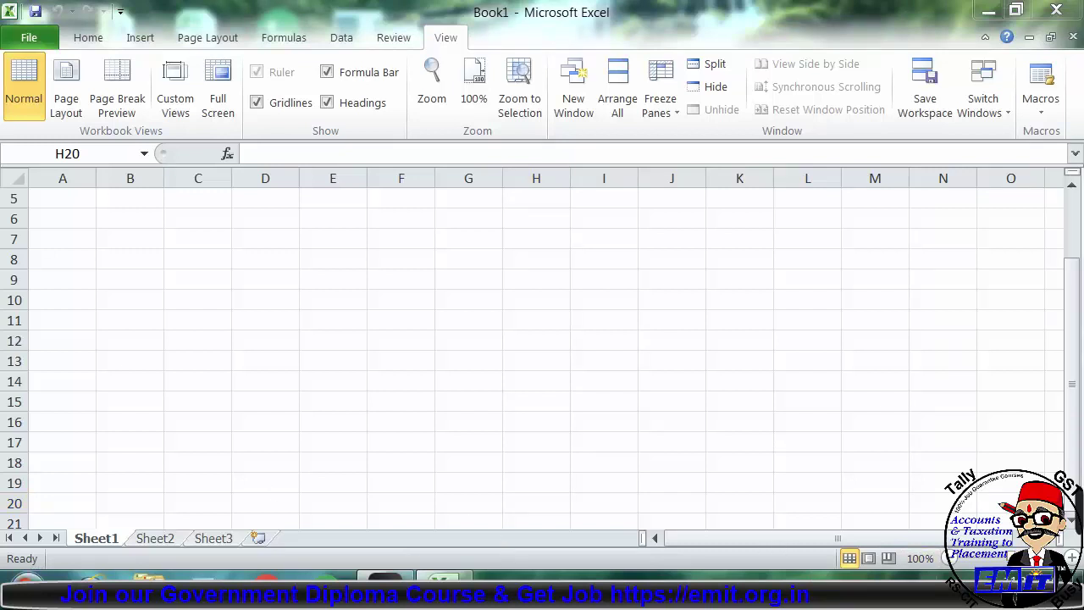
Select cell A5 and move up one row at a time to A1.
{"action": "left_click", "coordinate": [51, 207]}
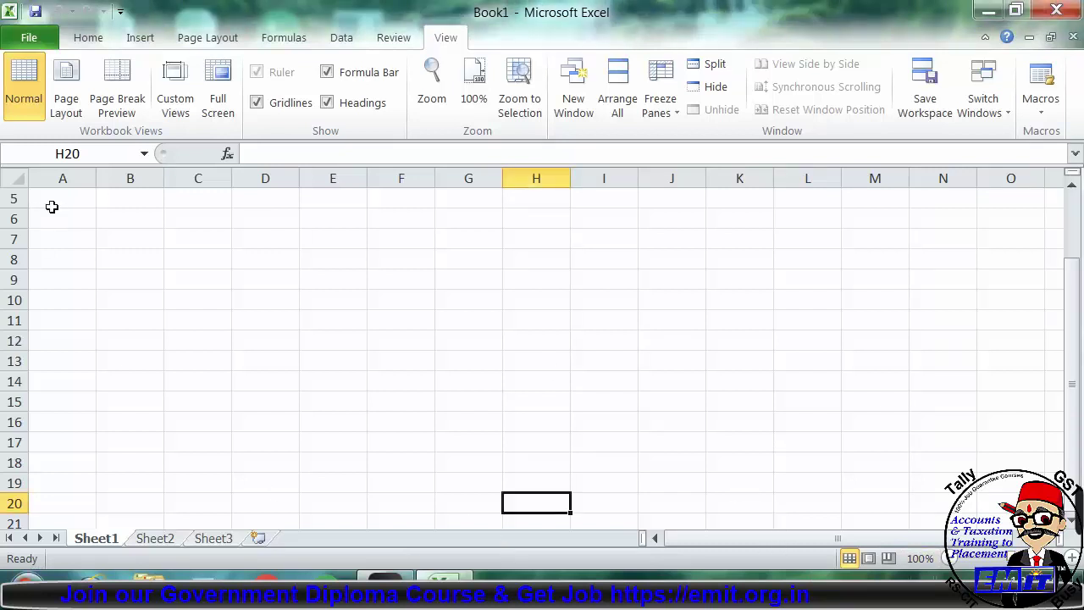
{"action": "left_click", "coordinate": [52, 206]}
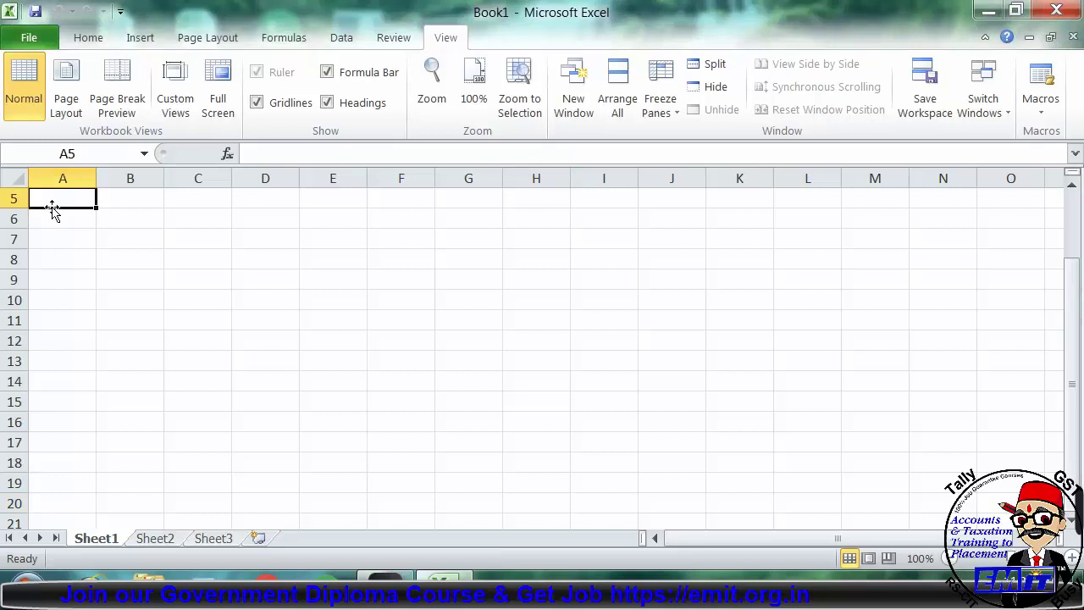
{"action": "key", "text": "Up"}
{"action": "key", "text": "Up"}
{"action": "key", "text": "Up"}
{"action": "key", "text": "Up"}
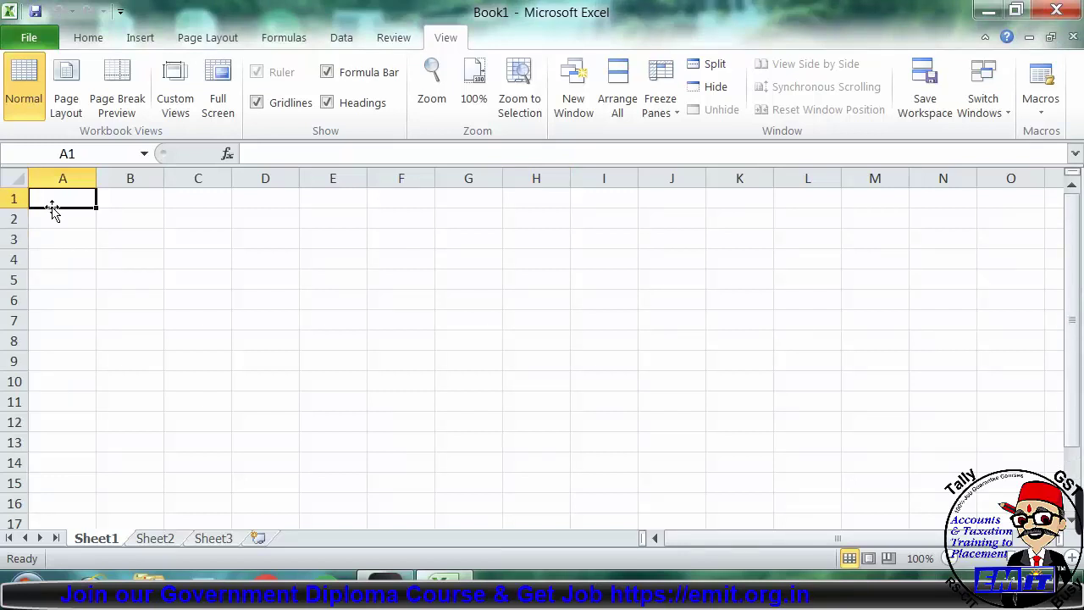
Display the Home commands and zoom Sheet1 in to 200%.
{"action": "left_click", "coordinate": [88, 37]}
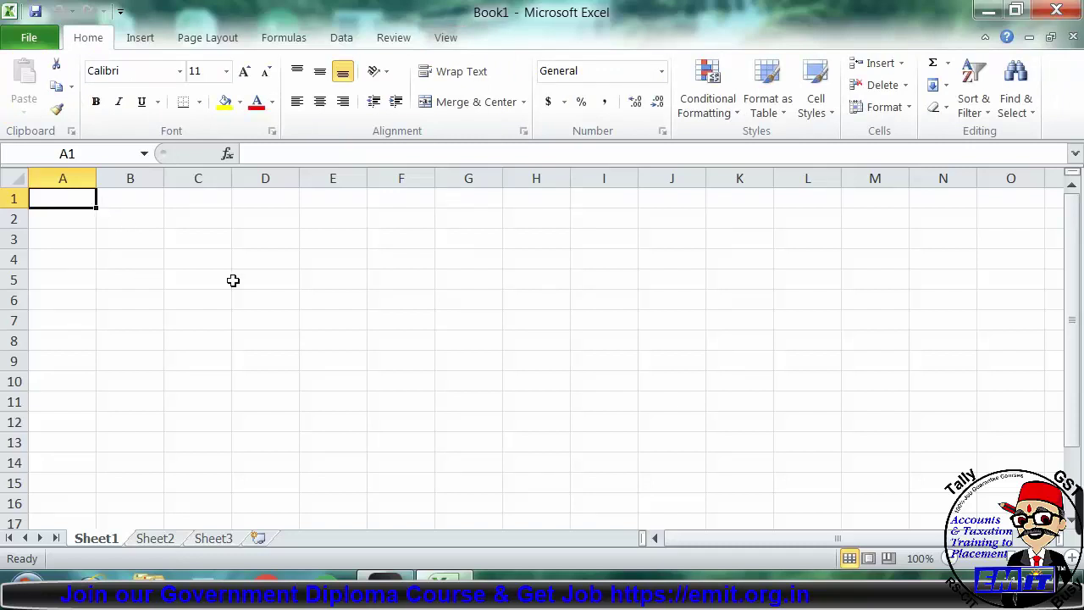
{"action": "left_click", "coordinate": [1072, 557]}
{"action": "left_click", "coordinate": [1071, 558]}
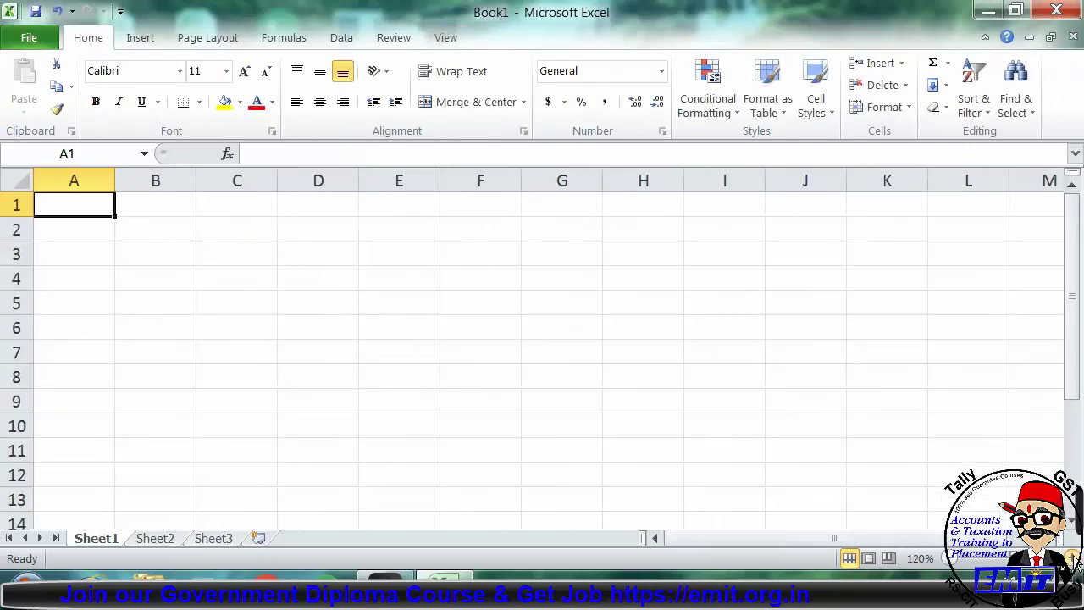
{"action": "left_click", "coordinate": [1072, 557]}
{"action": "left_click", "coordinate": [1071, 558]}
{"action": "left_click", "coordinate": [1072, 558]}
{"action": "left_click", "coordinate": [1072, 558]}
{"action": "left_click", "coordinate": [1072, 558]}
{"action": "left_click", "coordinate": [1072, 558]}
{"action": "left_click", "coordinate": [1072, 558]}
{"action": "left_click", "coordinate": [1072, 558]}
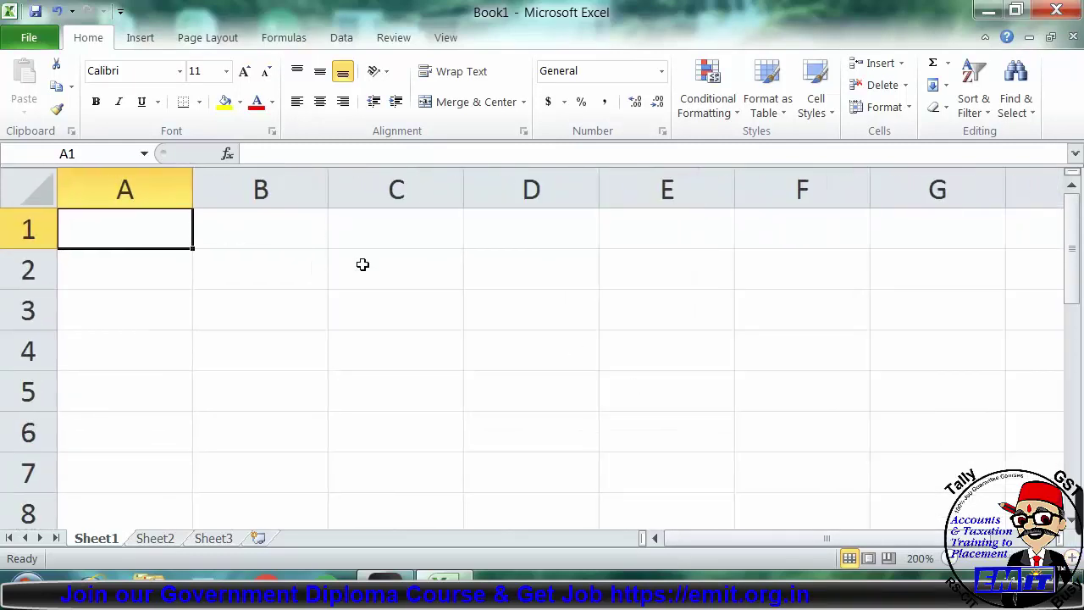
Enter the number 108 in cell A1 and a short lowercase first name as text in A2.
{"action": "type", "text": "108"}
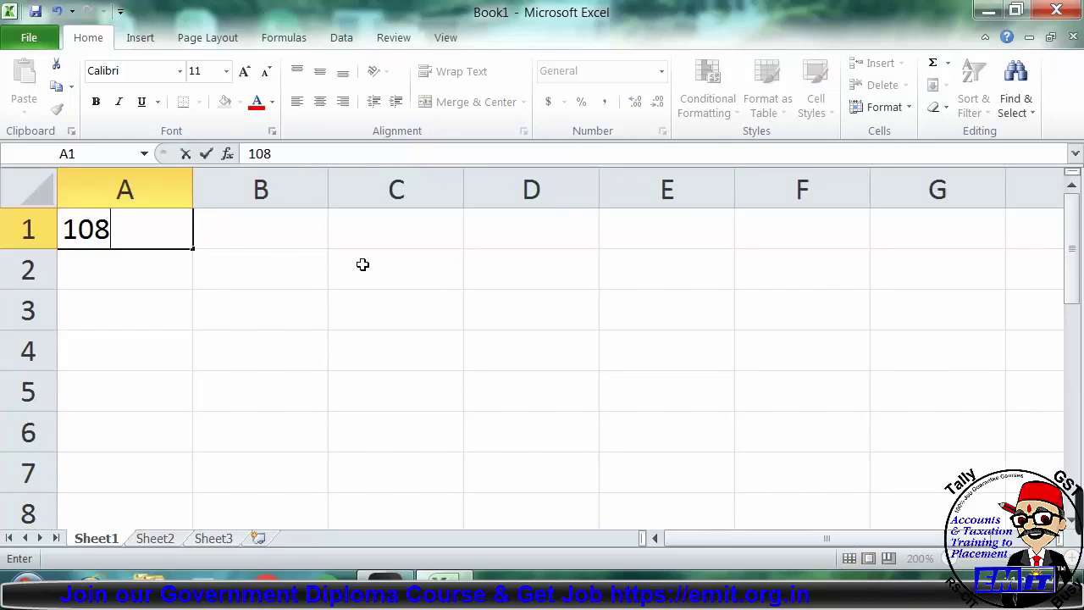
{"action": "key", "text": "Return"}
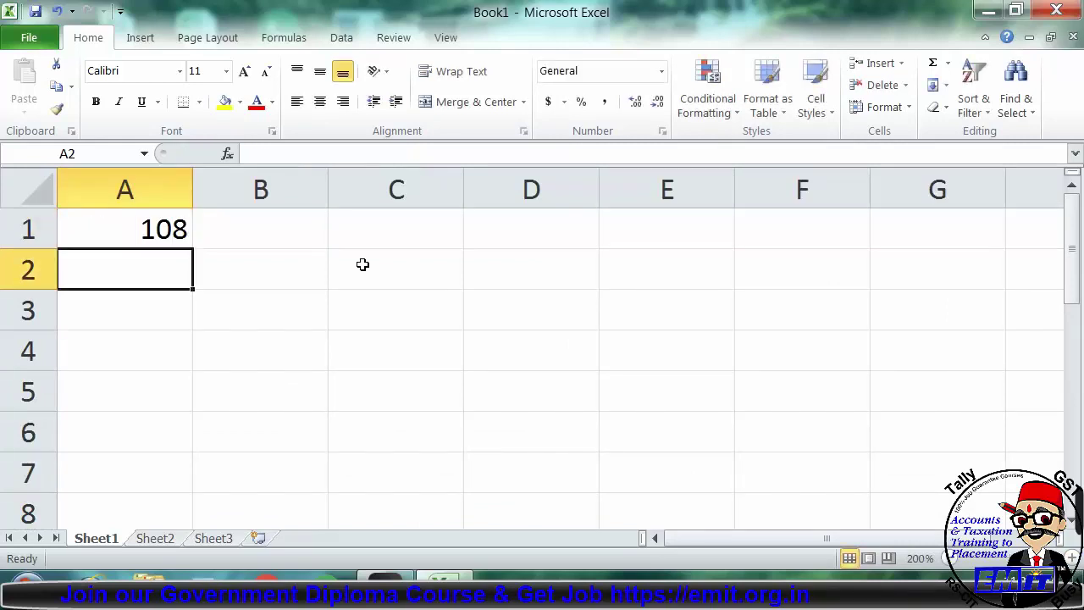
{"action": "type", "text": "ram"}
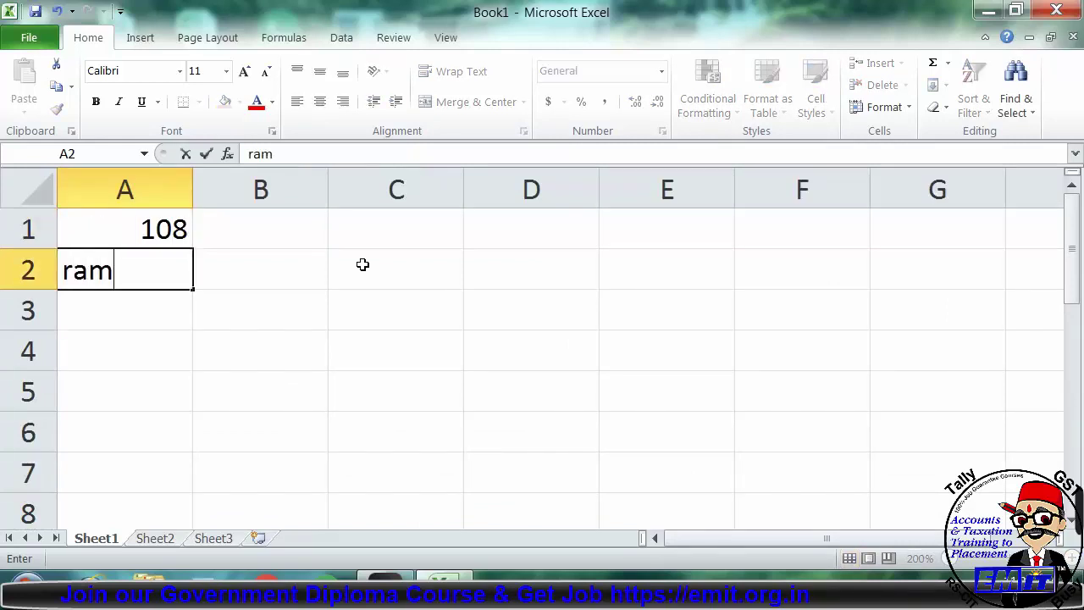
{"action": "key", "text": "Return"}
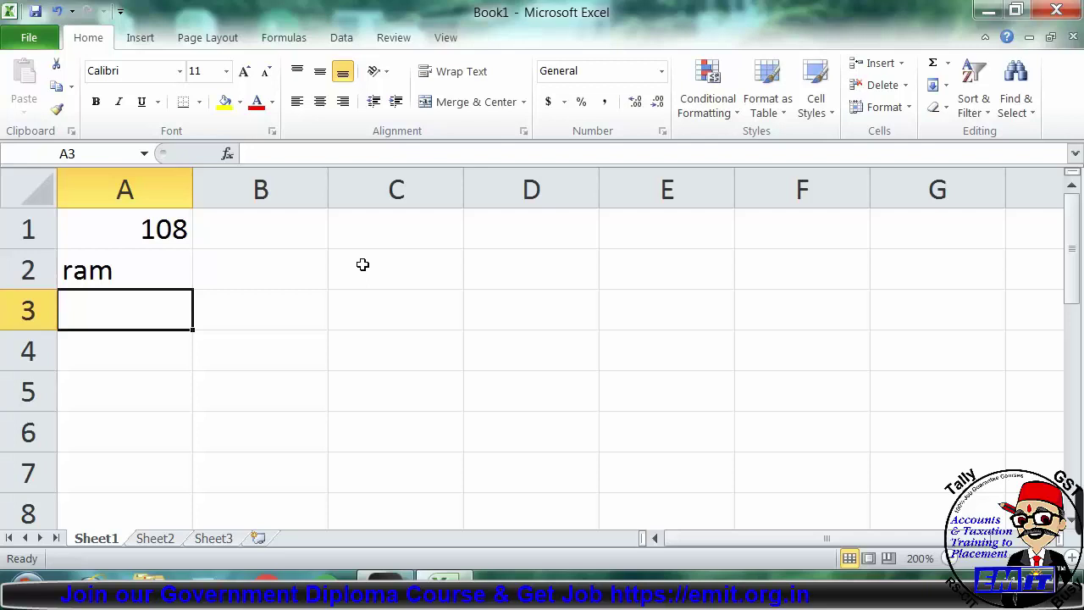
Compare the alignment of the text in A2 with the number in A1, and select cell B5.
{"action": "left_click", "coordinate": [162, 269]}
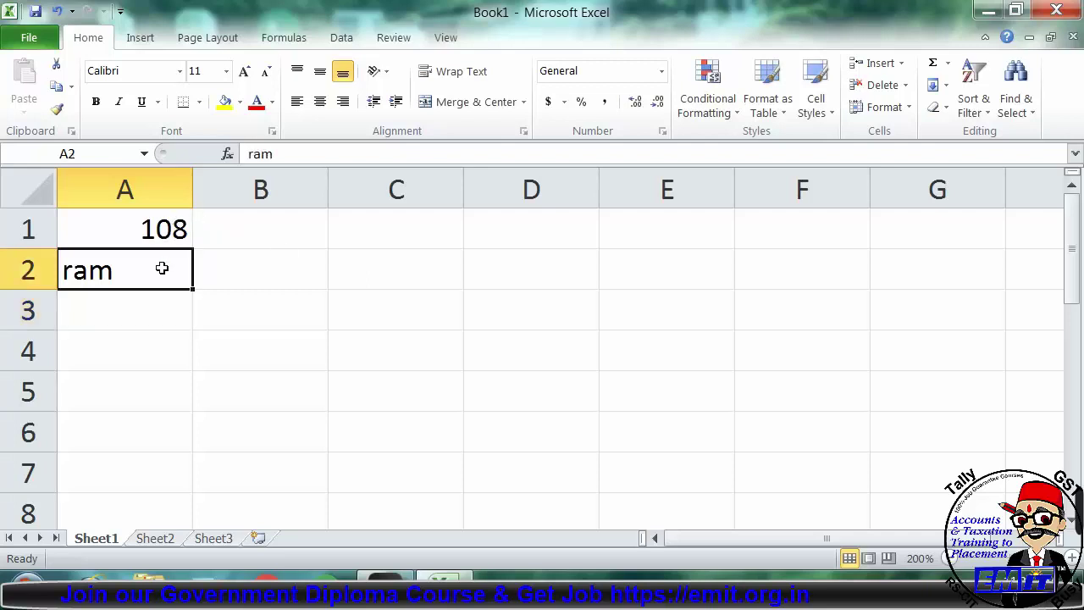
{"action": "left_click", "coordinate": [166, 231]}
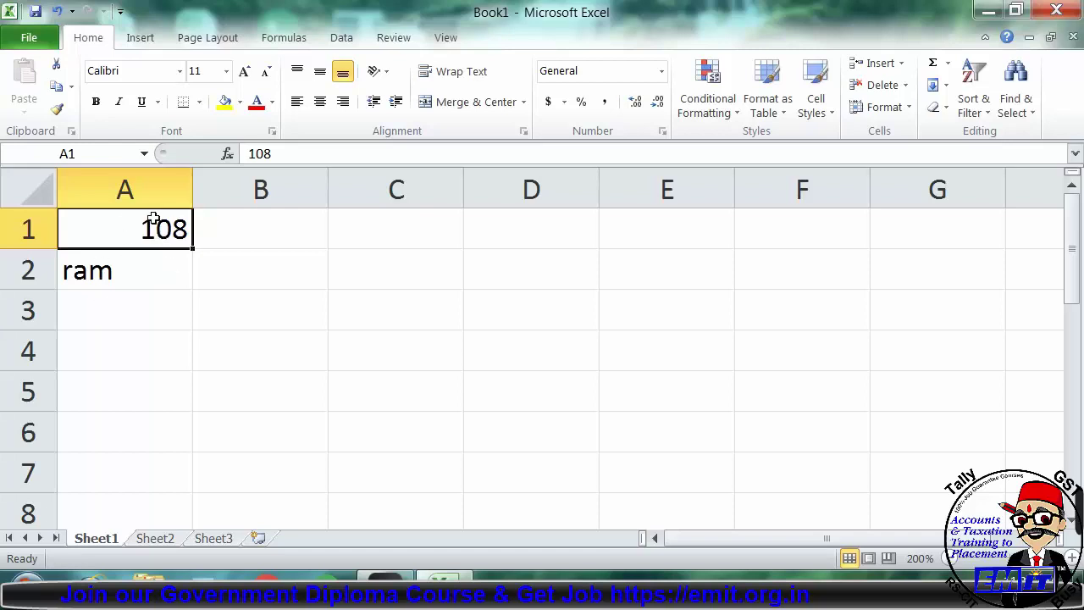
{"action": "left_click", "coordinate": [259, 373]}
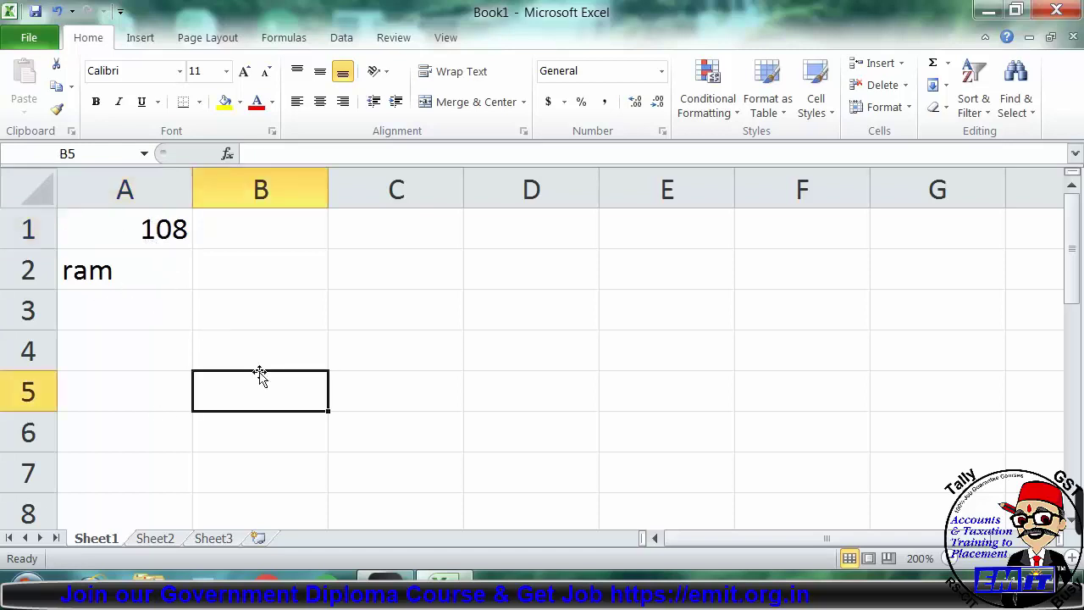
Clear the contents of range A1:E7 and select cell A1.
{"action": "left_click", "coordinate": [153, 241]}
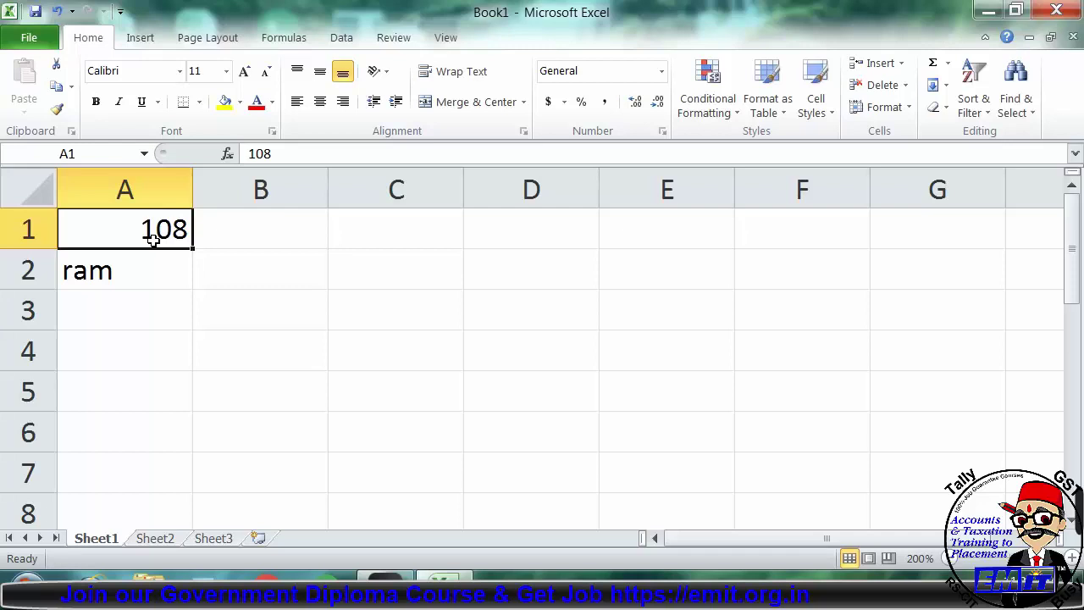
{"action": "key", "text": "shift+Down"}
{"action": "left_click", "coordinate": [286, 266]}
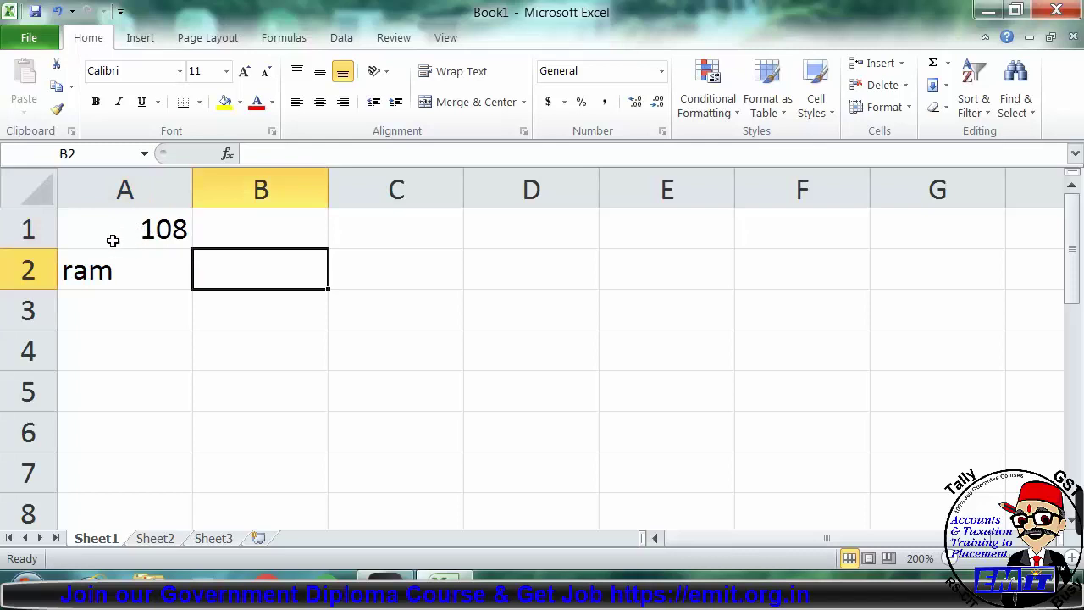
{"action": "left_click_drag", "start_coordinate": [113, 233], "coordinate": [726, 473]}
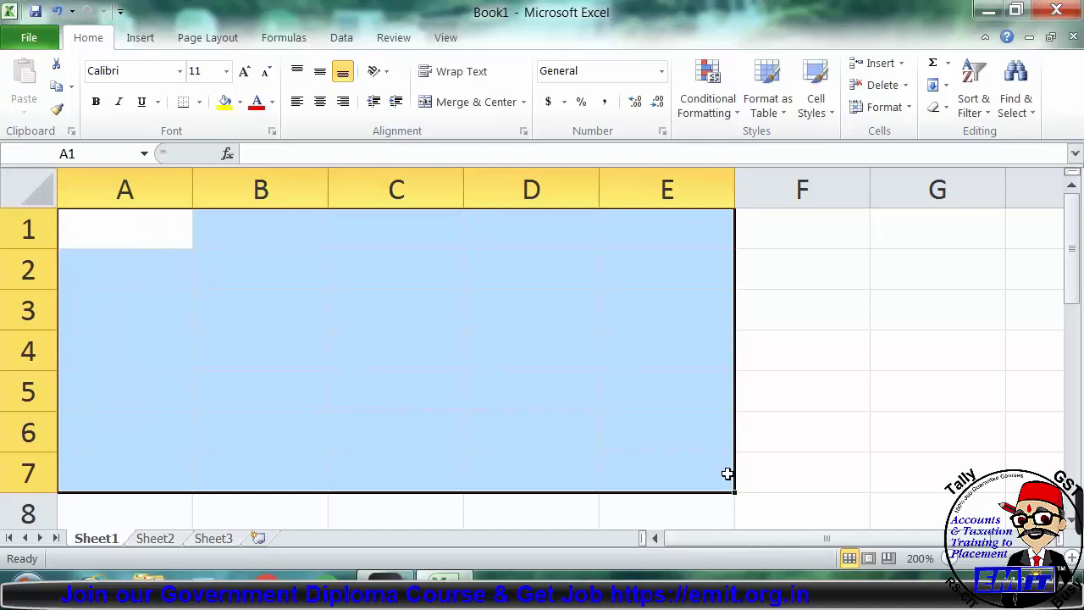
{"action": "left_click", "coordinate": [102, 220]}
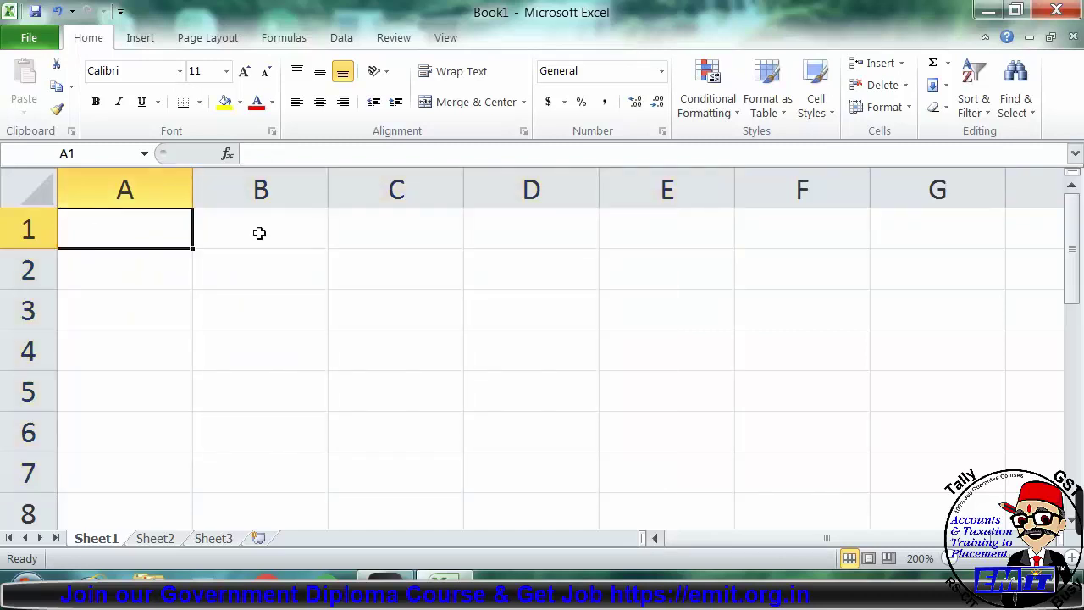
Enter the column headings ST NAME, ADDRESS and ACCT in cells A1 to C1.
{"action": "type", "text": "ST NAME"}
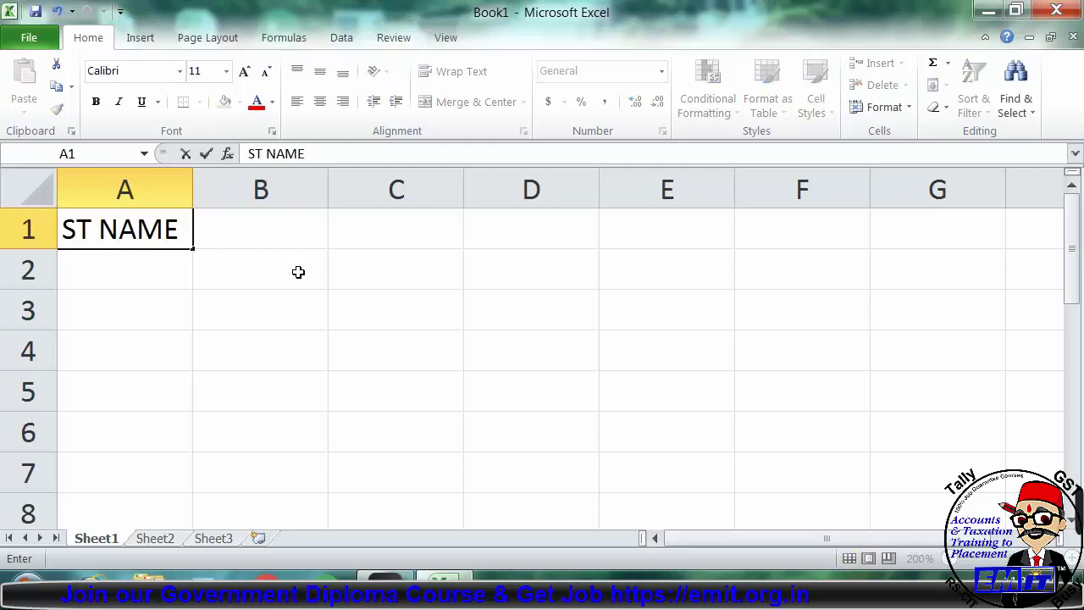
{"action": "key", "text": "Tab"}
{"action": "type", "text": "ADDRESS"}
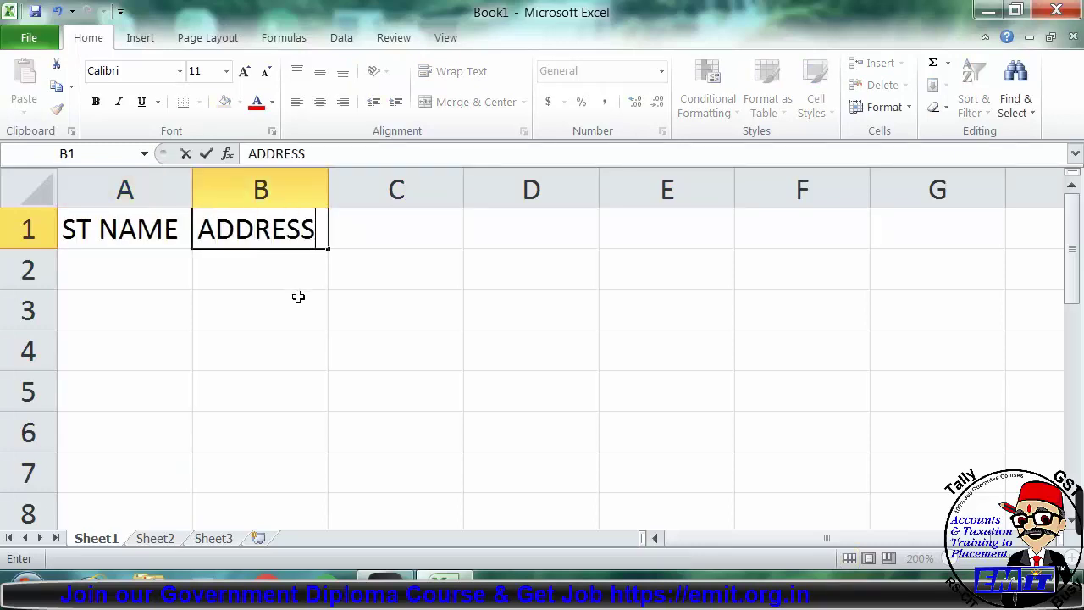
{"action": "key", "text": "Tab"}
{"action": "type", "text": "ACCT"}
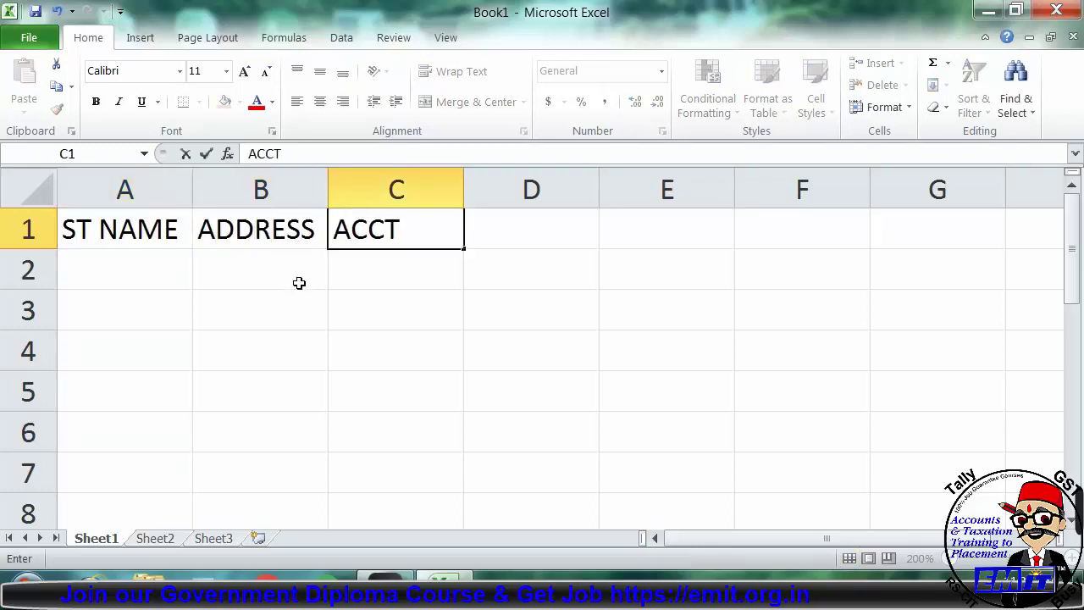
Complete the heading row with TAX in D1 and TOTAL in E1.
{"action": "key", "text": "Tab"}
{"action": "type", "text": "TA"}
{"action": "left_click", "coordinate": [298, 287]}
{"action": "type", "text": "X"}
{"action": "key", "text": "BackSpace"}
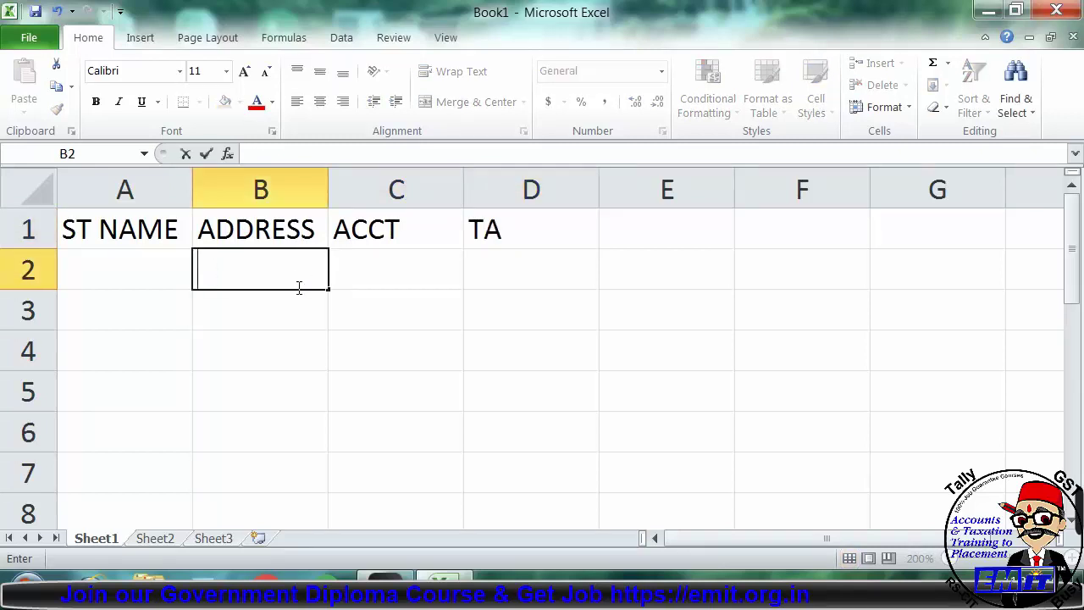
{"action": "left_click", "coordinate": [536, 232]}
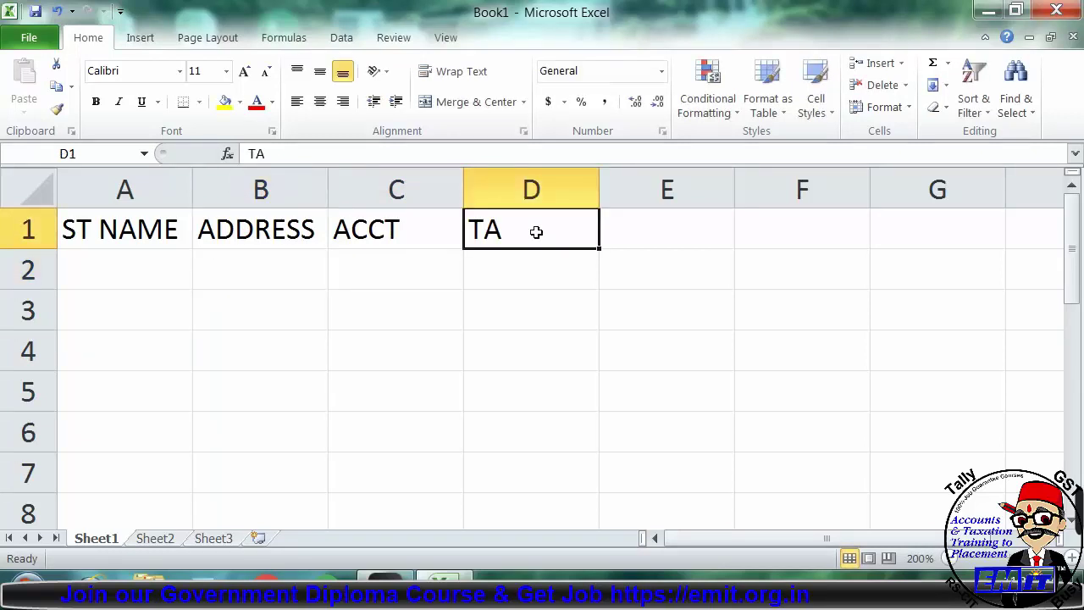
{"action": "double_click", "coordinate": [536, 232]}
{"action": "type", "text": "X"}
{"action": "key", "text": "Tab"}
{"action": "type", "text": "TO"}
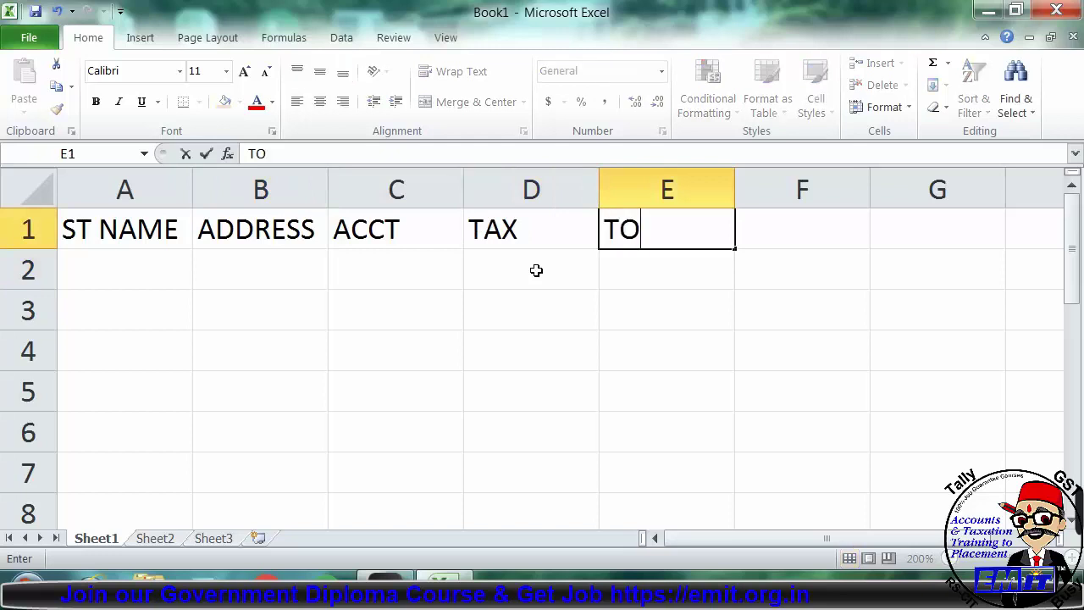
{"action": "type", "text": "TAL"}
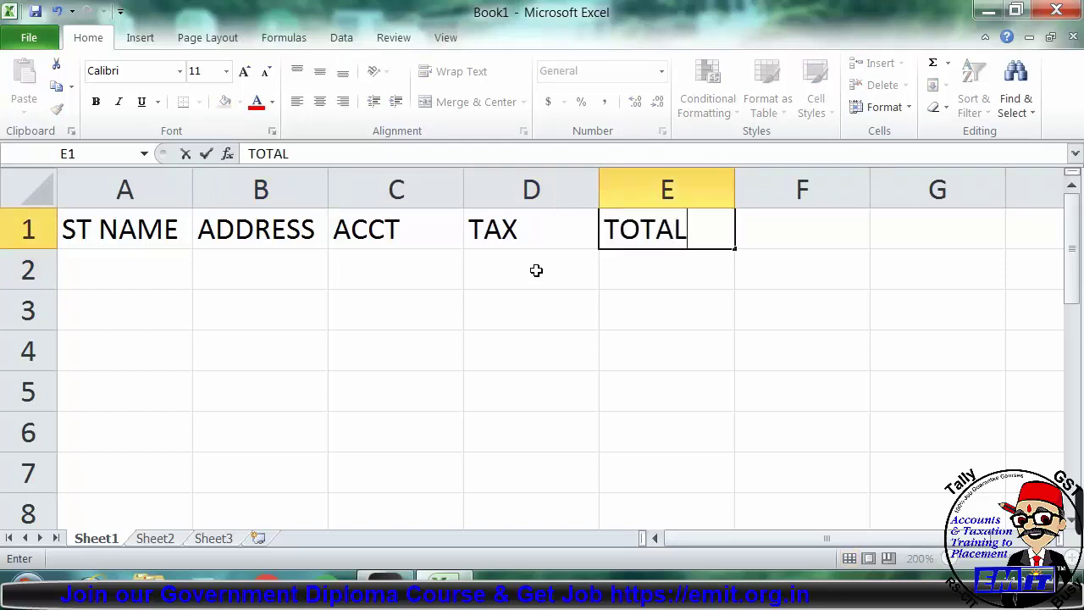
{"action": "key", "text": "Tab"}
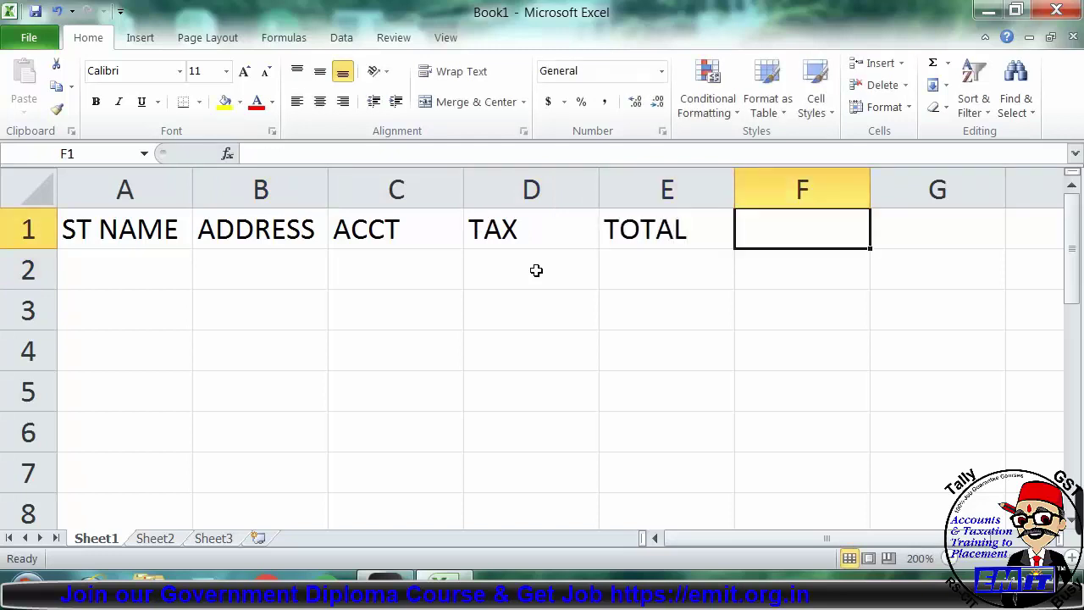
Enter three uppercase student first names in cells A2 to A4, one per row.
{"action": "left_click", "coordinate": [107, 280]}
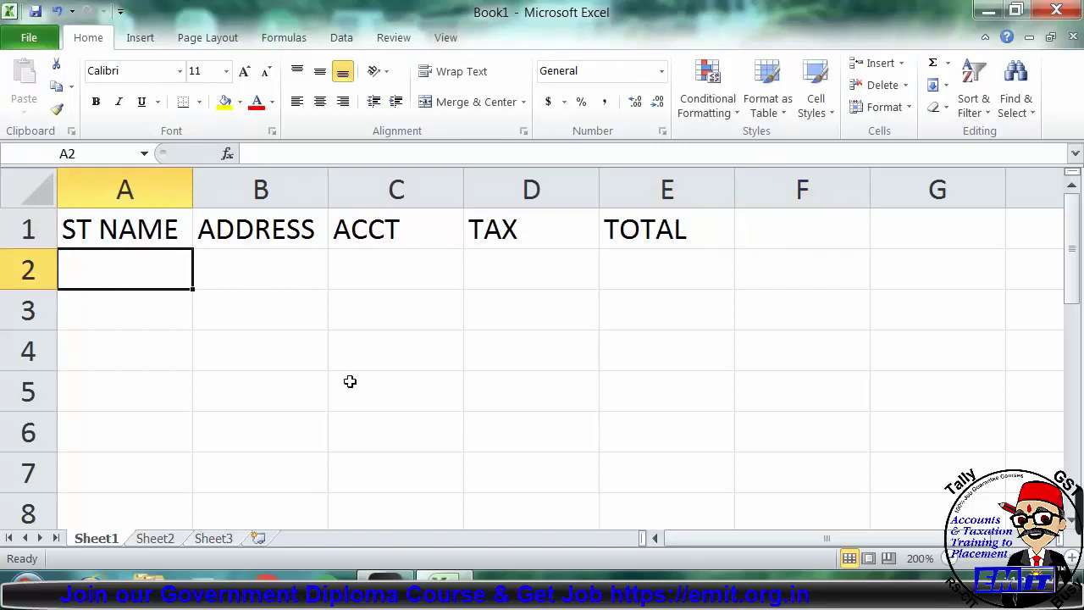
{"action": "type", "text": "RAM"}
{"action": "key", "text": "Return"}
{"action": "type", "text": "SHY"}
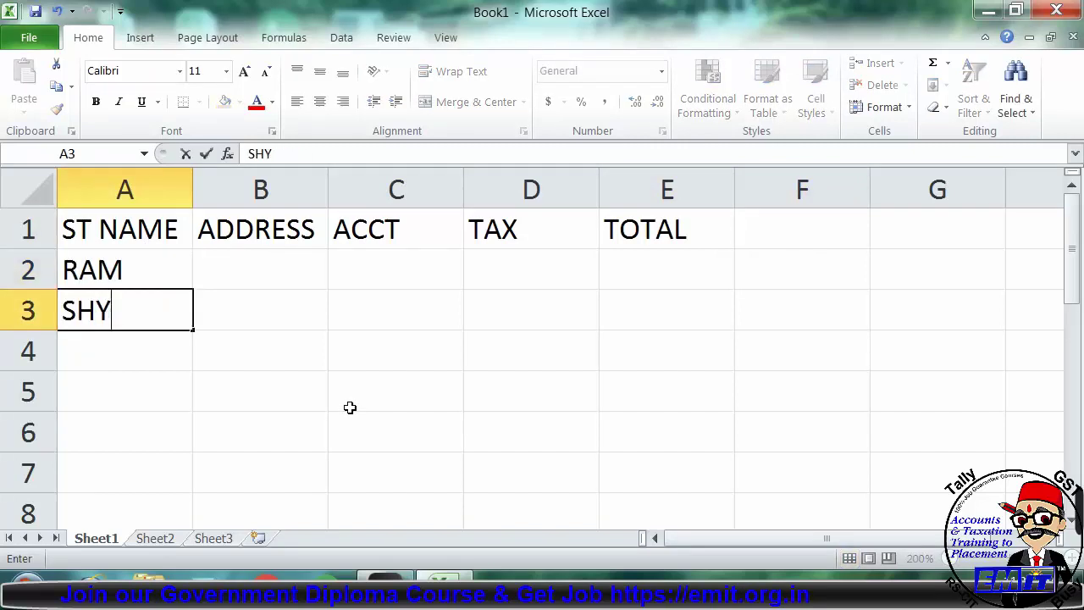
{"action": "type", "text": "AM"}
{"action": "key", "text": "Return"}
{"action": "type", "text": "RAVI"}
{"action": "key", "text": "Return"}
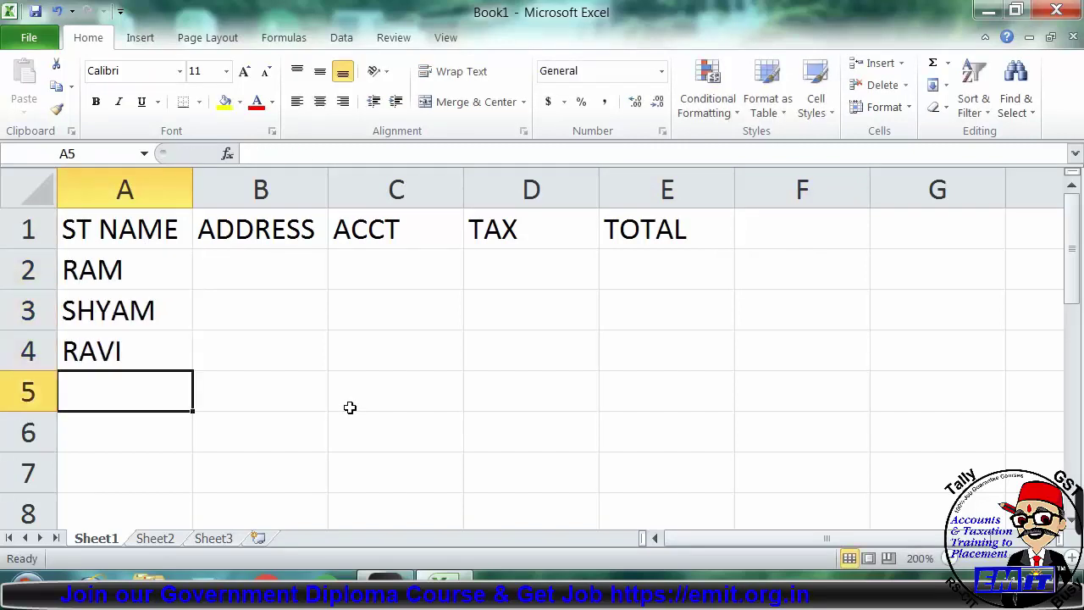
Continue the ST NAME list with three more uppercase first names in cells A5 to A7.
{"action": "type", "text": "KAVI"}
{"action": "key", "text": "Return"}
{"action": "type", "text": "DEV"}
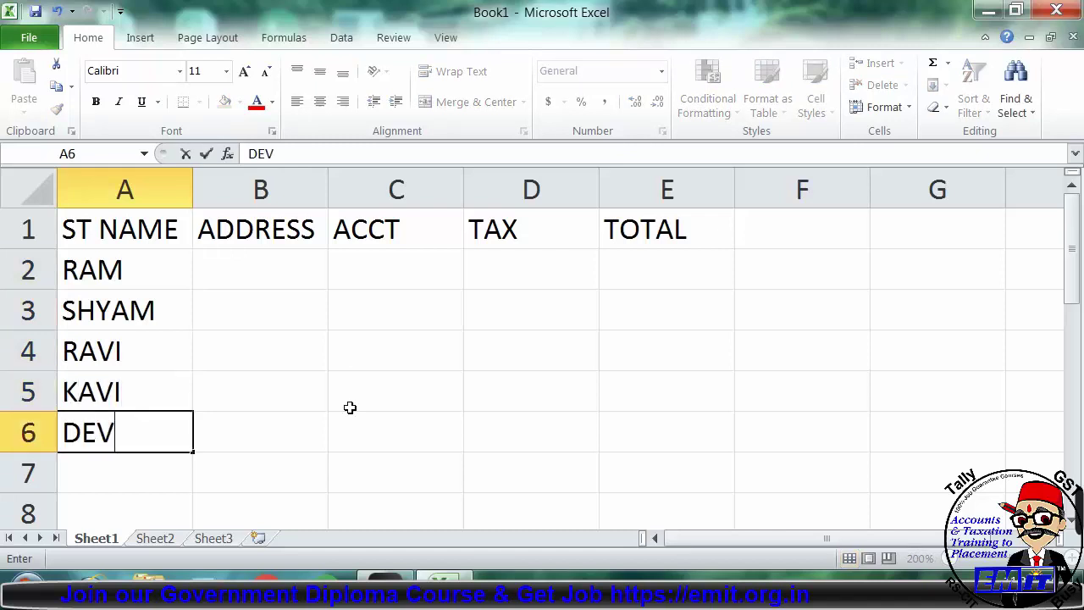
{"action": "type", "text": "I"}
{"action": "key", "text": "Return"}
{"action": "type", "text": "HARI"}
{"action": "key", "text": "Return"}
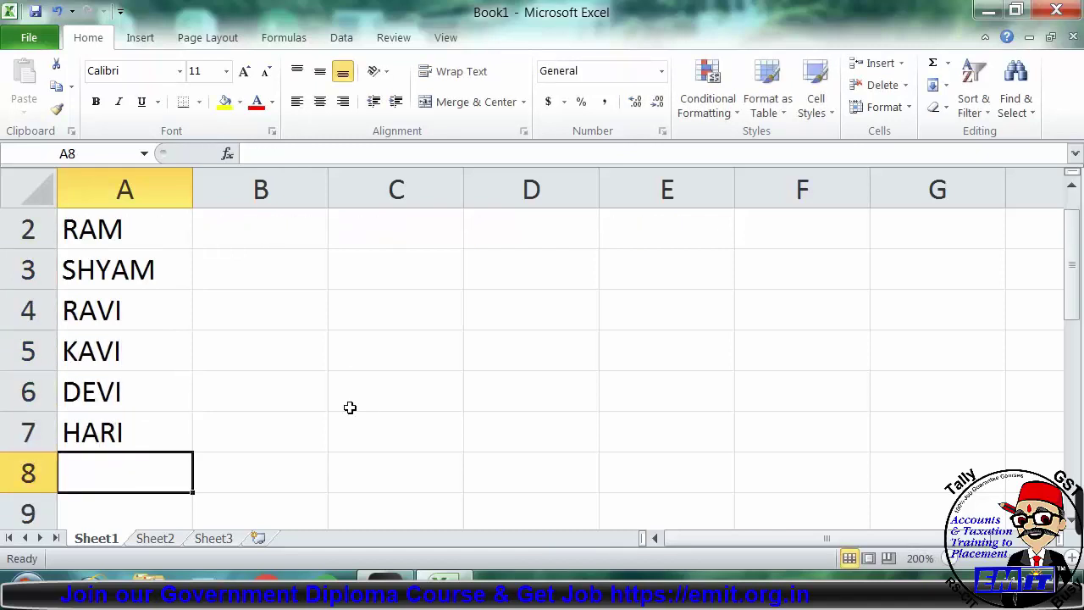
Enter one last uppercase first name in cell A8.
{"action": "type", "text": "A"}
{"action": "key", "text": "BackSpace"}
{"action": "type", "text": "ZHAI"}
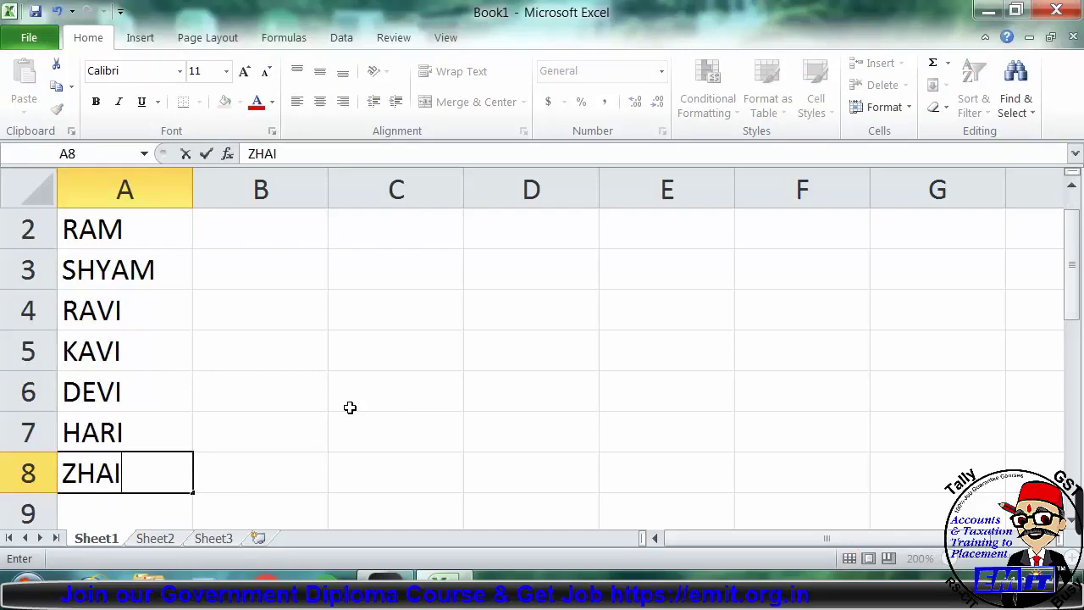
{"action": "key", "text": "BackSpace"}
{"action": "key", "text": "BackSpace"}
{"action": "key", "text": "BackSpace"}
{"action": "type", "text": "AHIR"}
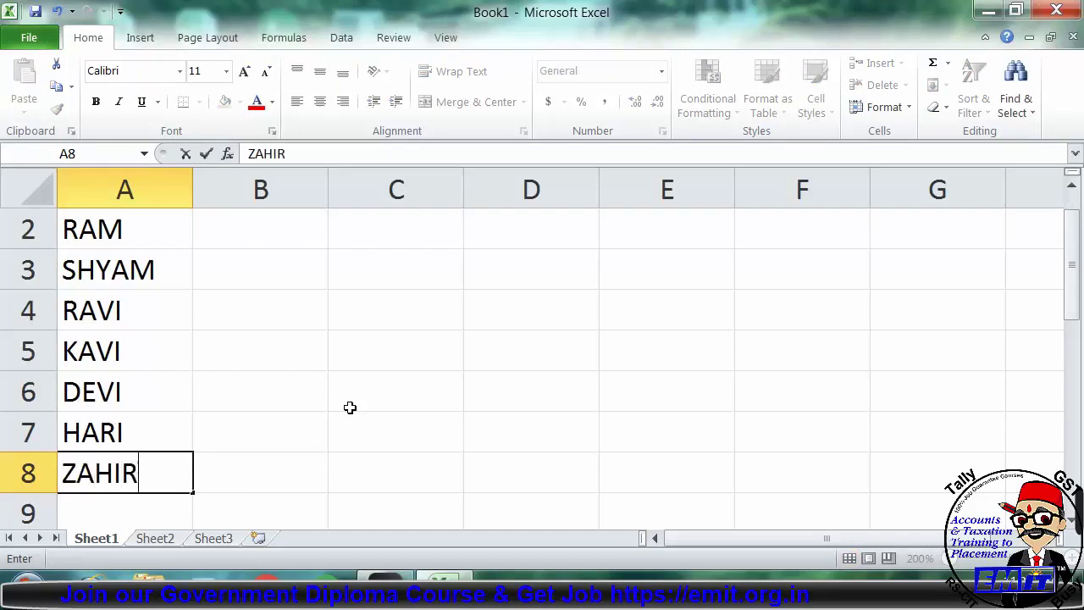
{"action": "key", "text": "Tab"}
Go up to cell B2 and enter ALWAR as the first student's address.
{"action": "key", "text": "Up"}
{"action": "key", "text": "Up"}
{"action": "key", "text": "Up"}
{"action": "key", "text": "Up"}
{"action": "key", "text": "Up"}
{"action": "key", "text": "Up"}
{"action": "key", "text": "Up"}
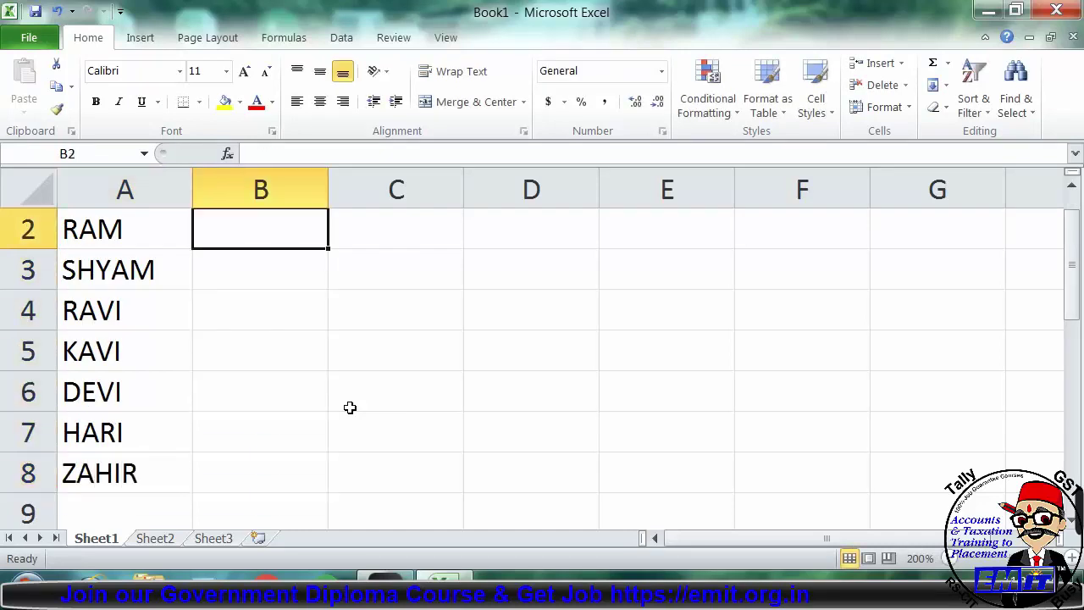
{"action": "key", "text": "Down"}
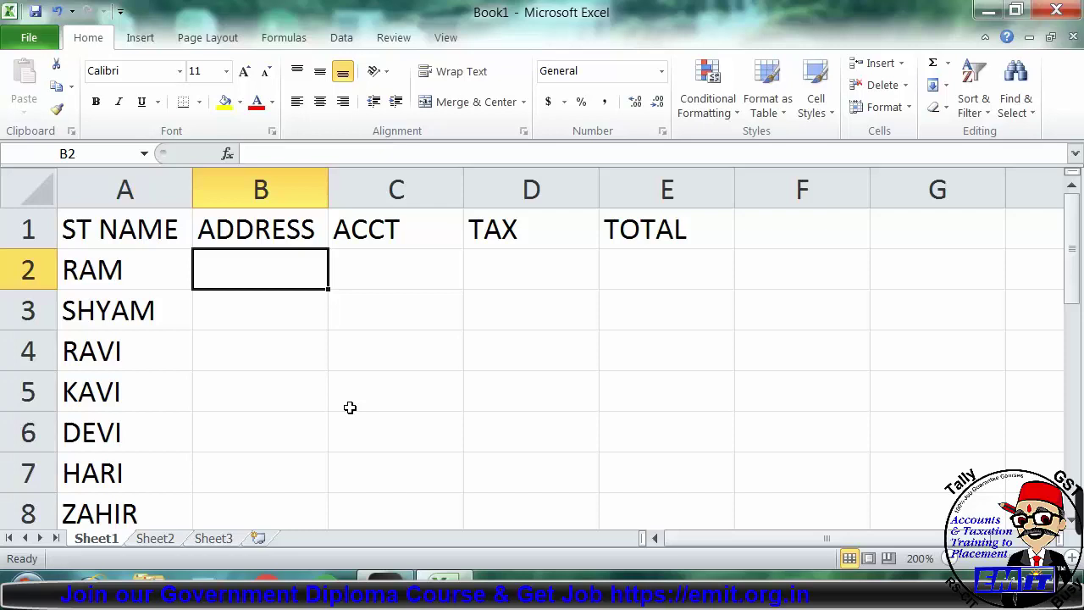
{"action": "type", "text": "A;"}
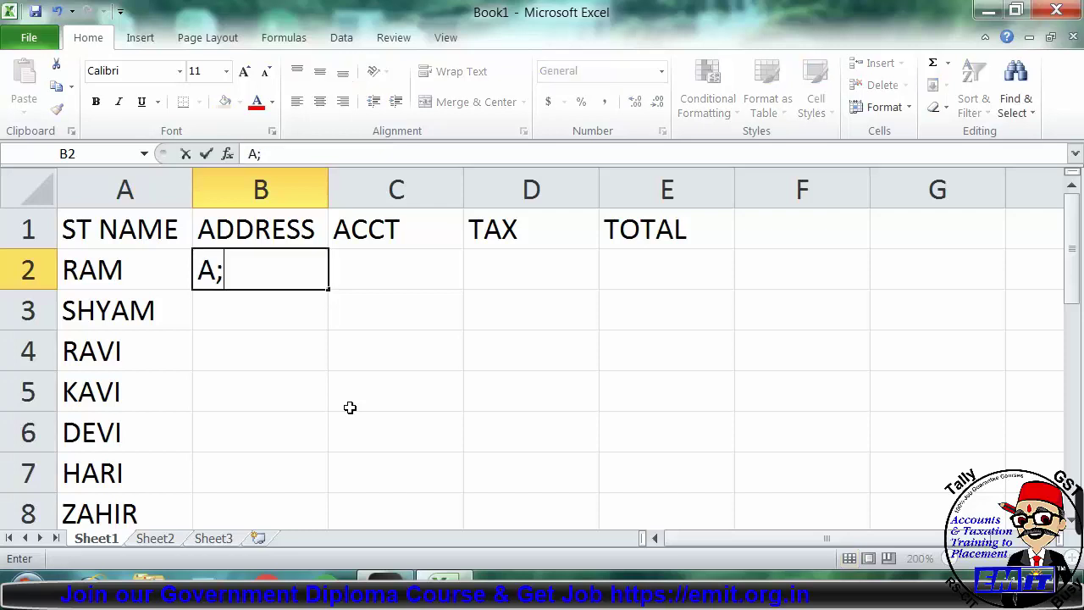
{"action": "key", "text": "BackSpace"}
{"action": "type", "text": "LWAR"}
{"action": "key", "text": "Return"}
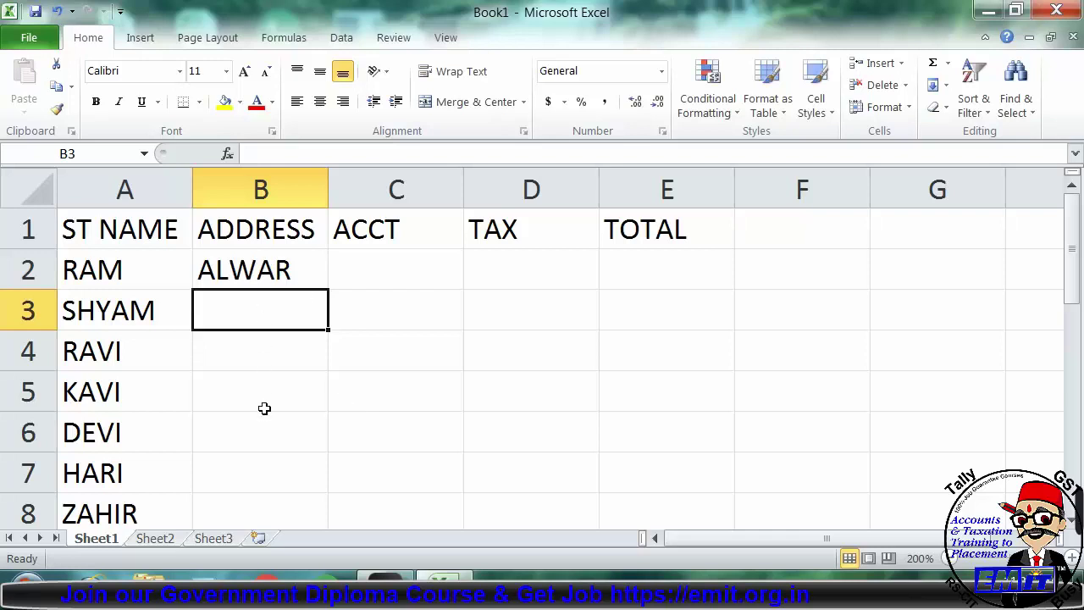
Fill B3 with ALWAR by starting the word and accepting the AutoComplete suggestion.
{"action": "type", "text": "A"}
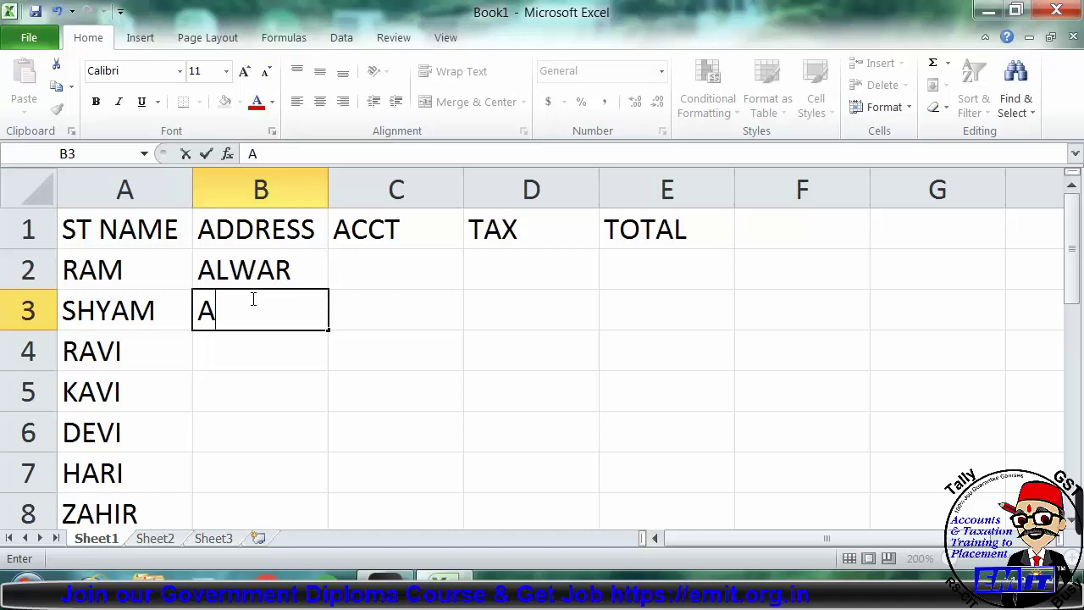
{"action": "type", "text": "L"}
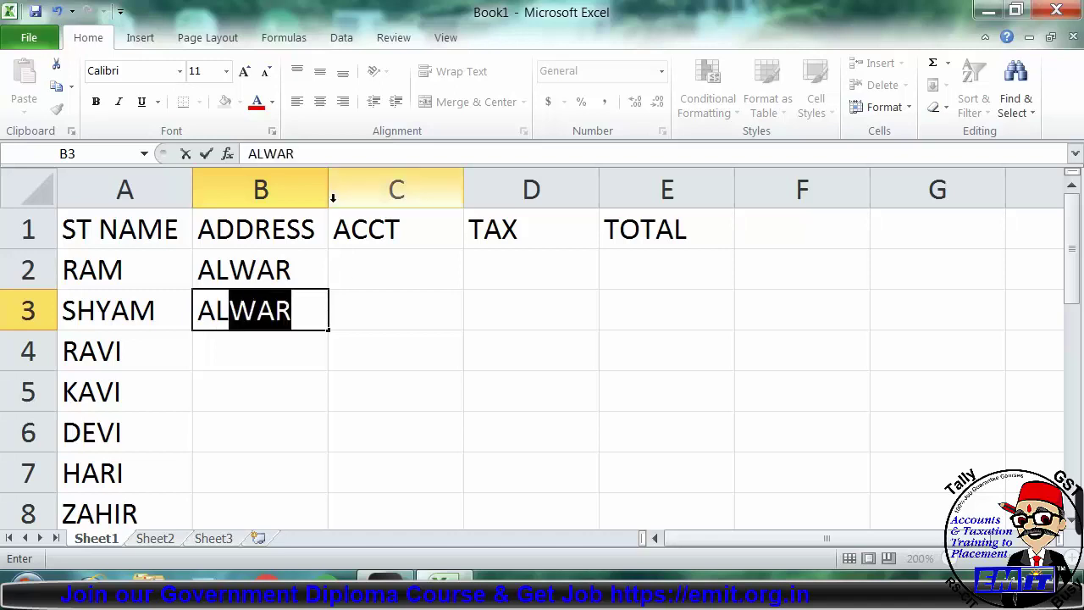
{"action": "key", "text": "Return"}
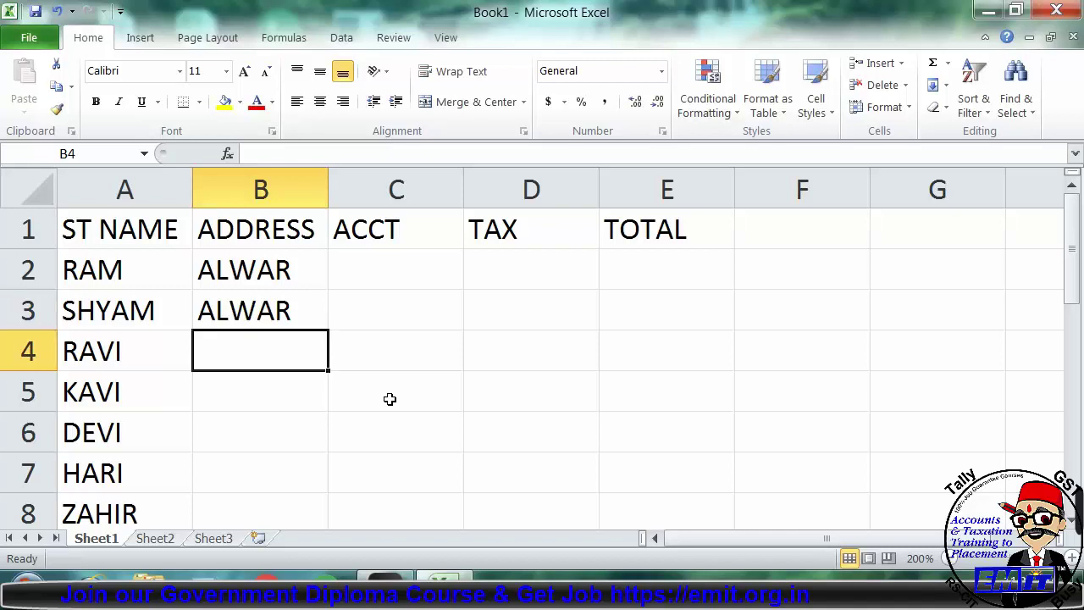
Copy the ALWAR entry from B2 into cells B4 to B8.
{"action": "left_click", "coordinate": [294, 286]}
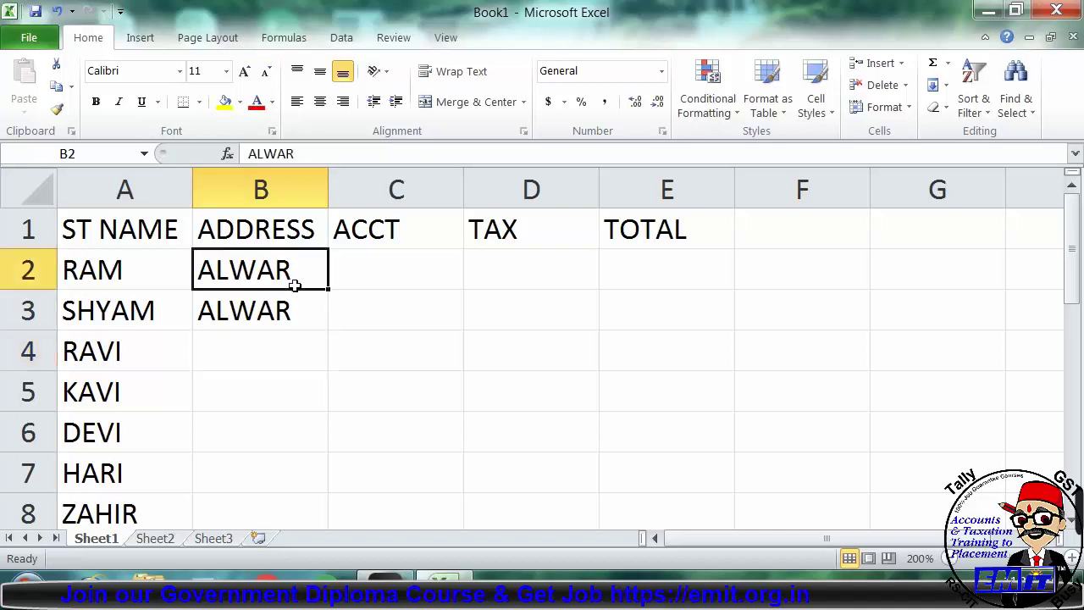
{"action": "key", "text": "ctrl+c"}
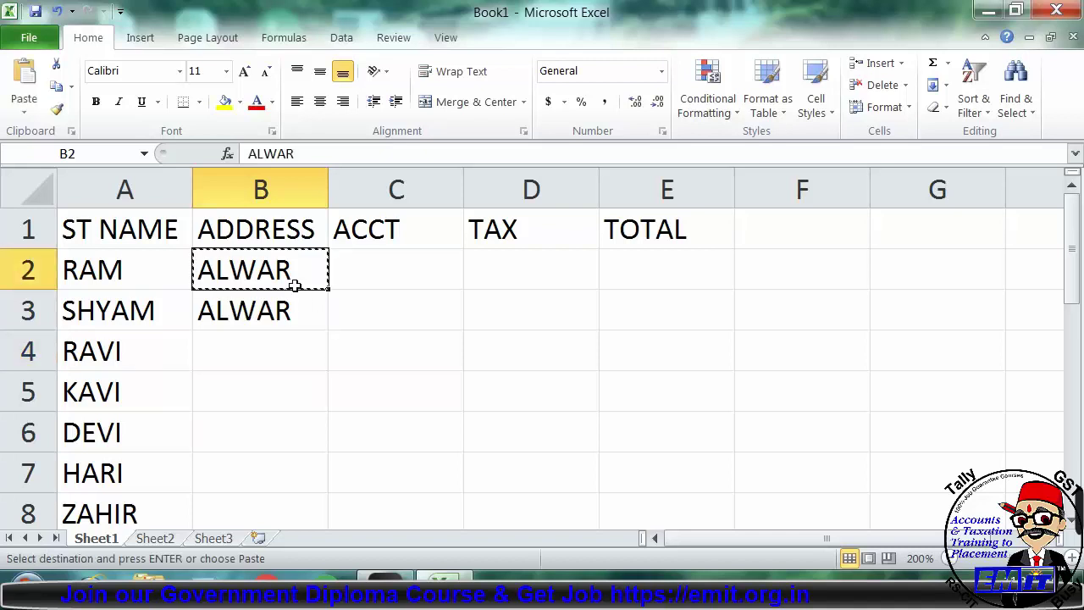
{"action": "left_click", "coordinate": [272, 352]}
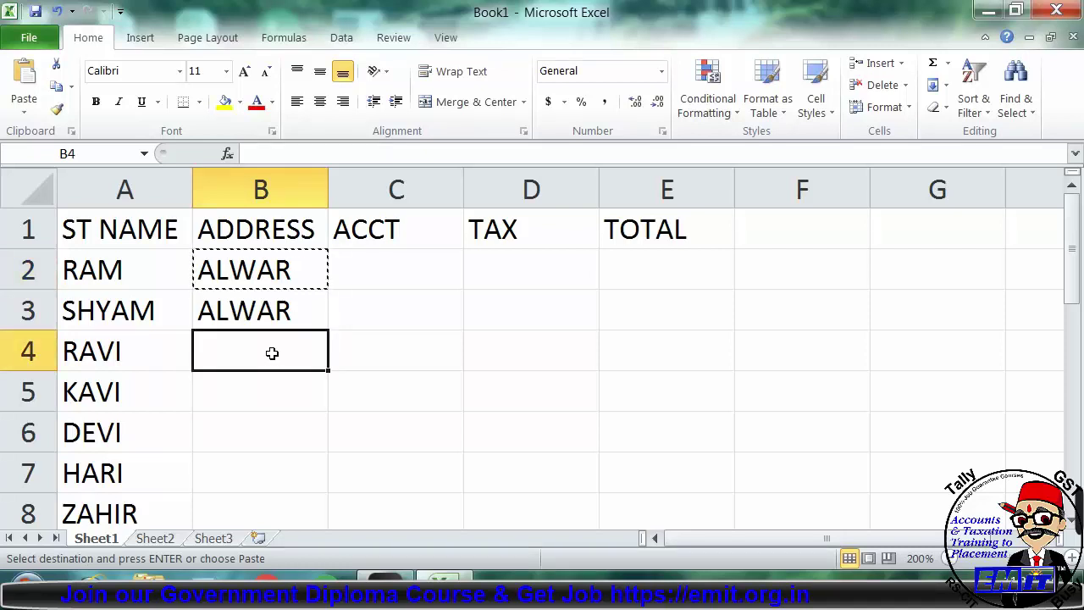
{"action": "left_click_drag", "start_coordinate": [272, 352], "coordinate": [257, 420]}
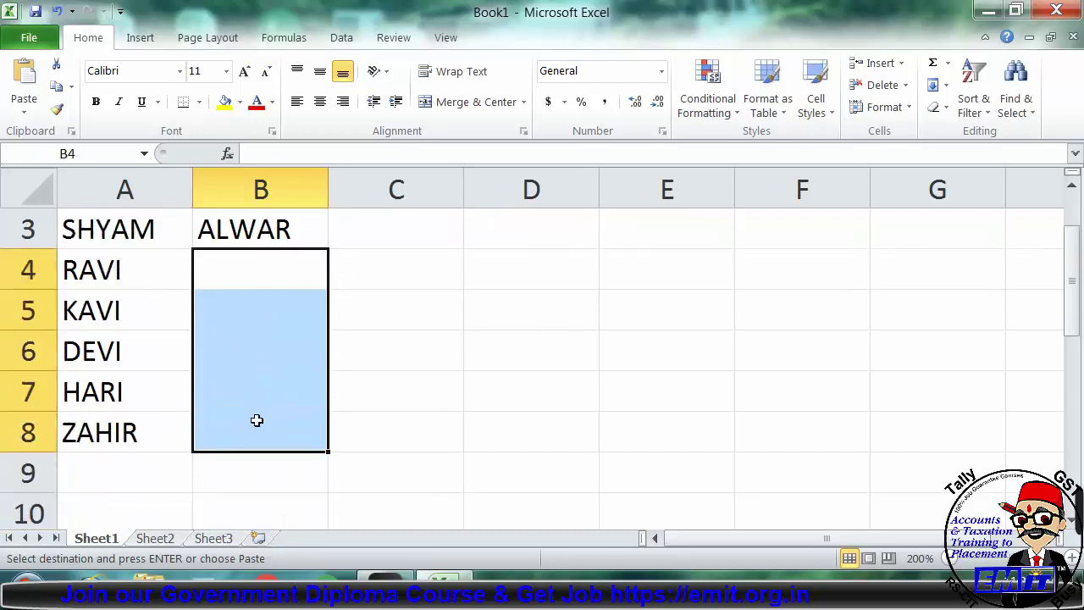
{"action": "key", "text": "ctrl+v"}
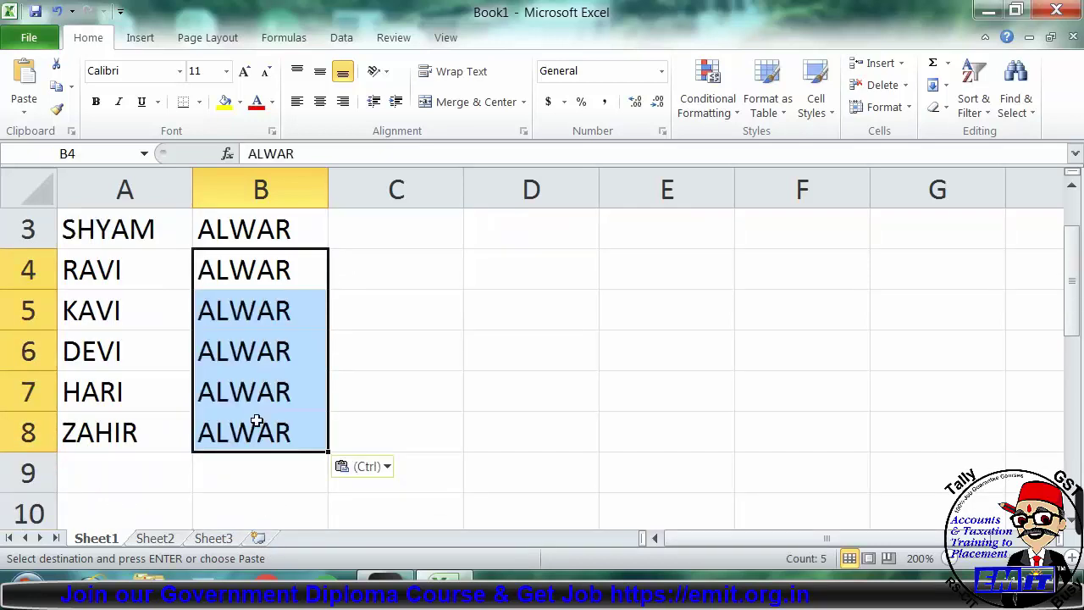
Copy the addresses in B2:B8 and paste them into columns F and G, starting at row 2.
{"action": "left_click", "coordinate": [950, 558]}
{"action": "left_click", "coordinate": [950, 558]}
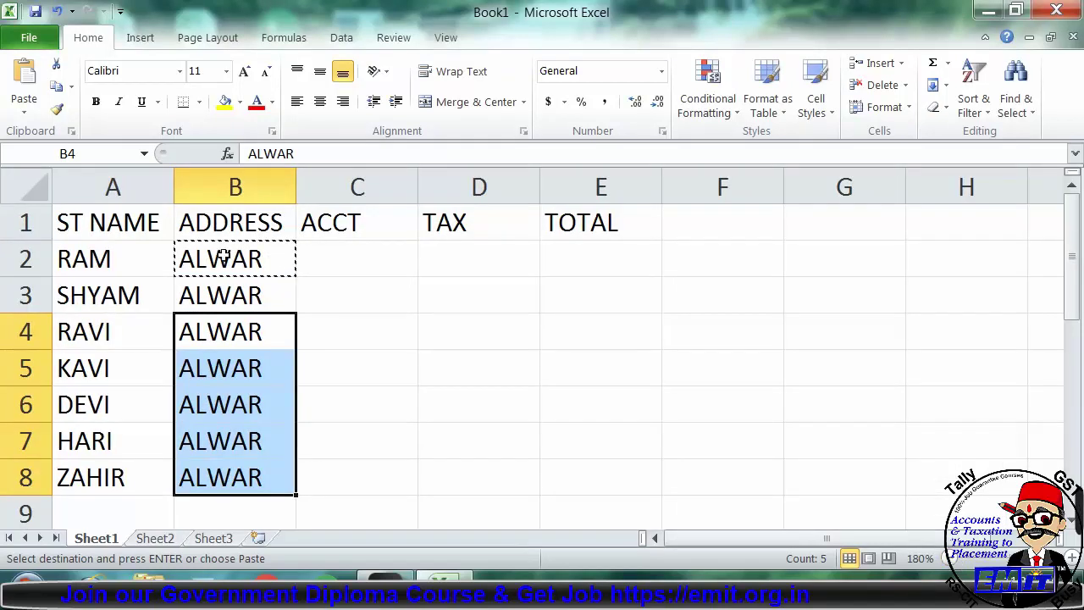
{"action": "left_click_drag", "start_coordinate": [225, 259], "coordinate": [223, 478]}
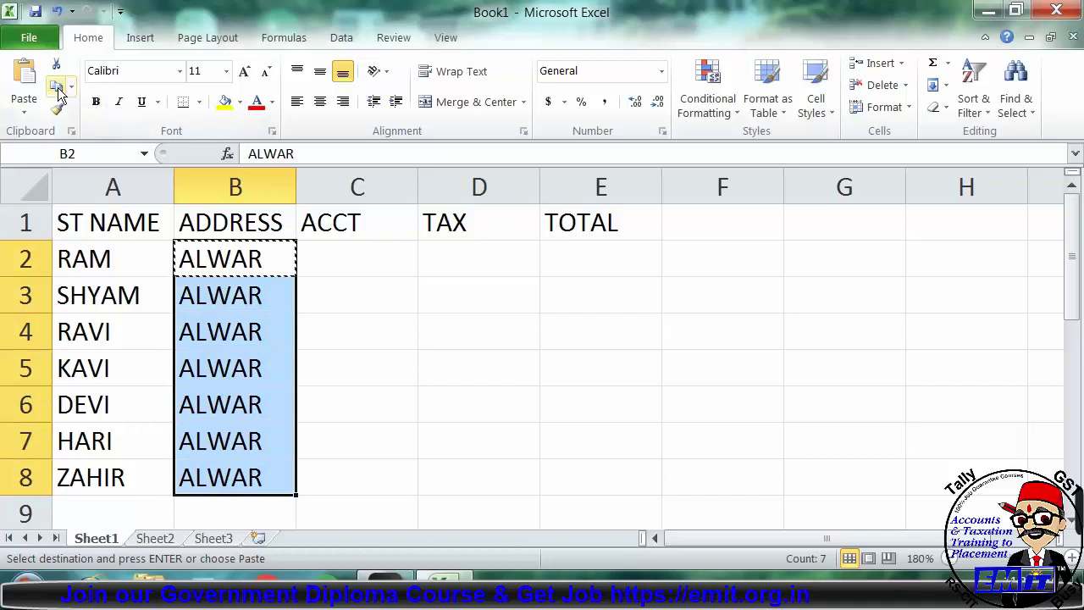
{"action": "left_click", "coordinate": [57, 88]}
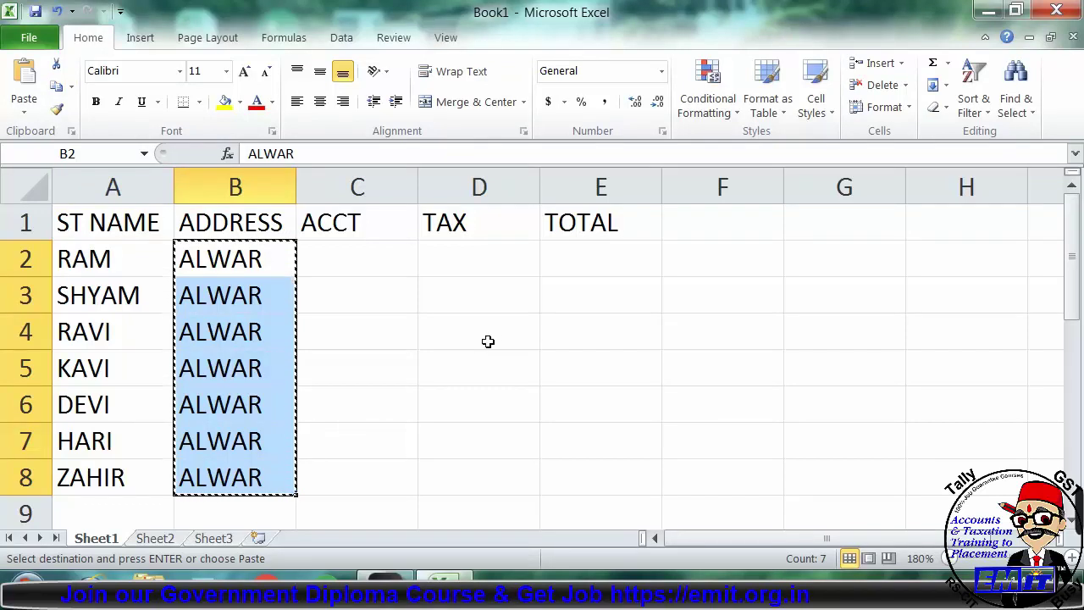
{"action": "left_click", "coordinate": [703, 248]}
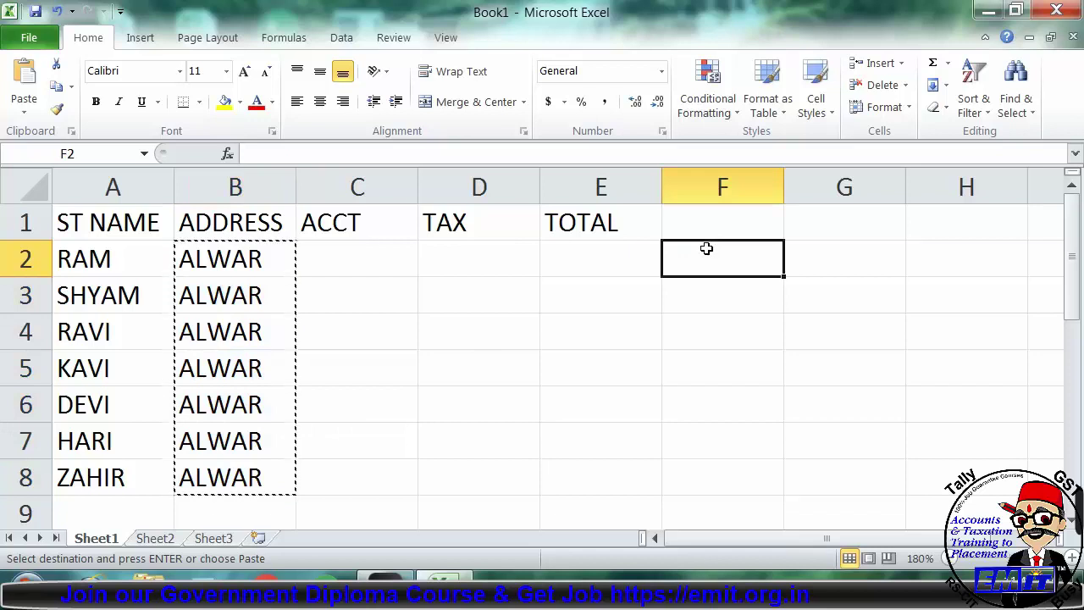
{"action": "left_click", "coordinate": [23, 72]}
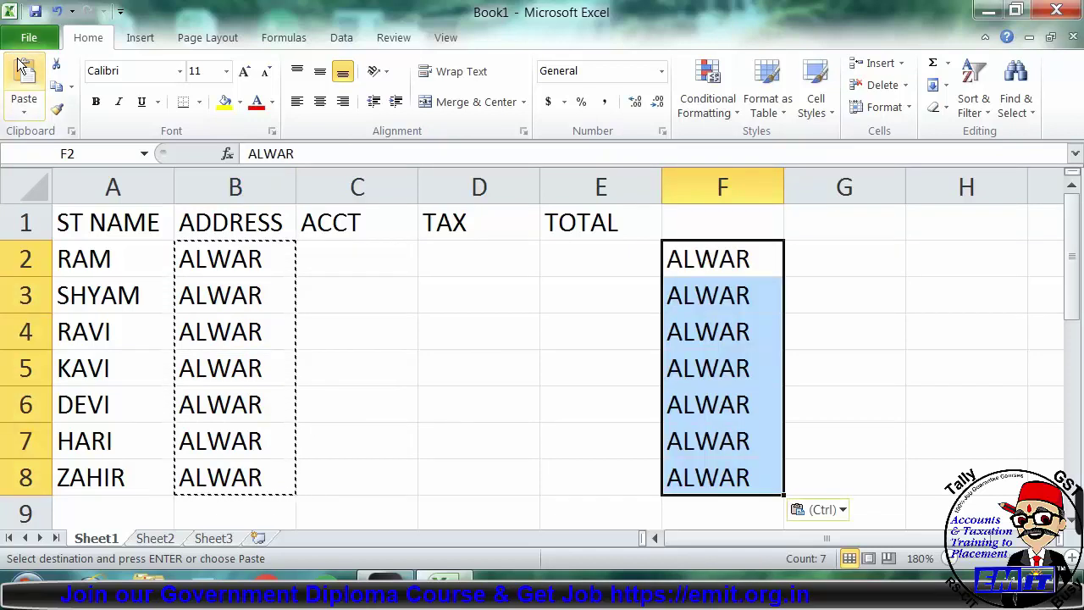
{"action": "left_click", "coordinate": [801, 271]}
{"action": "key", "text": "ctrl+v"}
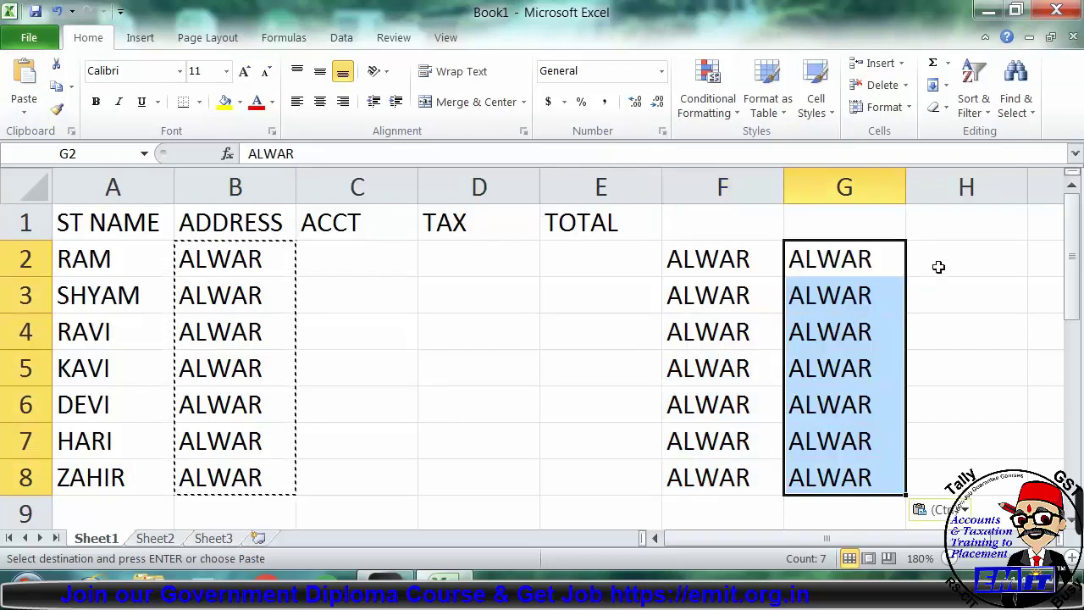
Clear the pasted addresses from F2:G8.
{"action": "double_click", "coordinate": [931, 262]}
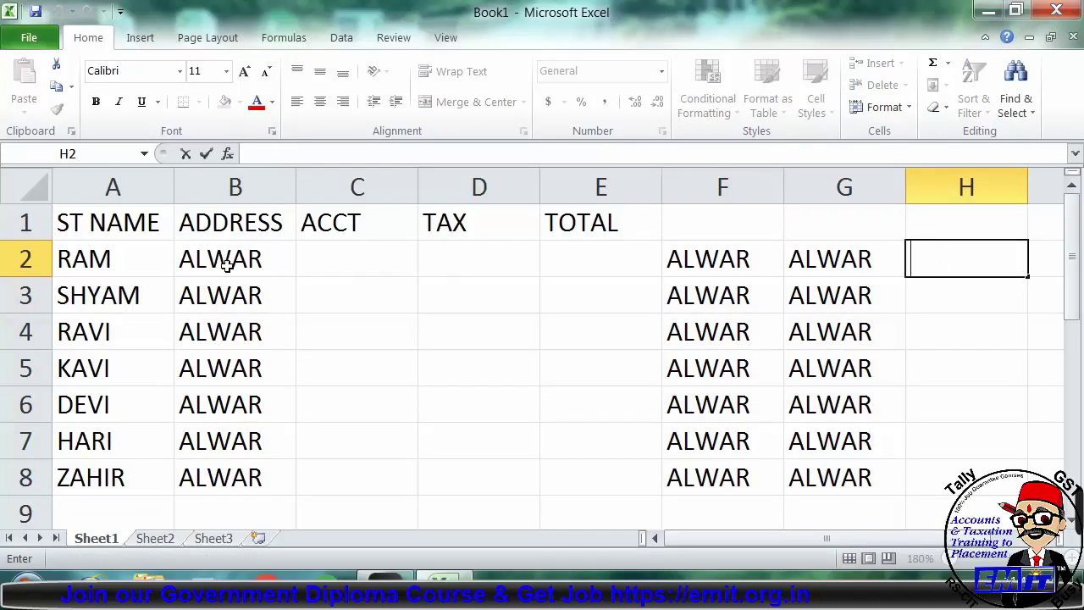
{"action": "left_click", "coordinate": [957, 331]}
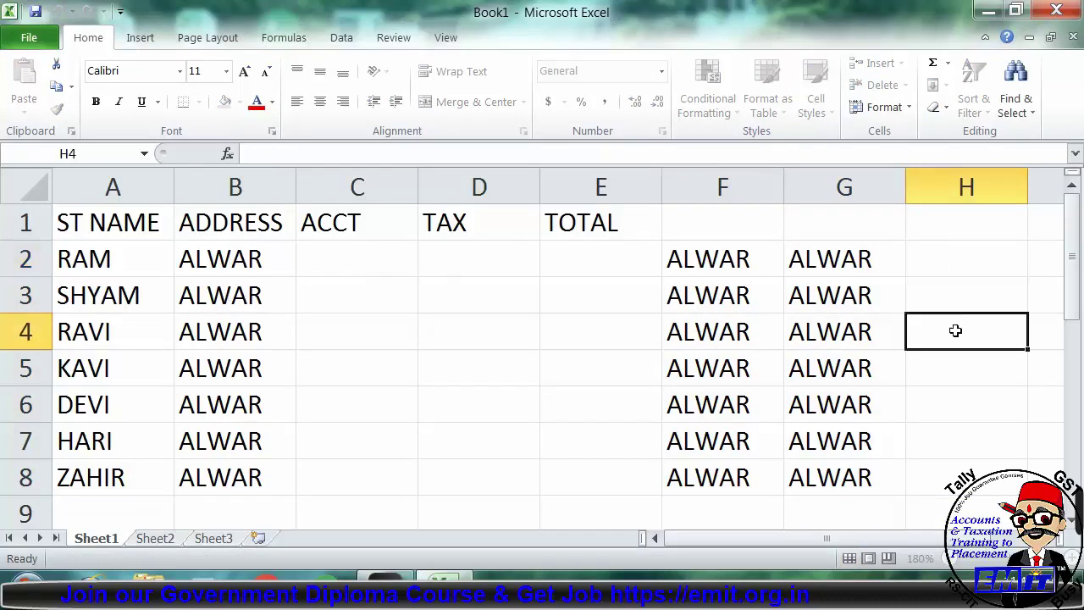
{"action": "left_click", "coordinate": [940, 267]}
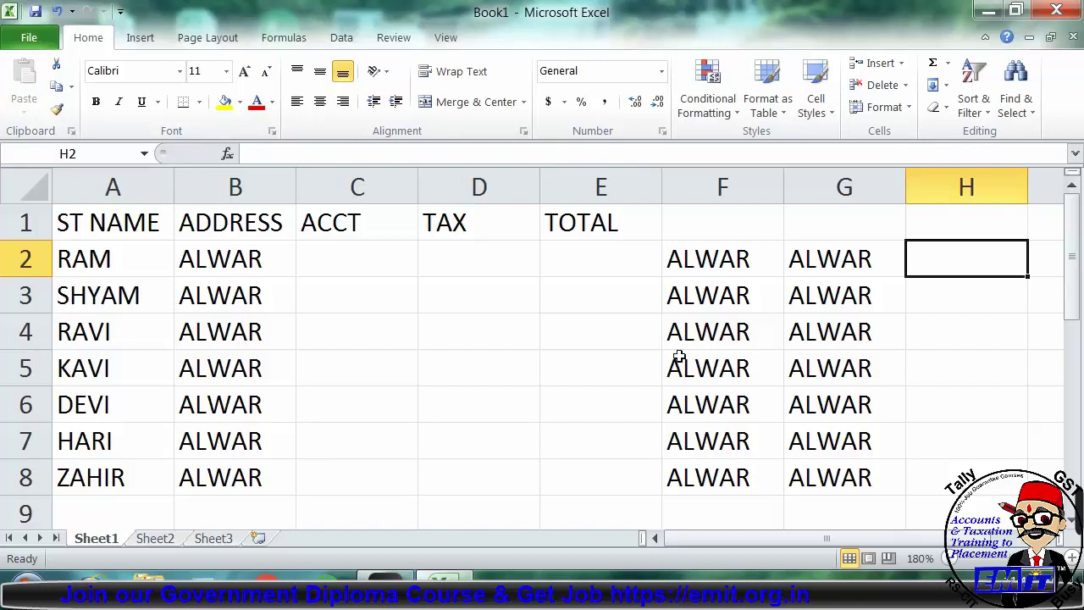
{"action": "left_click_drag", "start_coordinate": [754, 259], "coordinate": [852, 477]}
{"action": "key", "text": "Delete"}
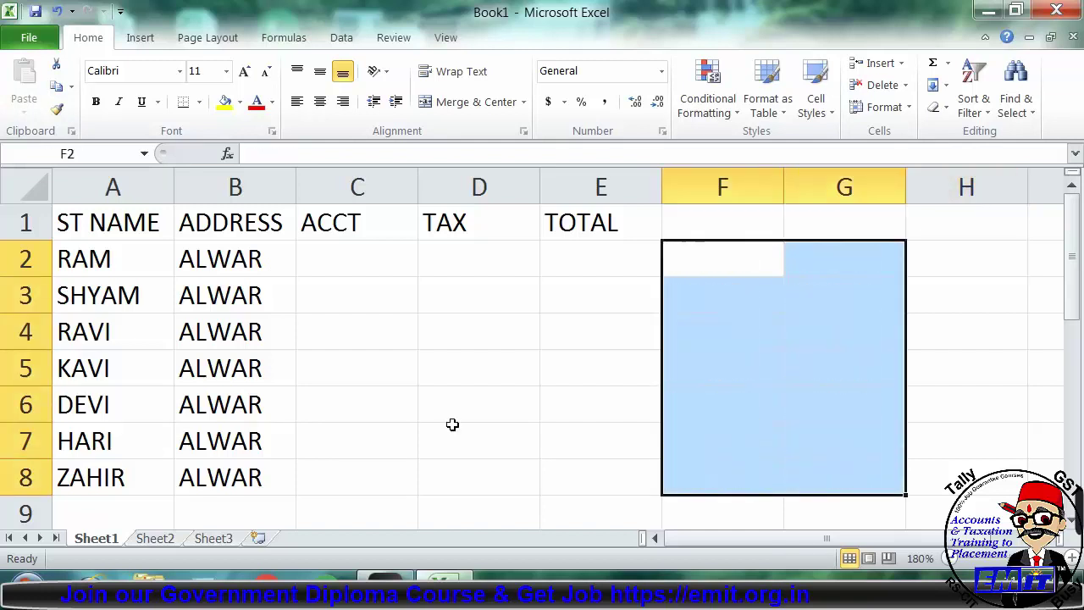
Move the addresses from B2:B8 to G2:G8, and copy them back to B2:B8.
{"action": "left_click", "coordinate": [223, 247]}
{"action": "left_click_drag", "start_coordinate": [223, 247], "coordinate": [232, 470]}
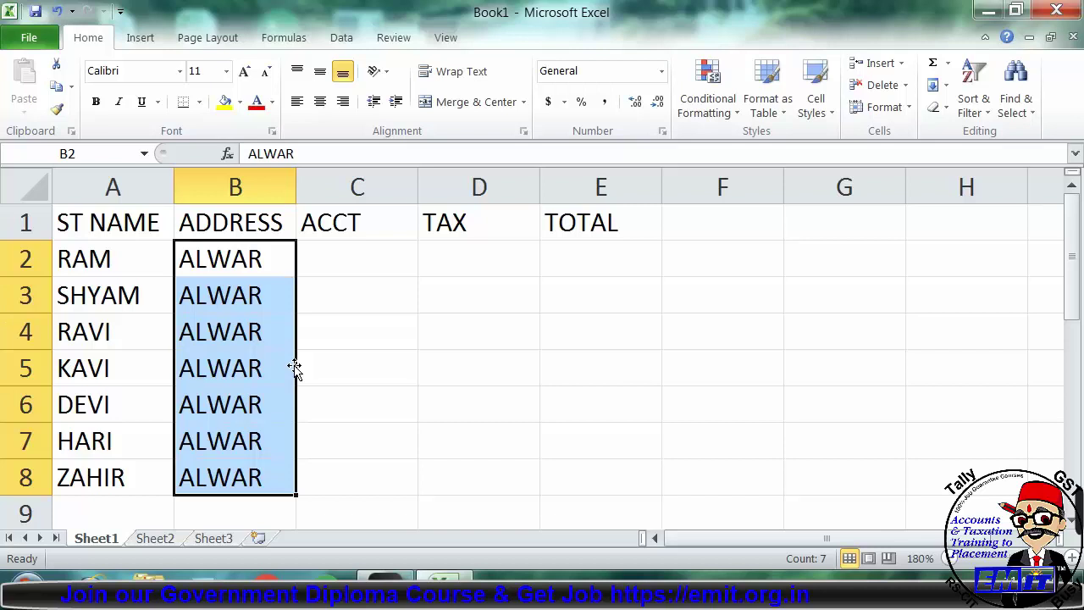
{"action": "left_click_drag", "start_coordinate": [294, 365], "coordinate": [695, 357]}
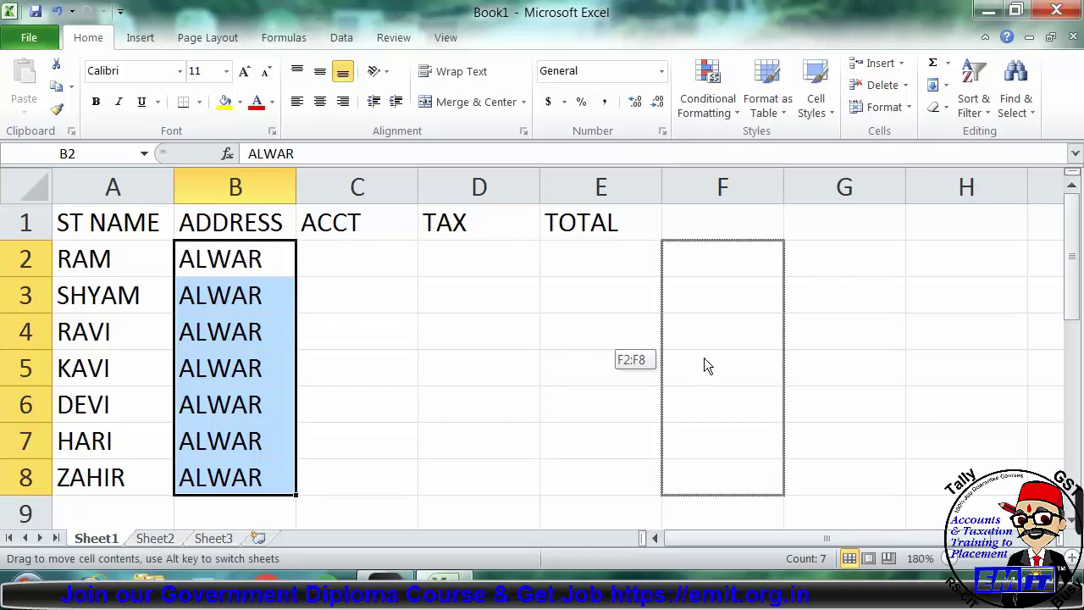
{"action": "left_click_drag", "start_coordinate": [763, 363], "coordinate": [799, 358]}
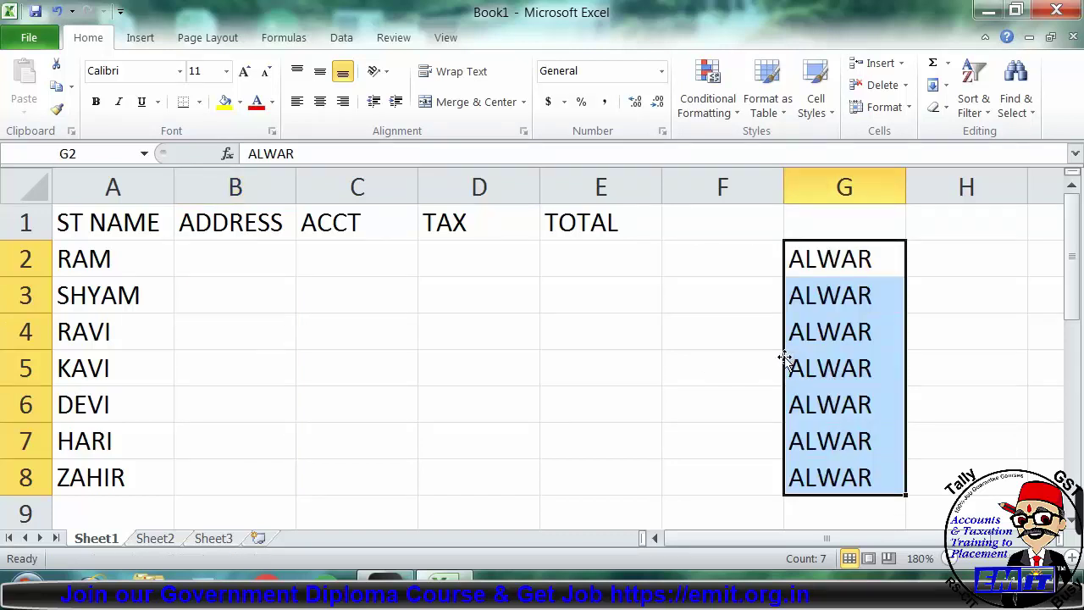
{"action": "left_click_drag", "start_coordinate": [788, 364], "coordinate": [282, 357]}
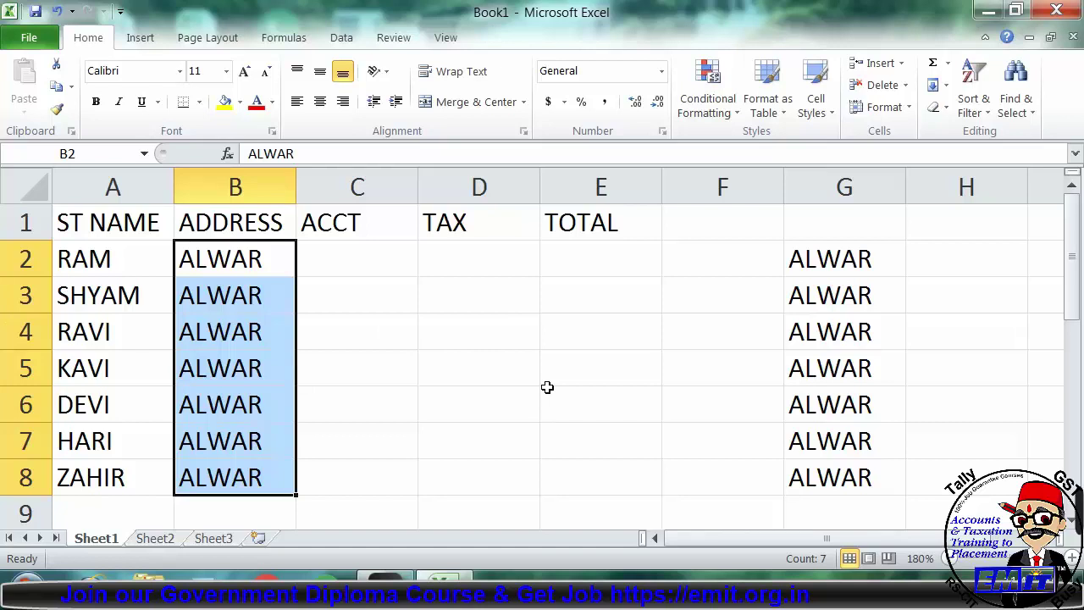
Undo the copy back into column B and clear the addresses from G2:G8.
{"action": "key", "text": "ctrl+z"}
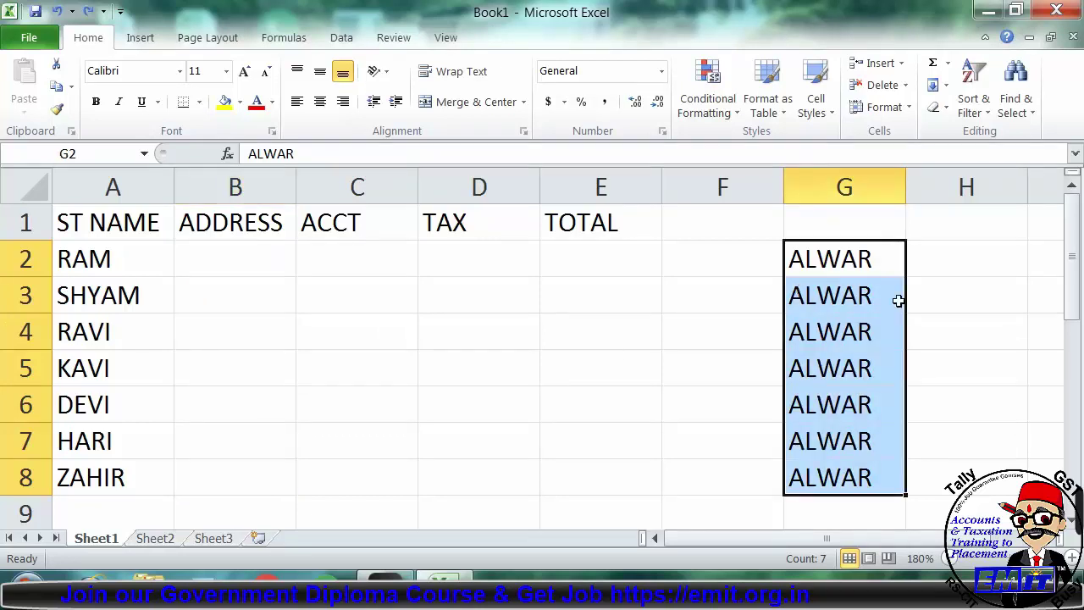
{"action": "key", "text": "Delete"}
{"action": "left_click", "coordinate": [215, 277]}
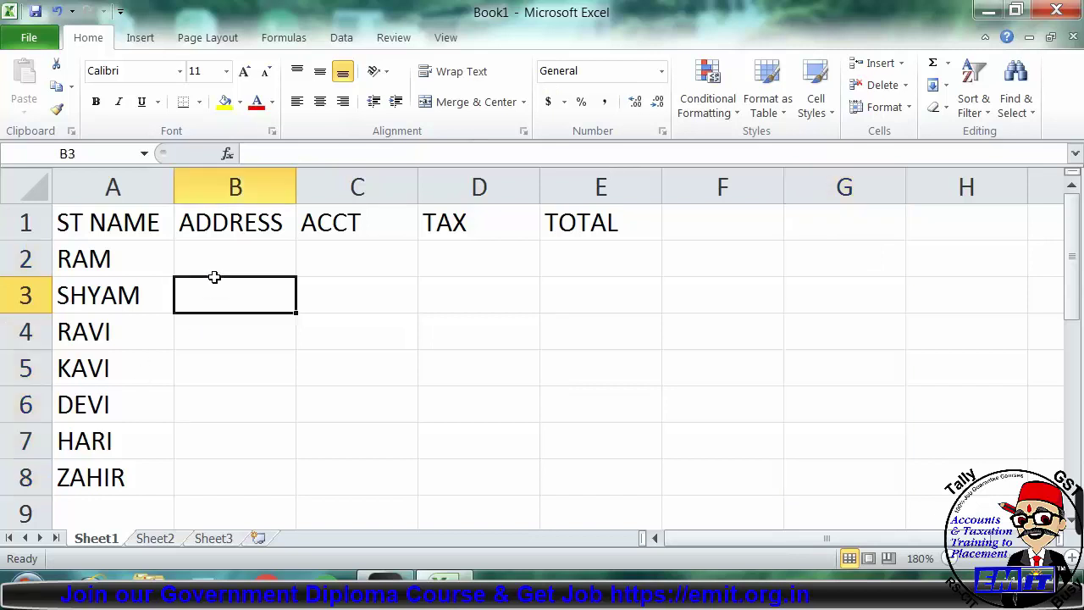
Enter ALWAR in B2 and JAIPUR in B3 as the first two students' addresses.
{"action": "left_click", "coordinate": [218, 245]}
{"action": "type", "text": "A;W"}
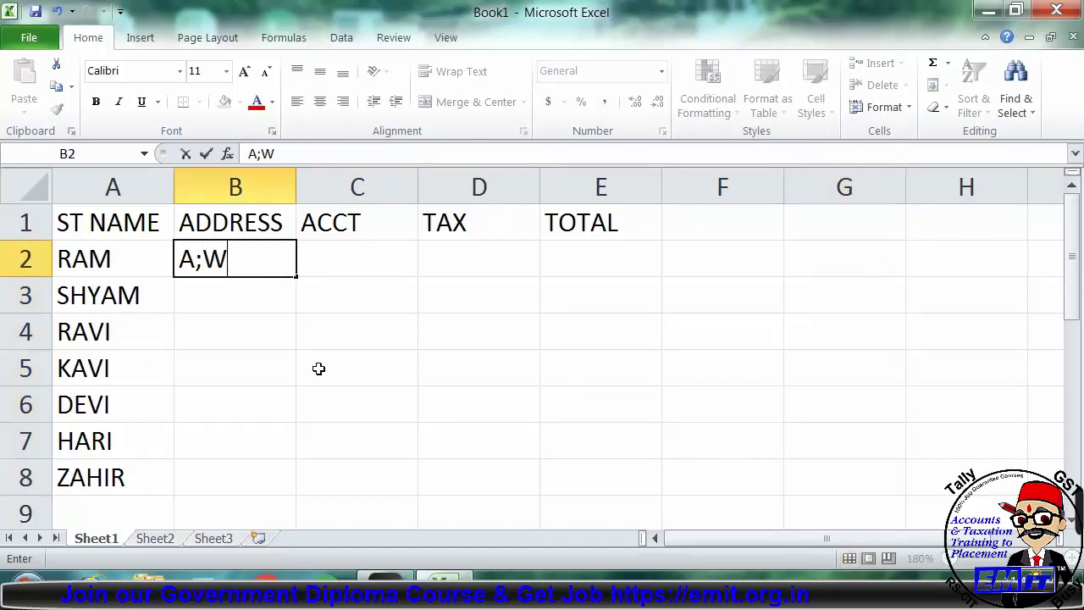
{"action": "key", "text": "BackSpace"}
{"action": "key", "text": "BackSpace"}
{"action": "type", "text": "LWAR"}
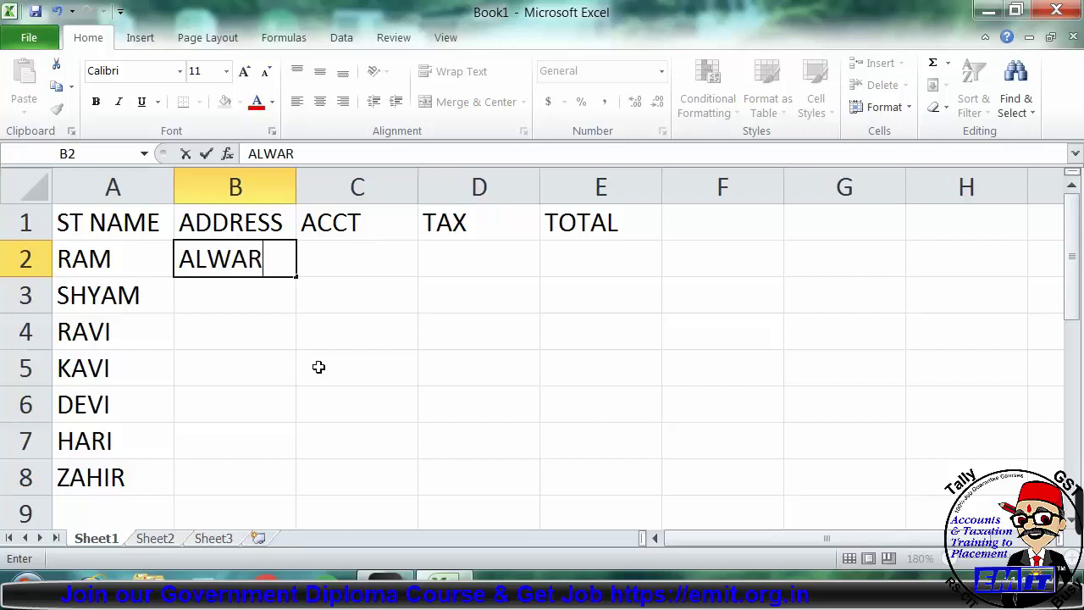
{"action": "key", "text": "Return"}
{"action": "type", "text": "JAIPUR"}
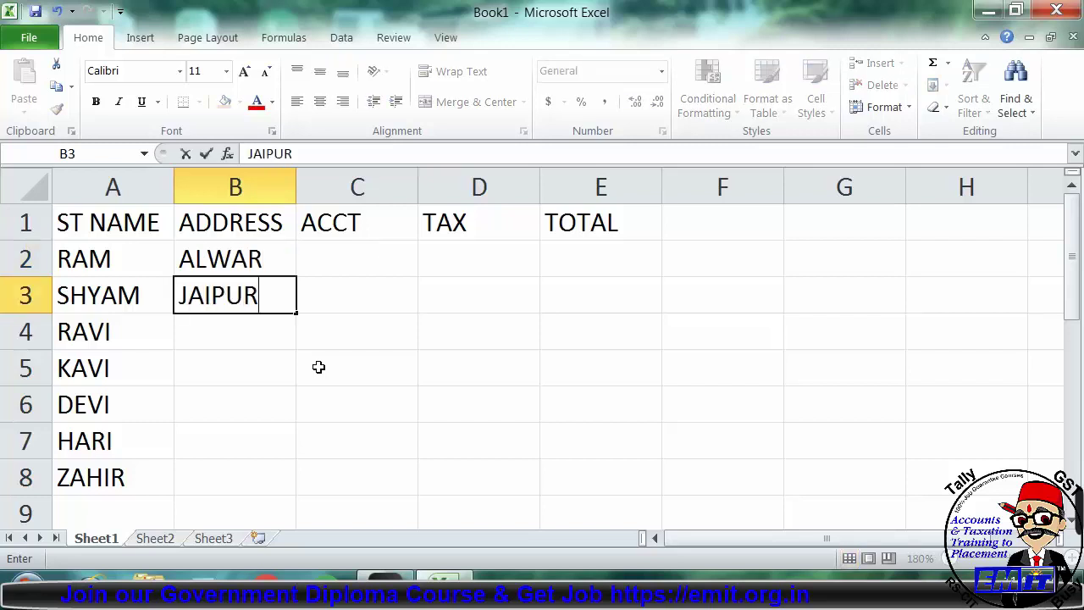
{"action": "key", "text": "Return"}
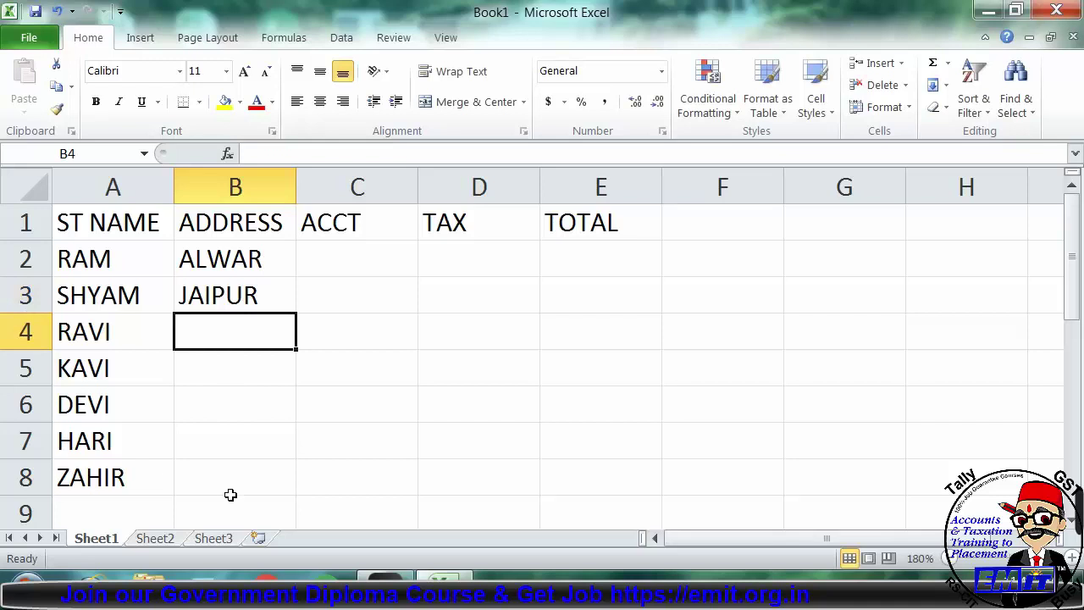
Fill the alternating ALWAR and JAIPUR pattern from B2:B3 down to B8.
{"action": "left_click_drag", "start_coordinate": [264, 261], "coordinate": [266, 286]}
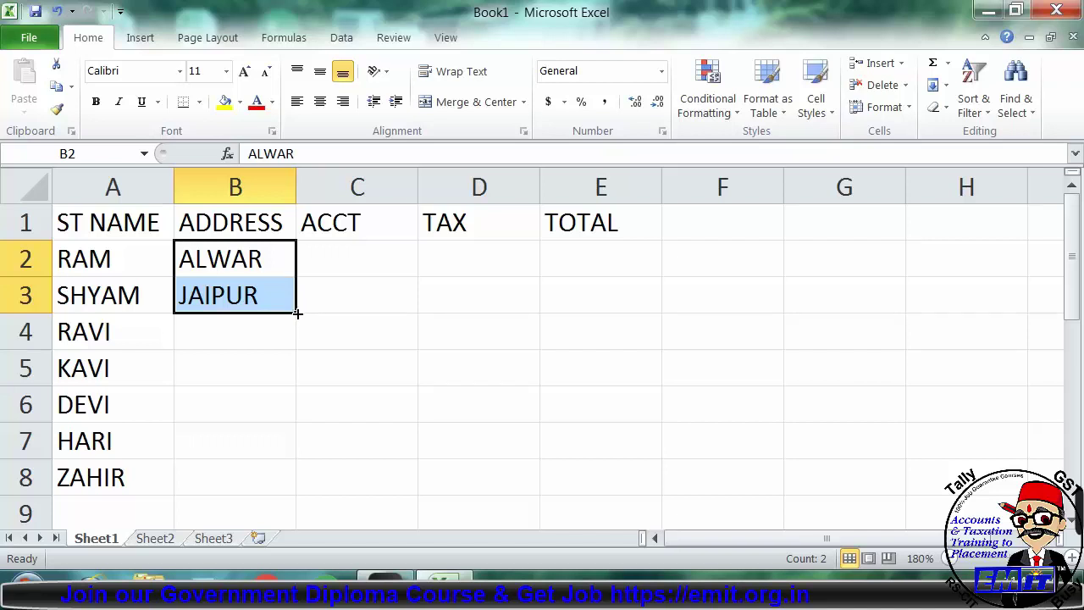
{"action": "left_click_drag", "start_coordinate": [297, 313], "coordinate": [292, 487]}
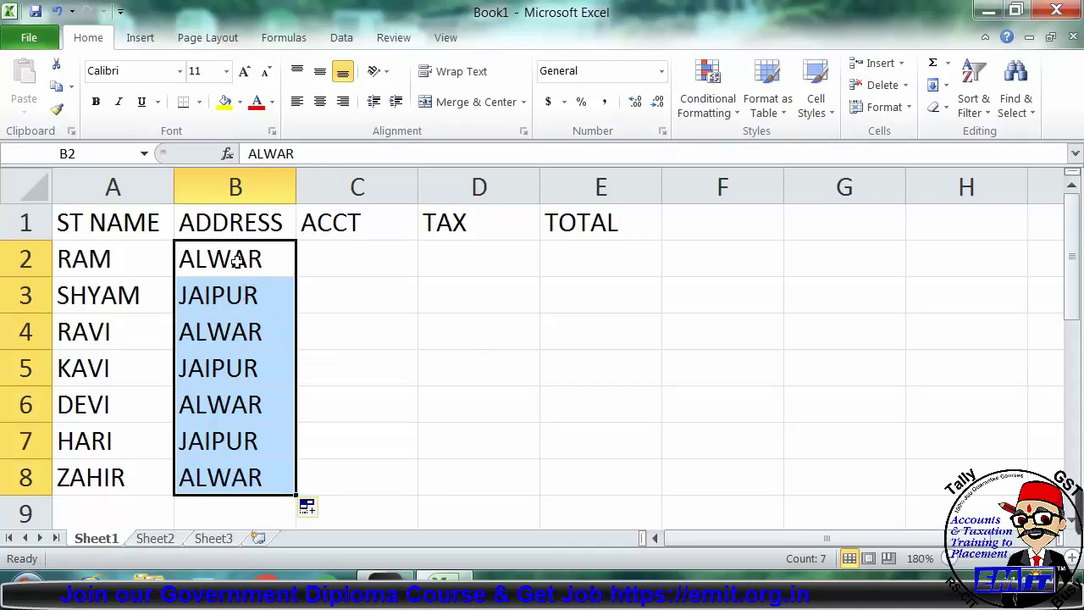
Copy the addresses from B2:B8 to E2:E8, and move that copy to G2:G8.
{"action": "left_click_drag", "start_coordinate": [238, 261], "coordinate": [252, 478]}
{"action": "left_click_drag", "start_coordinate": [258, 265], "coordinate": [265, 476]}
{"action": "left_click_drag", "start_coordinate": [296, 494], "coordinate": [294, 500]}
{"action": "left_click_drag", "start_coordinate": [298, 359], "coordinate": [579, 372]}
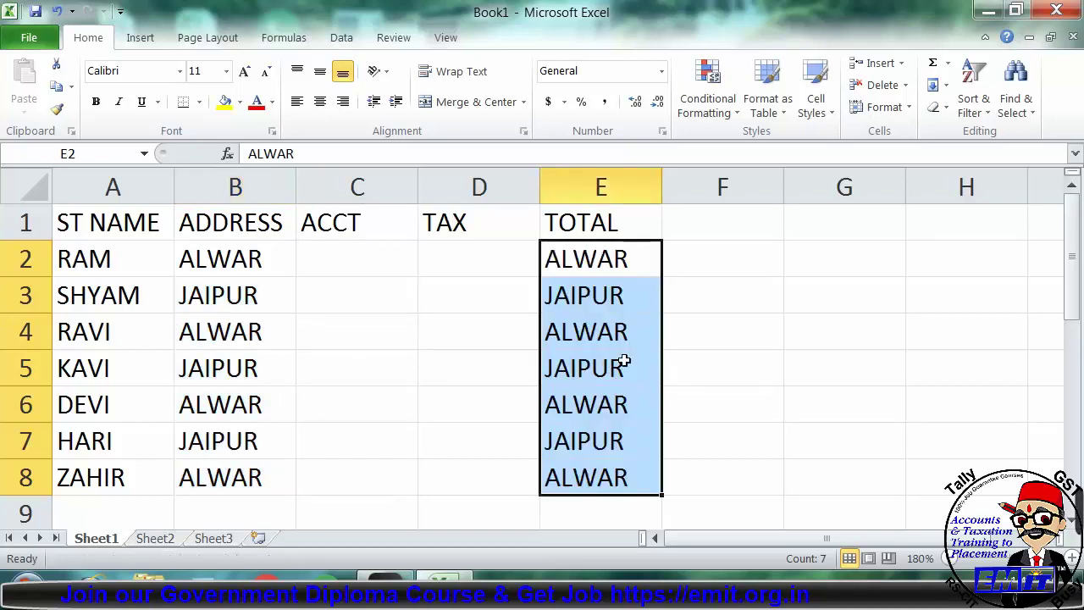
{"action": "left_click_drag", "start_coordinate": [658, 362], "coordinate": [830, 352]}
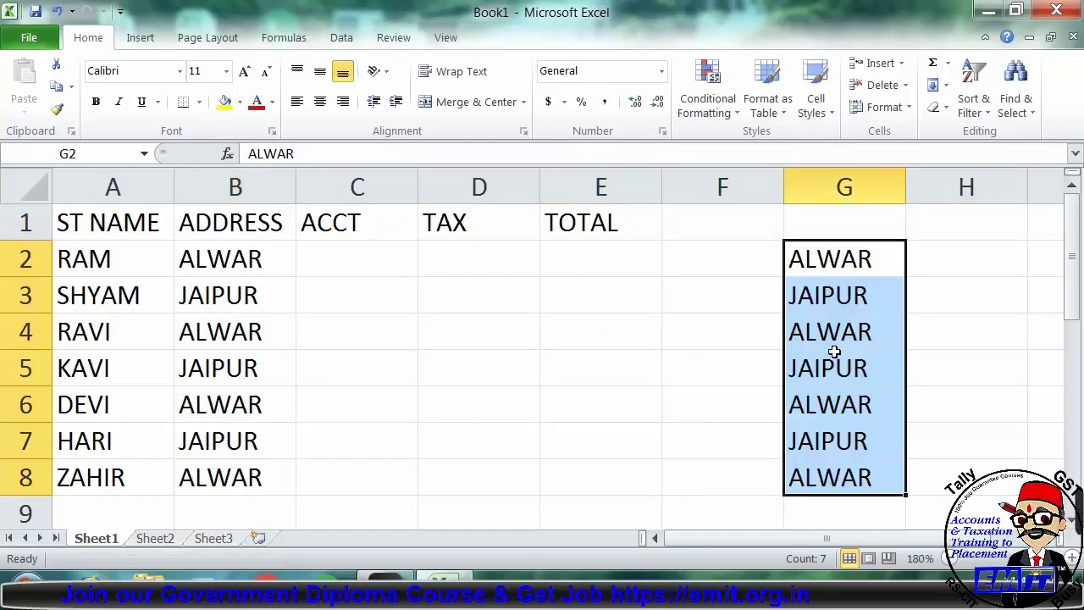
Undo both the move to column G and the copy into column E.
{"action": "key", "text": "ctrl+z"}
{"action": "key", "text": "ctrl+z"}
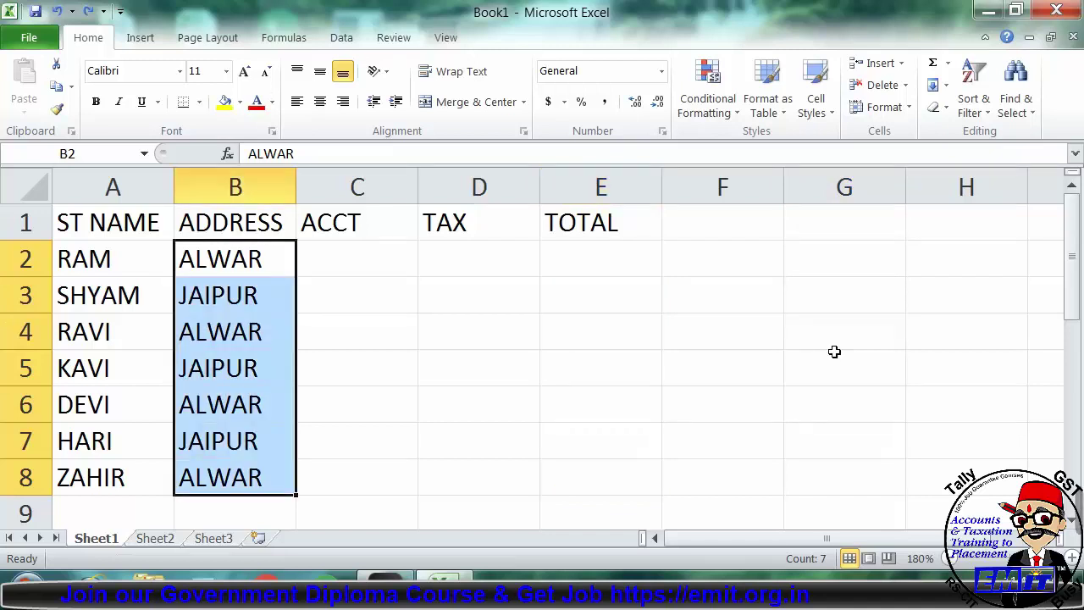
Enter the ACCT marks 85, 65, 25, 98, 85, 54 and 65 in cells C2 to C8.
{"action": "left_click", "coordinate": [345, 254]}
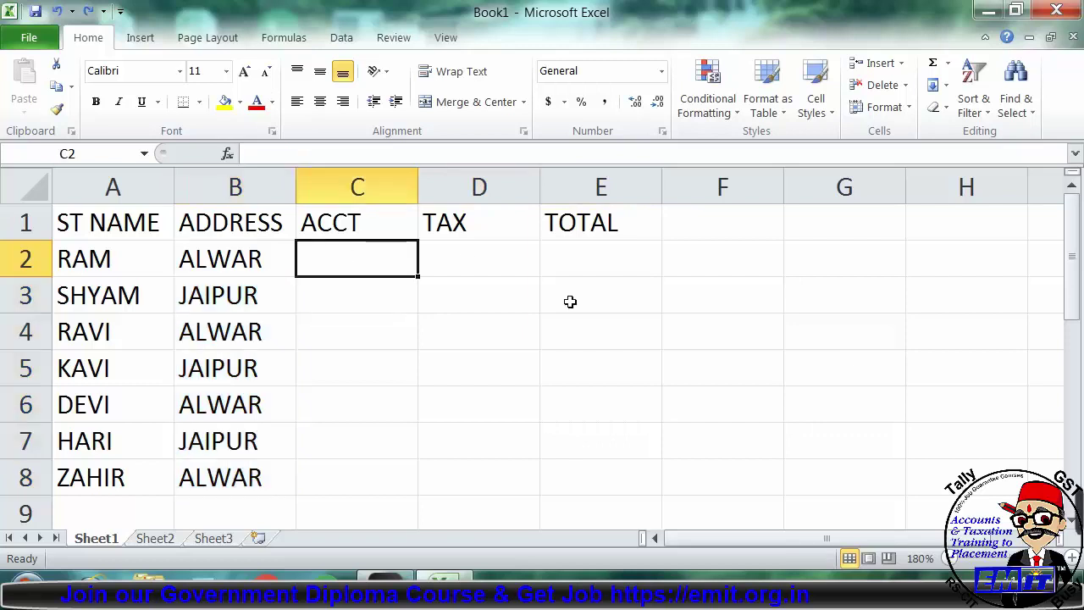
{"action": "type", "text": "85"}
{"action": "key", "text": "Return"}
{"action": "type", "text": "65"}
{"action": "key", "text": "Return"}
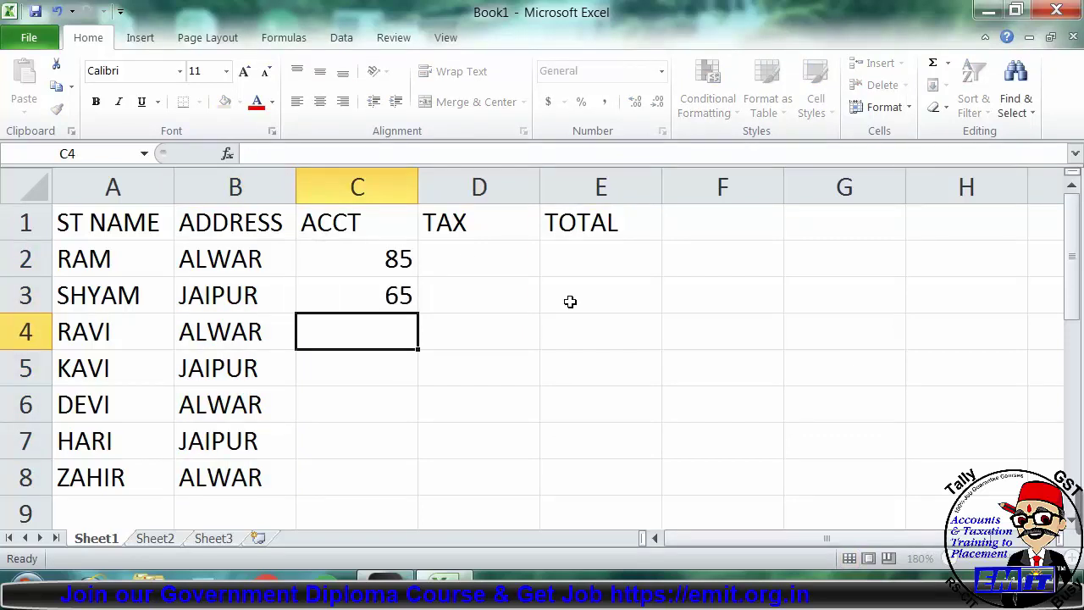
{"action": "type", "text": "25"}
{"action": "key", "text": "Return"}
{"action": "type", "text": "98"}
{"action": "key", "text": "Return"}
{"action": "type", "text": "85"}
{"action": "key", "text": "Return"}
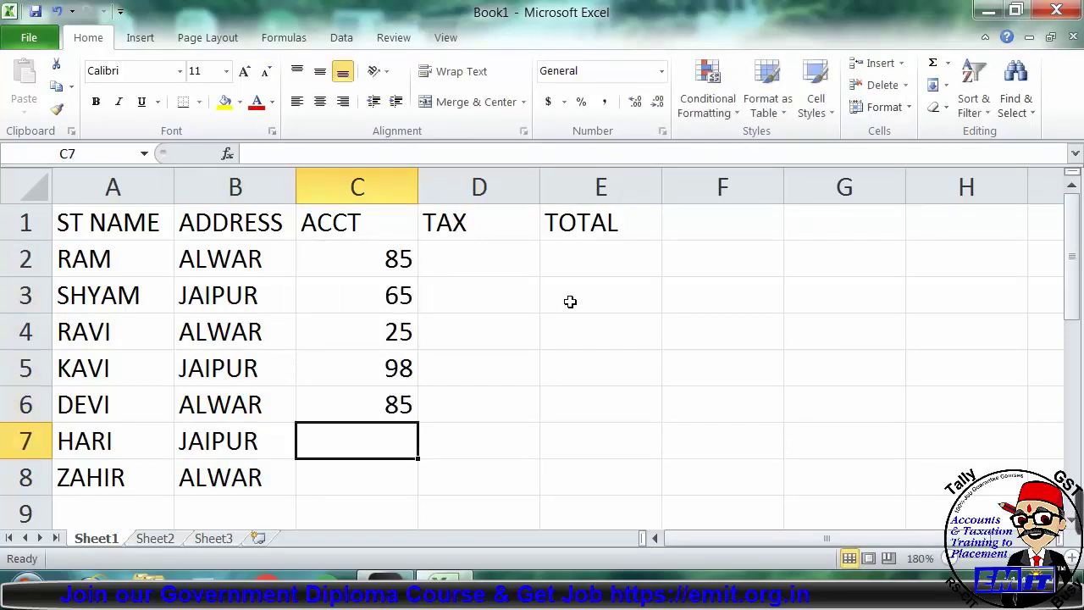
{"action": "type", "text": "54"}
{"action": "key", "text": "Return"}
{"action": "type", "text": "65"}
{"action": "key", "text": "Tab"}
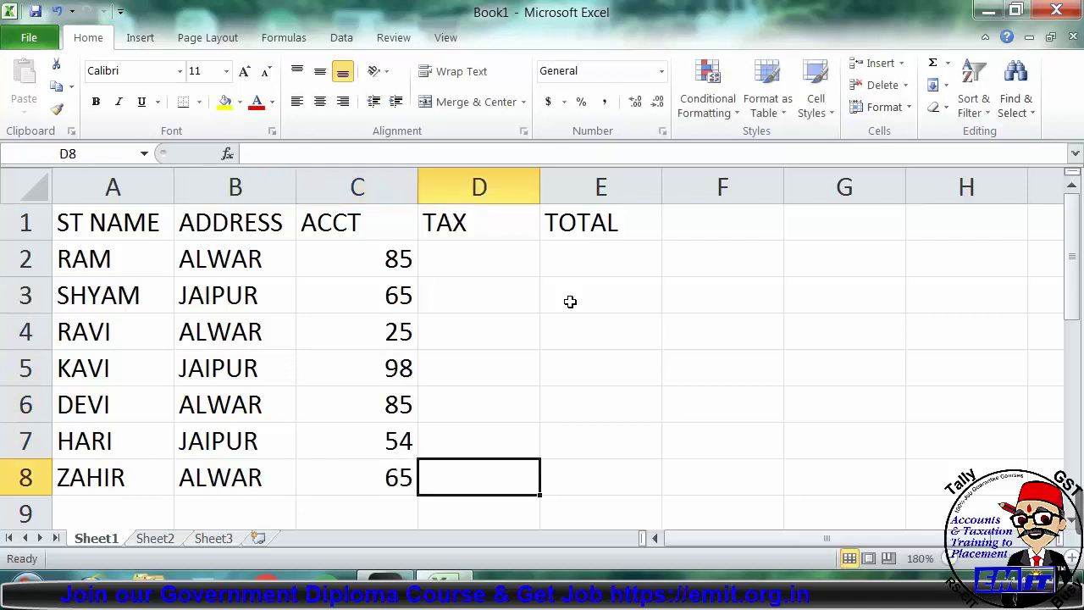
Enter the TAX marks 84, 52, 63, 65, 25, 35 and 62 in cells D2 to D8.
{"action": "key", "text": "Up"}
{"action": "key", "text": "Up"}
{"action": "key", "text": "Up"}
{"action": "key", "text": "Up"}
{"action": "key", "text": "Up"}
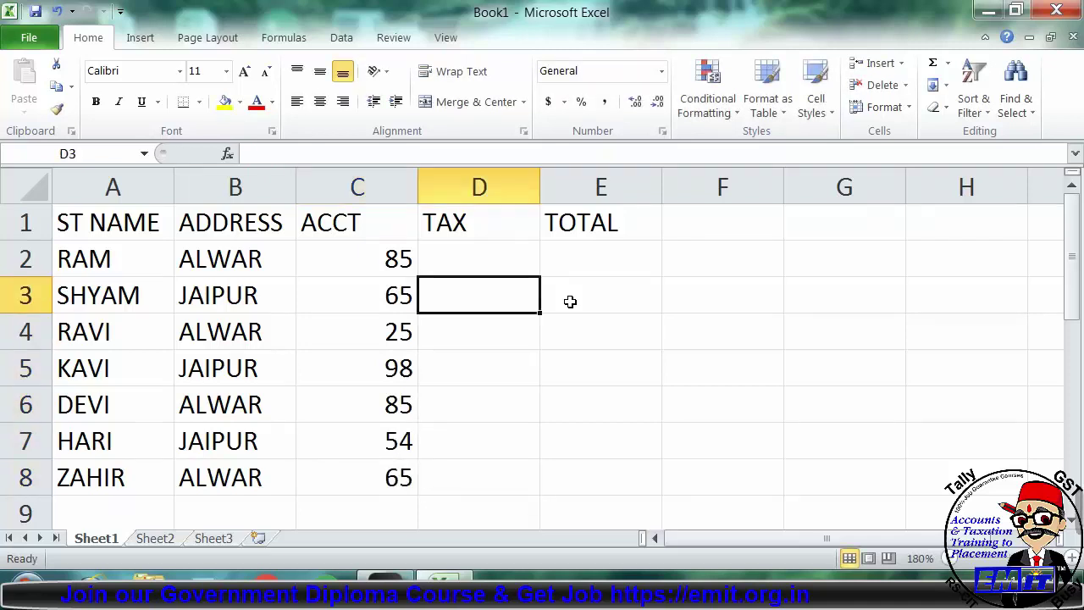
{"action": "key", "text": "Up"}
{"action": "type", "text": "84"}
{"action": "key", "text": "Return"}
{"action": "type", "text": "52"}
{"action": "key", "text": "Return"}
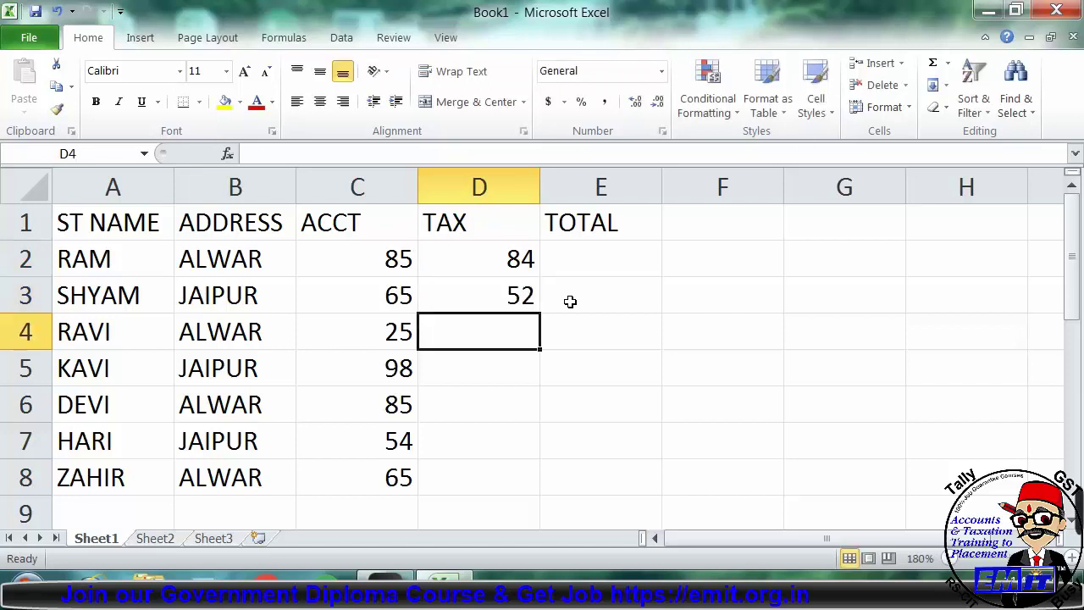
{"action": "type", "text": "63"}
{"action": "key", "text": "Return"}
{"action": "type", "text": "65"}
{"action": "key", "text": "Return"}
{"action": "type", "text": "25"}
{"action": "key", "text": "Return"}
{"action": "type", "text": "3"}
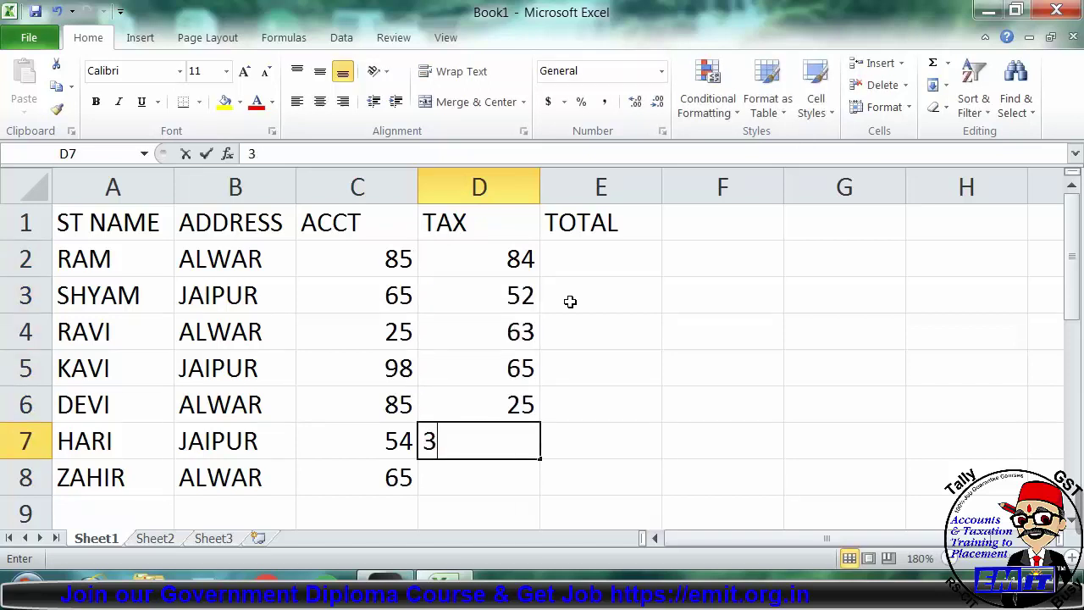
{"action": "type", "text": "5"}
{"action": "key", "text": "Return"}
{"action": "type", "text": "62"}
{"action": "key", "text": "Return"}
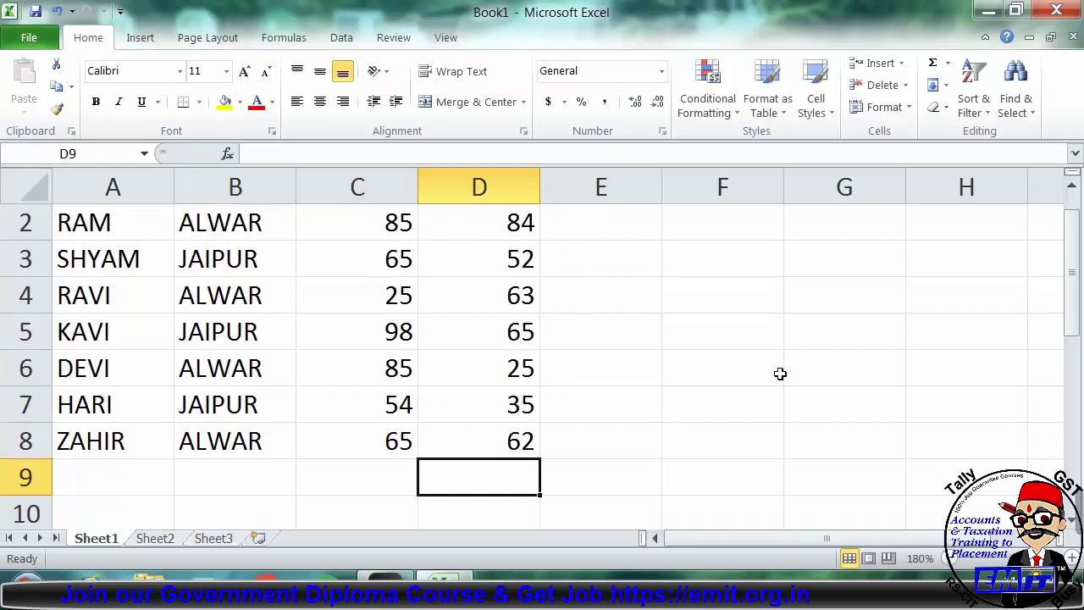
{"action": "left_click_drag", "start_coordinate": [1079, 264], "coordinate": [1077, 233]}
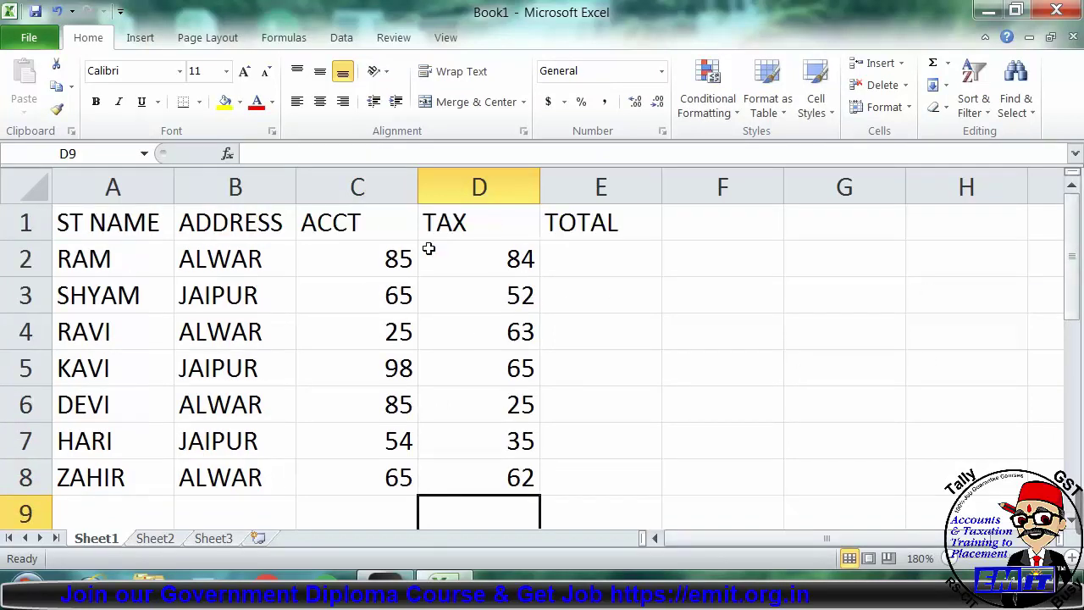
{"action": "left_click", "coordinate": [257, 500]}
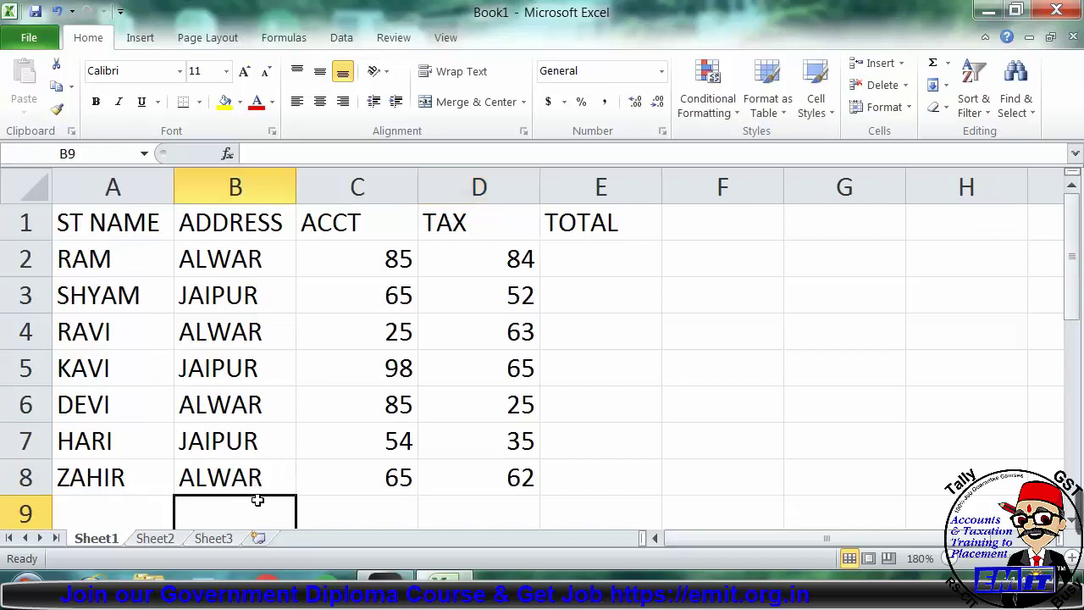
Change RAVI's address in B4 to REWARI and clear the addresses in B5:B8.
{"action": "left_click", "coordinate": [279, 359]}
{"action": "left_click", "coordinate": [267, 331]}
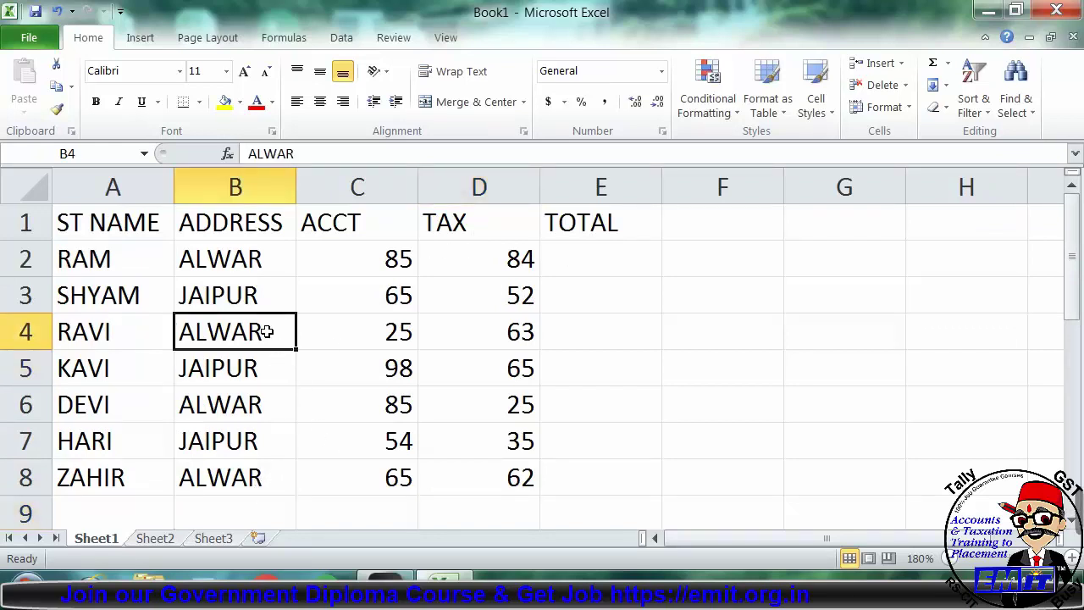
{"action": "type", "text": "REWARI"}
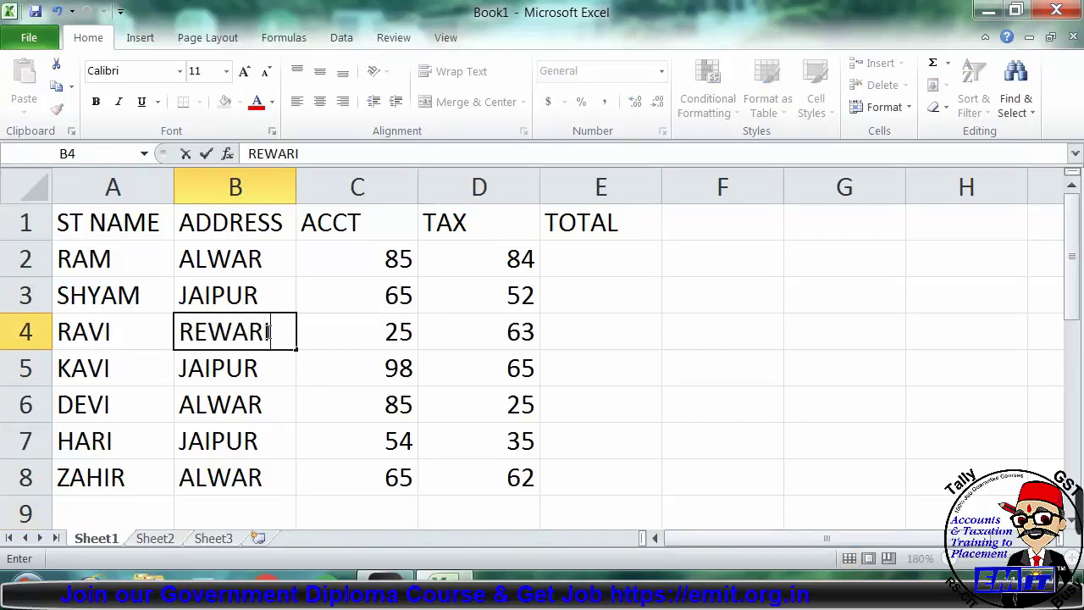
{"action": "key", "text": "Return"}
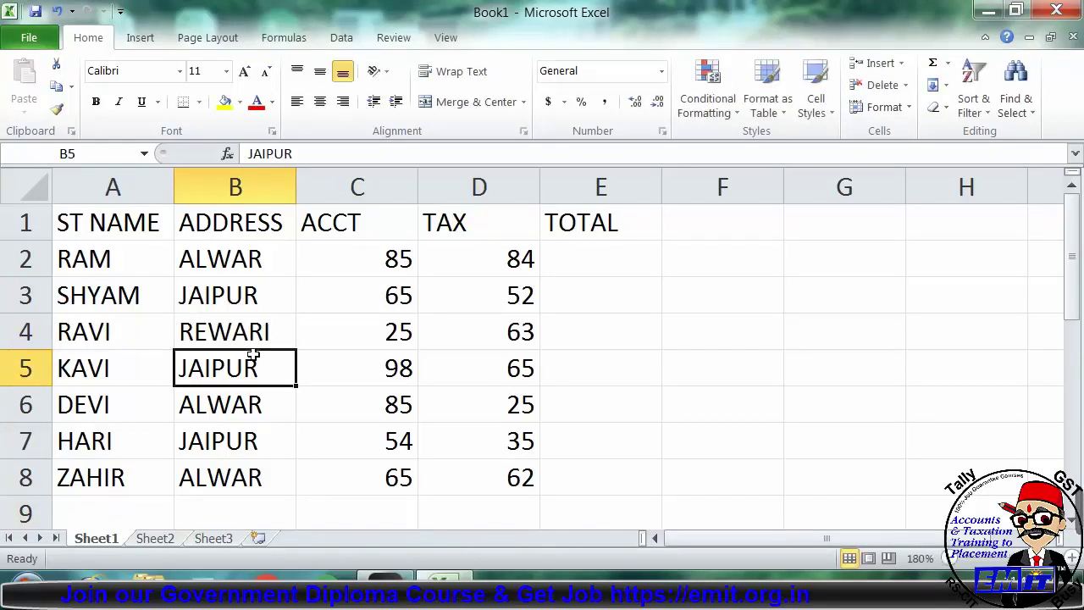
{"action": "left_click_drag", "start_coordinate": [254, 359], "coordinate": [252, 465]}
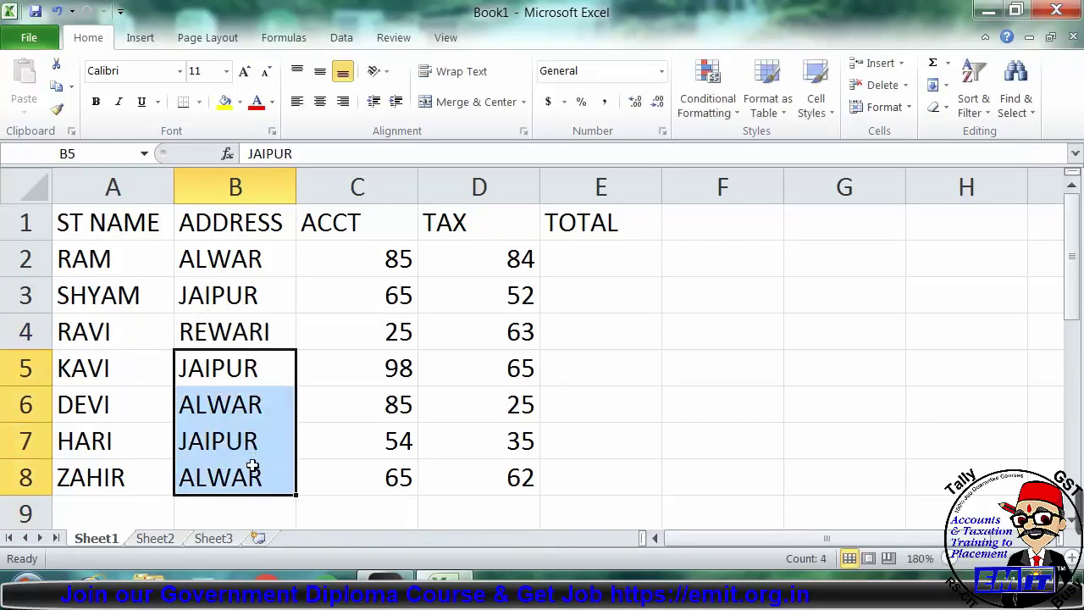
{"action": "key", "text": "Delete"}
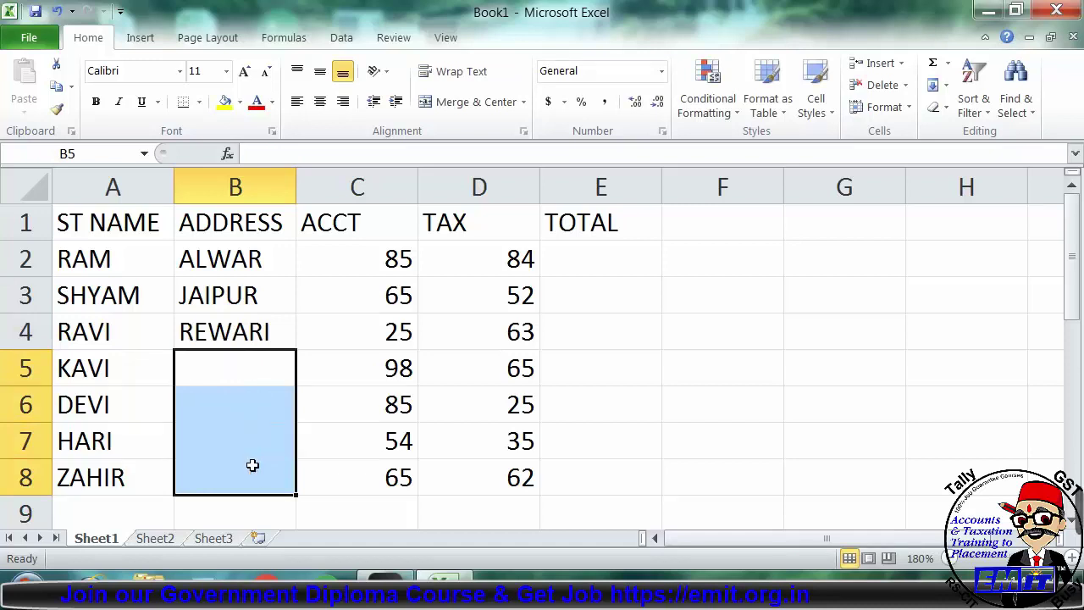
Fill the three-address pattern in B2:B4 down through B8, and undo the fill.
{"action": "left_click_drag", "start_coordinate": [240, 264], "coordinate": [246, 332]}
{"action": "left_click_drag", "start_coordinate": [251, 269], "coordinate": [252, 334]}
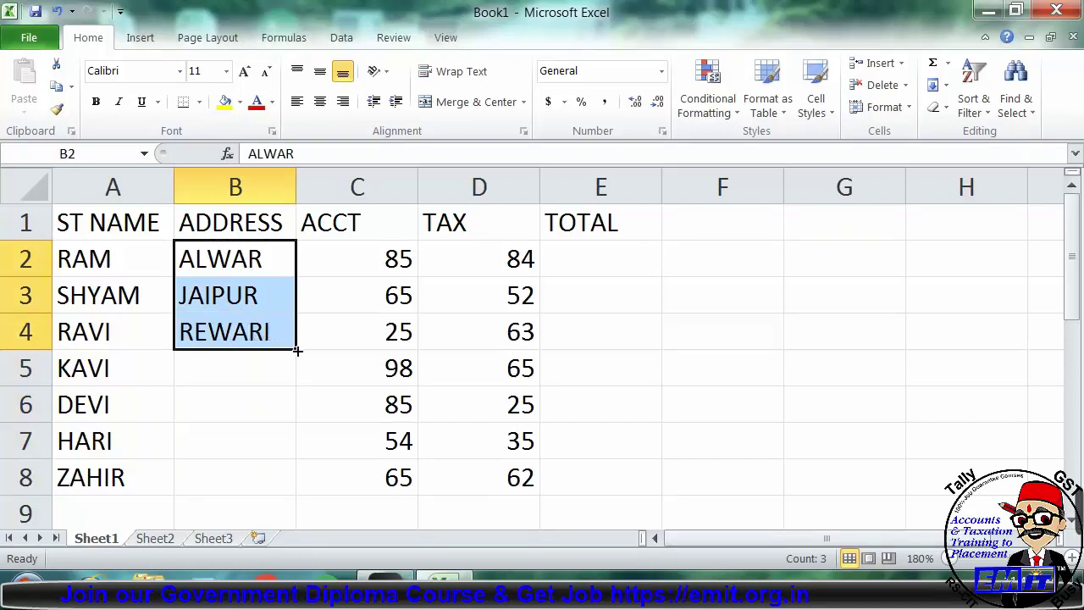
{"action": "left_click_drag", "start_coordinate": [298, 350], "coordinate": [297, 487]}
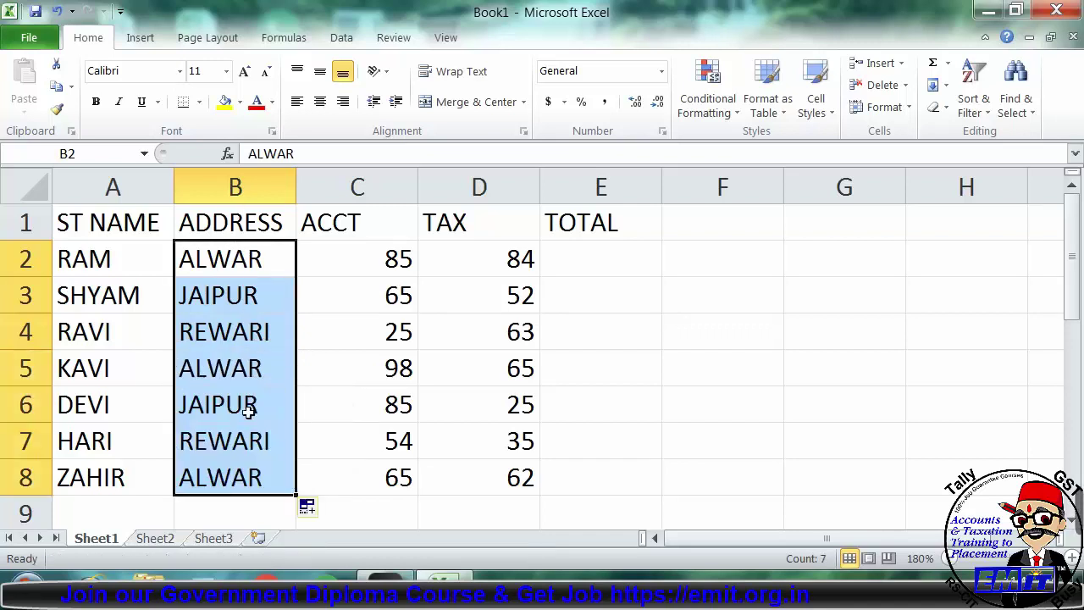
{"action": "key", "text": "ctrl+c"}
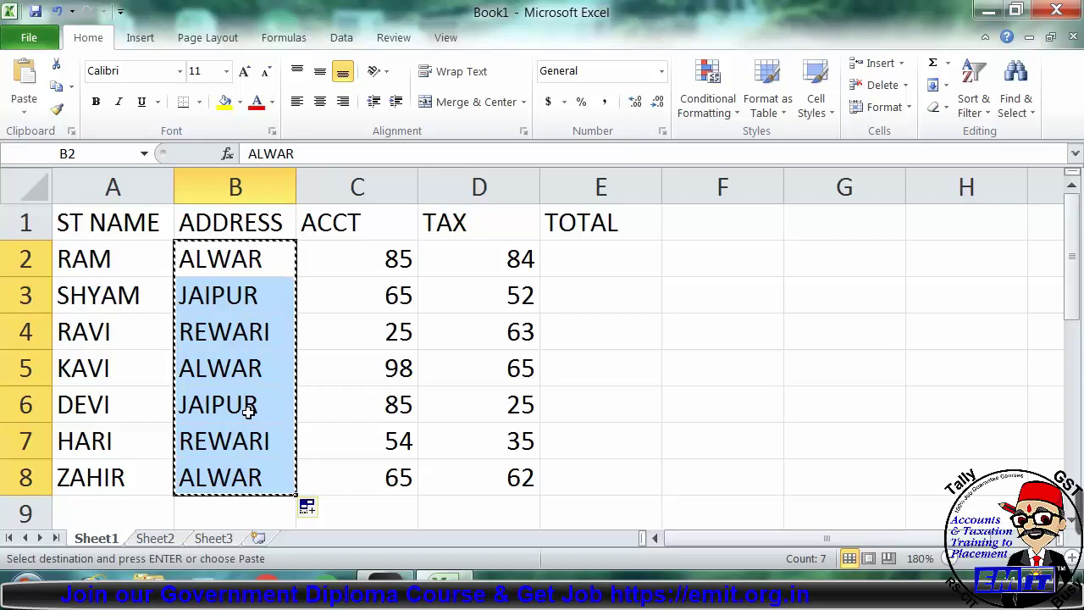
{"action": "key", "text": "ctrl+z"}
{"action": "left_click", "coordinate": [244, 357]}
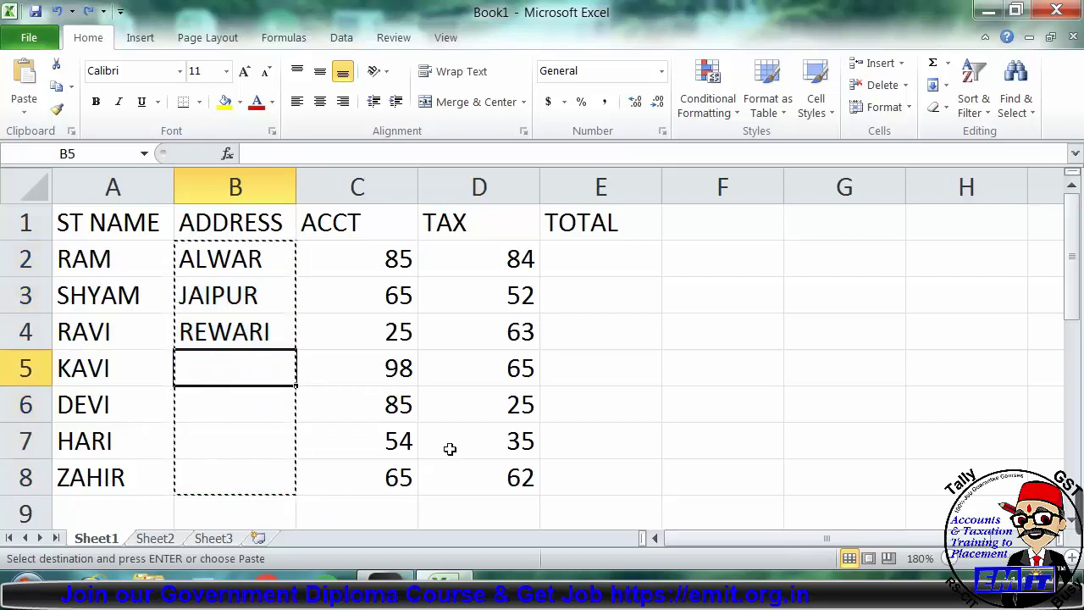
{"action": "key", "text": "ctrl+Down"}
{"action": "key", "text": "ctrl+Up"}
{"action": "key", "text": "Down"}
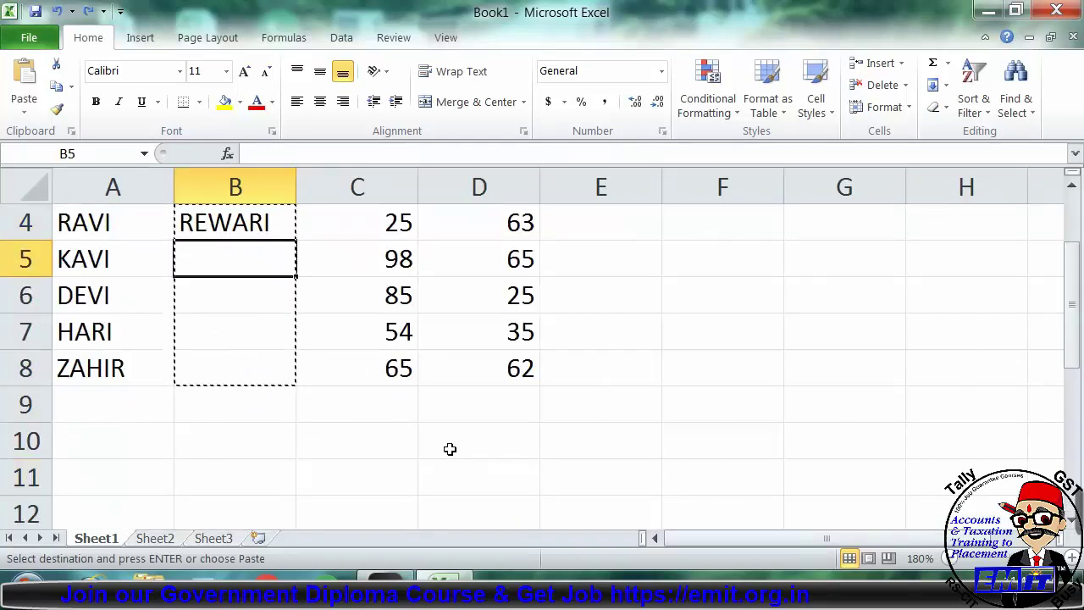
{"action": "key", "text": "shift+Down"}
{"action": "key", "text": "shift+Up"}
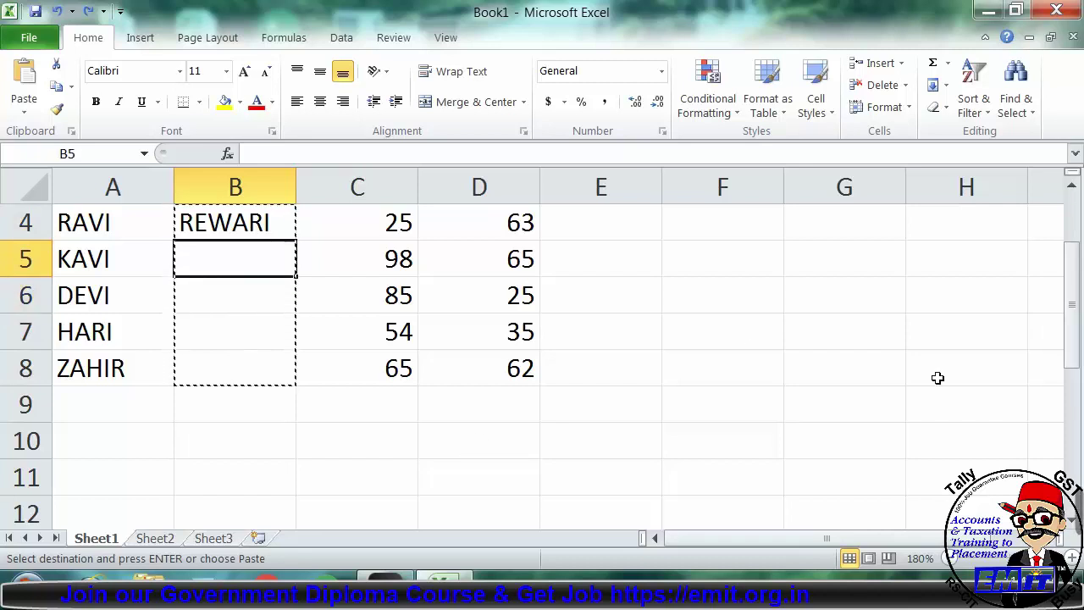
{"action": "key", "text": "shift+Down"}
{"action": "key", "text": "shift+Up"}
{"action": "left_click_drag", "start_coordinate": [1076, 312], "coordinate": [1076, 260]}
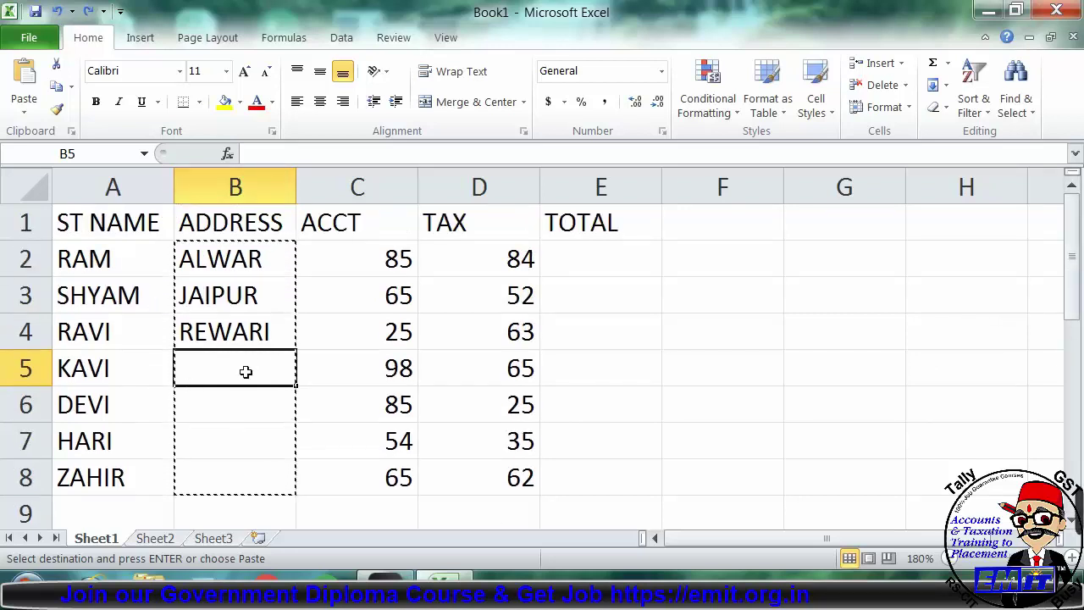
{"action": "key", "text": "Escape"}
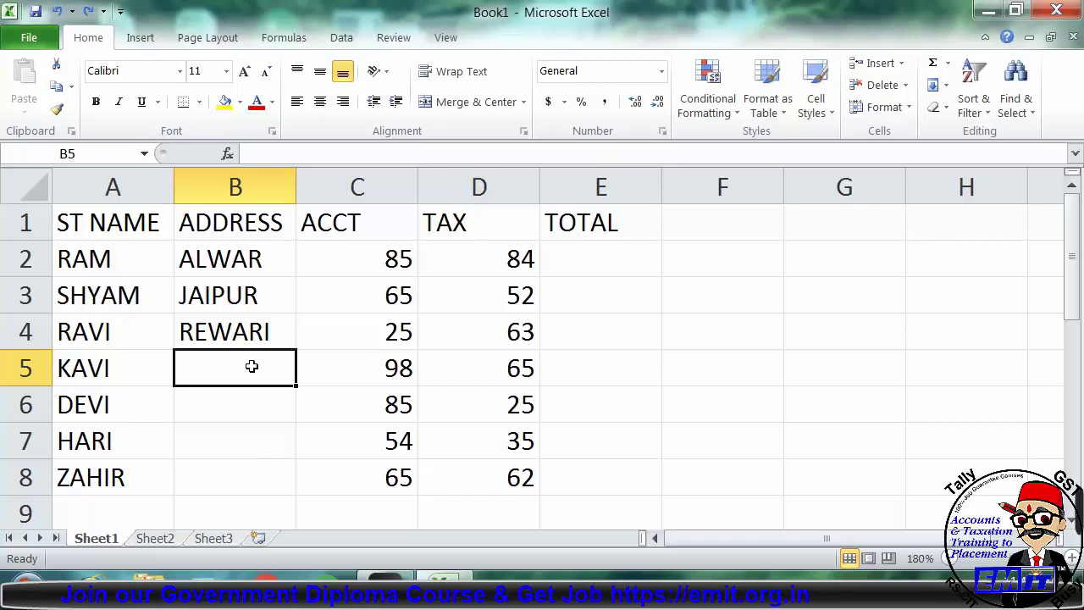
Enter JAIPUR in B5 by choosing it from the pick list of existing addresses in the column.
{"action": "key", "text": "Up"}
{"action": "key", "text": "Up"}
{"action": "key", "text": "Up"}
{"action": "key", "text": "Down"}
{"action": "key", "text": "Down"}
{"action": "key", "text": "Down"}
{"action": "key", "text": "alt+Down"}
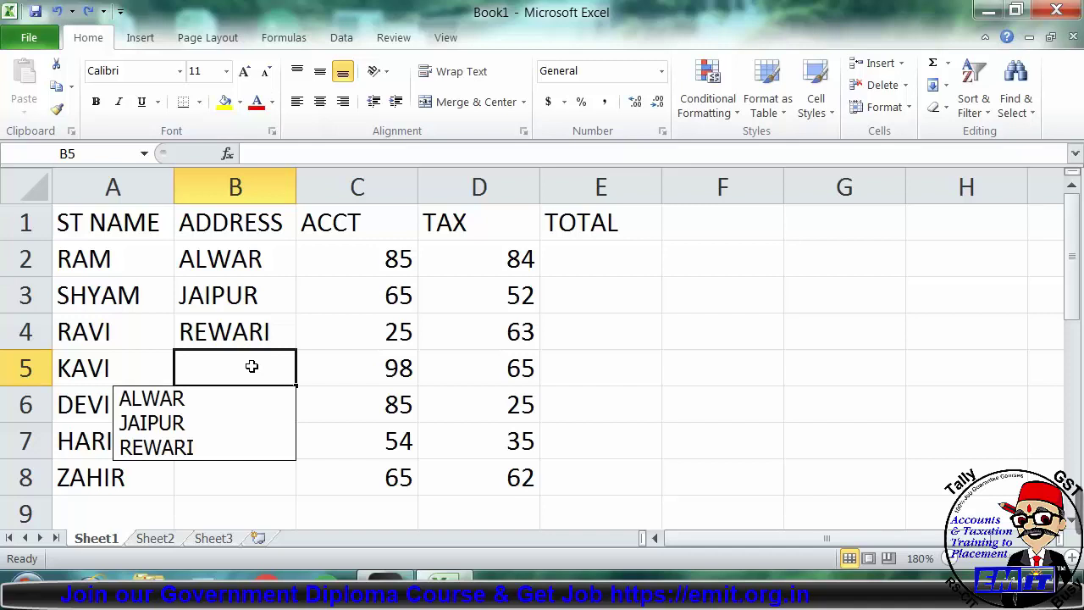
{"action": "key", "text": "Down"}
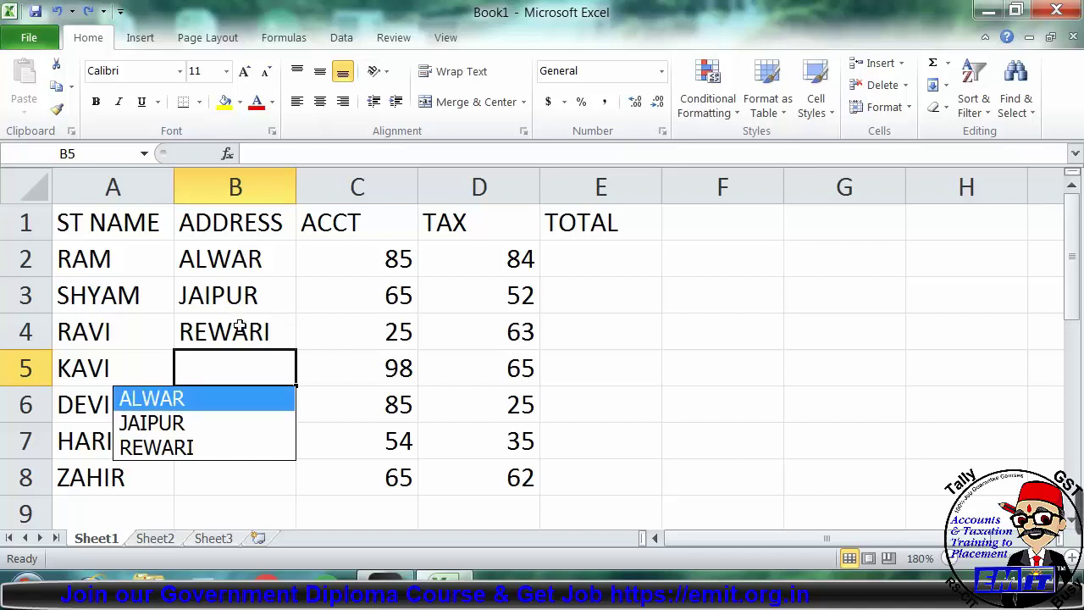
{"action": "left_click", "coordinate": [196, 427]}
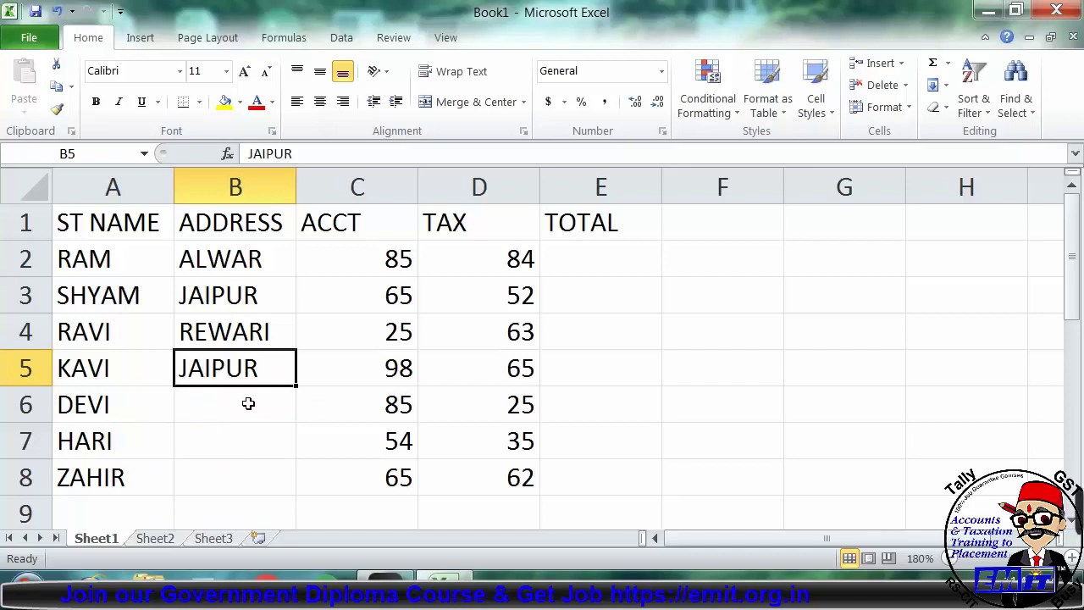
Enter REWARI in B6 by choosing it from the pick list of existing column entries.
{"action": "left_click", "coordinate": [249, 403]}
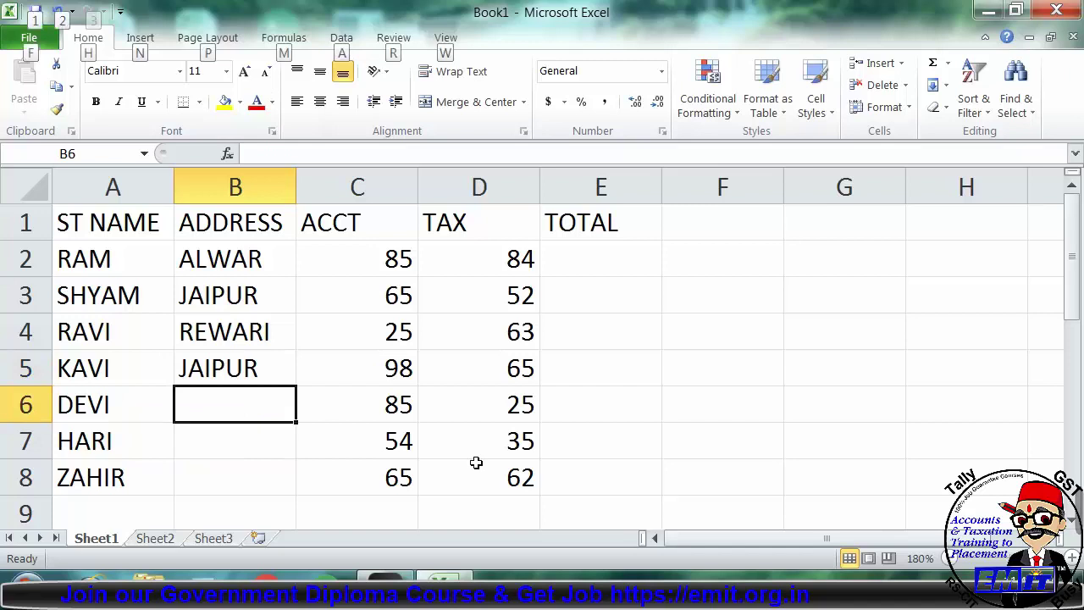
{"action": "key", "text": "alt+Down"}
{"action": "key", "text": "Down"}
{"action": "key", "text": "Down"}
{"action": "key", "text": "Down"}
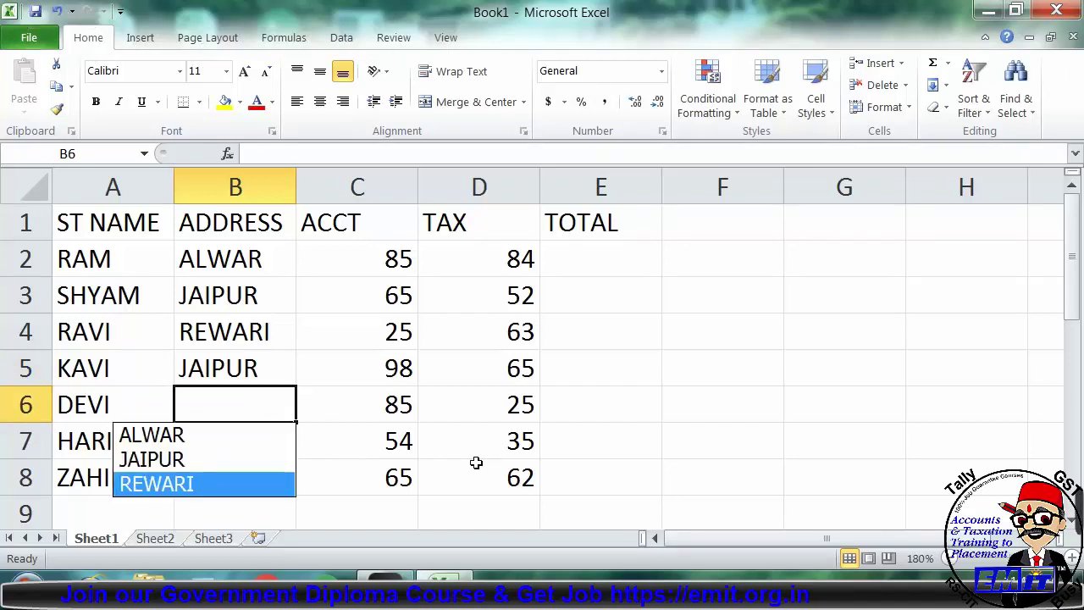
{"action": "key", "text": "Return"}
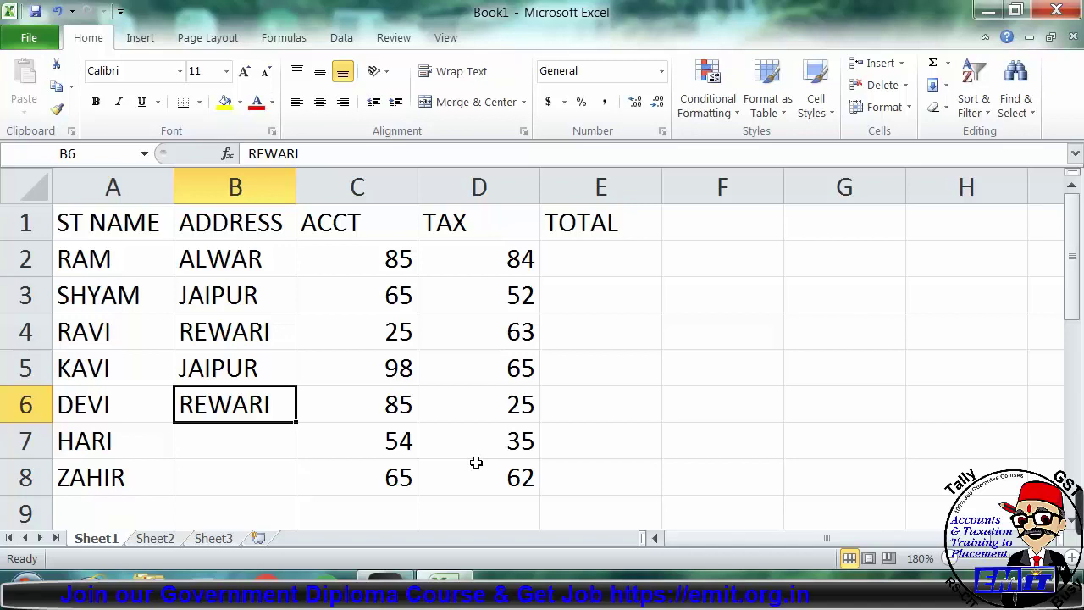
Fill the JAIPUR and REWARI pattern from B5:B6 down into B7:B8.
{"action": "key", "text": "Down"}
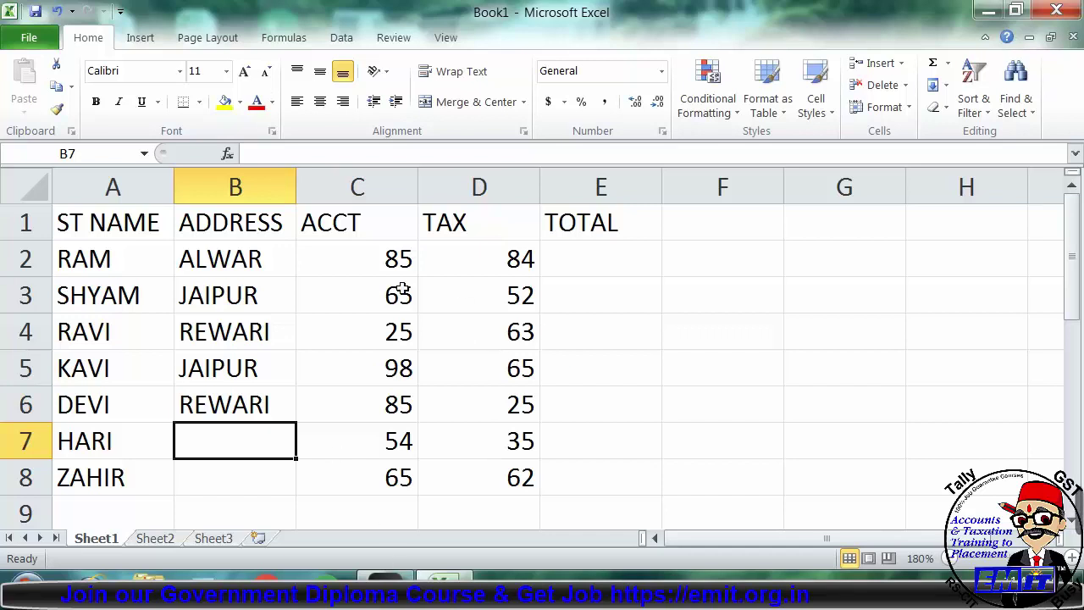
{"action": "left_click_drag", "start_coordinate": [232, 378], "coordinate": [230, 389]}
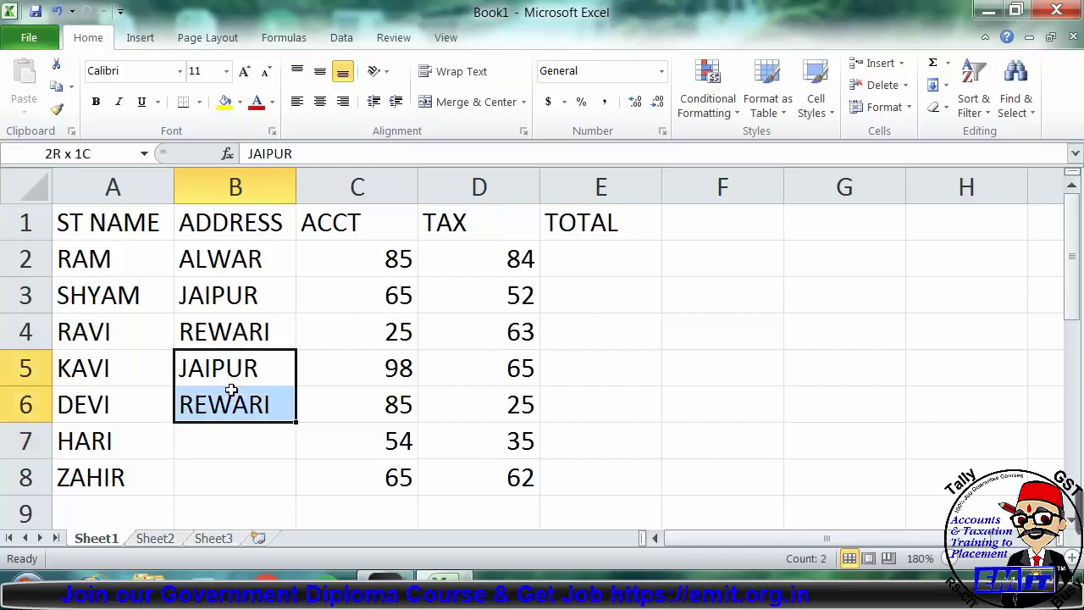
{"action": "left_click_drag", "start_coordinate": [293, 422], "coordinate": [284, 493]}
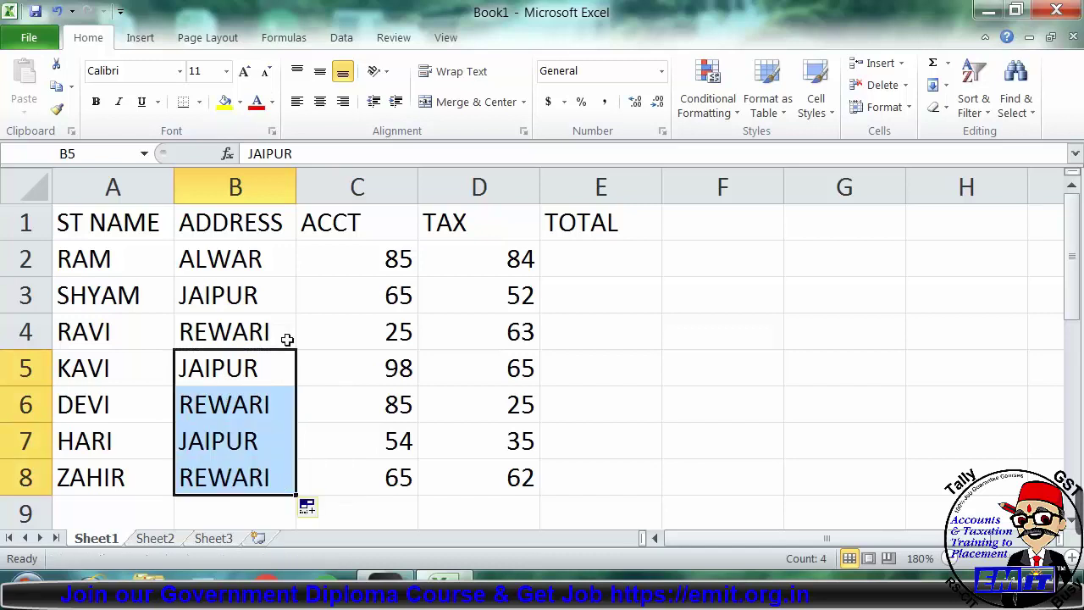
{"action": "left_click", "coordinate": [283, 269]}
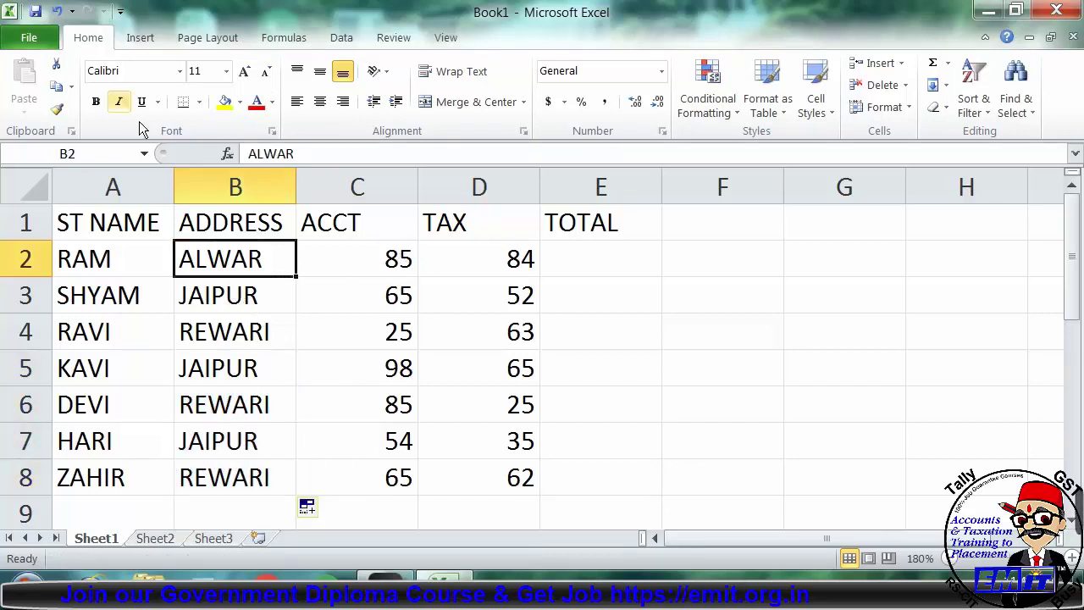
Save the workbook to the Desktop under the name EXCEL 1 as an Excel Workbook (*.xlsx).
{"action": "left_click", "coordinate": [31, 37]}
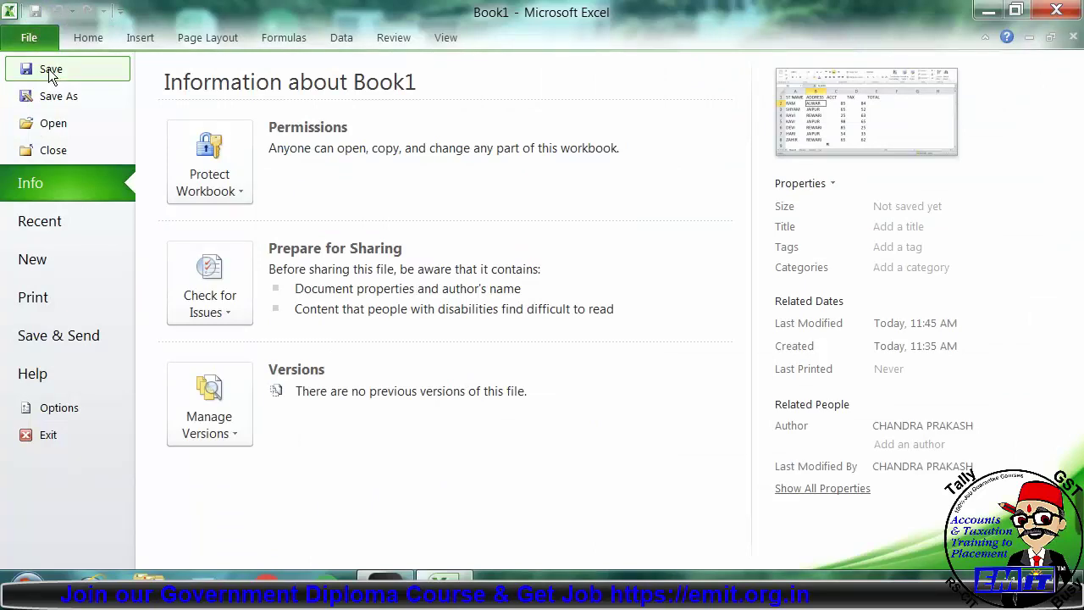
{"action": "left_click", "coordinate": [48, 69]}
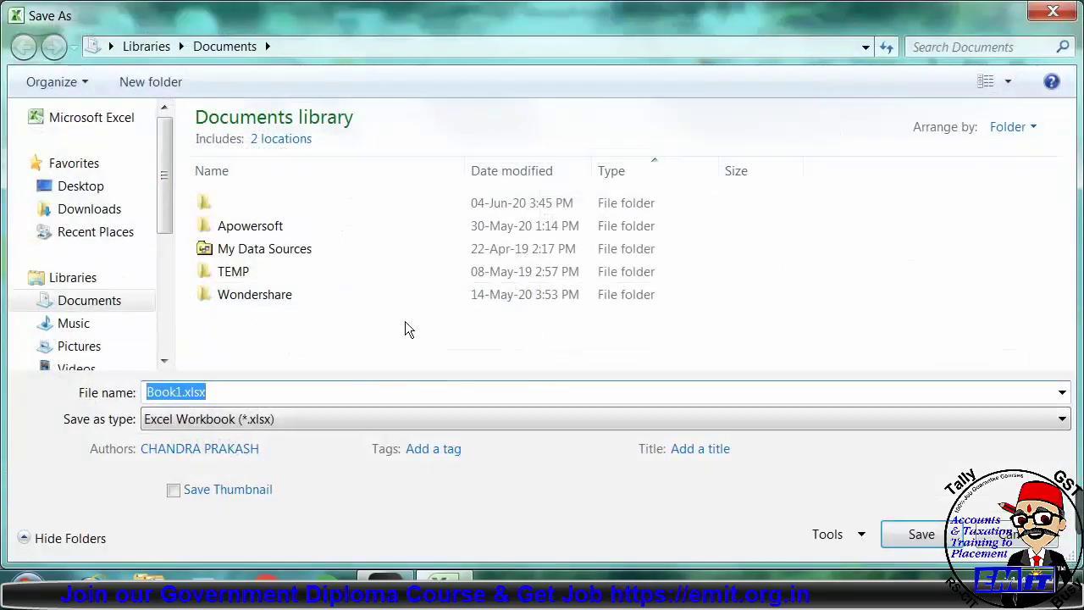
{"action": "left_click", "coordinate": [110, 187]}
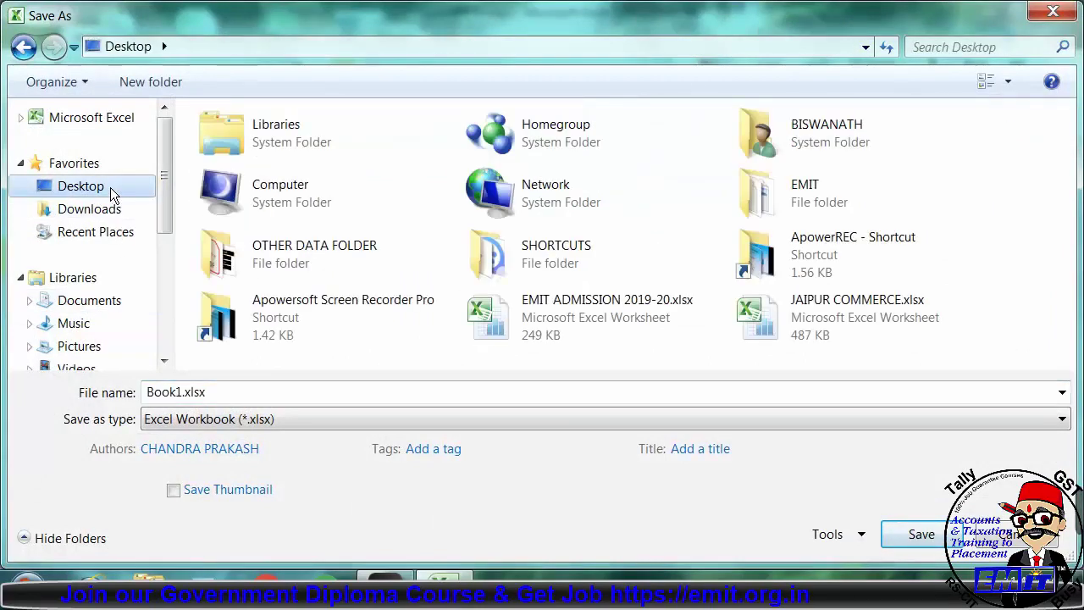
{"action": "double_click", "coordinate": [255, 392]}
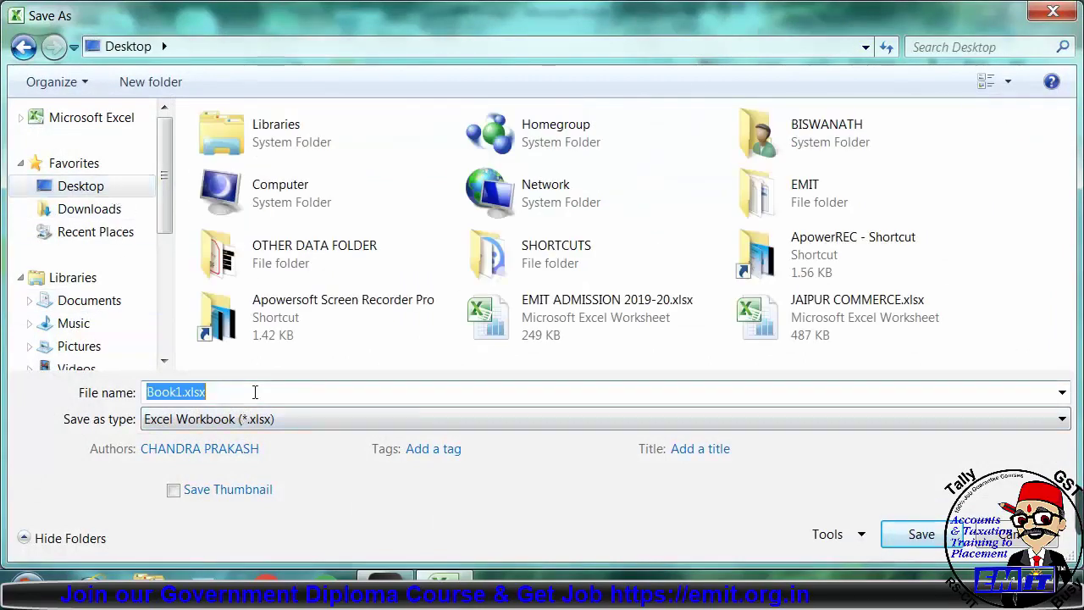
{"action": "type", "text": "EXC"}
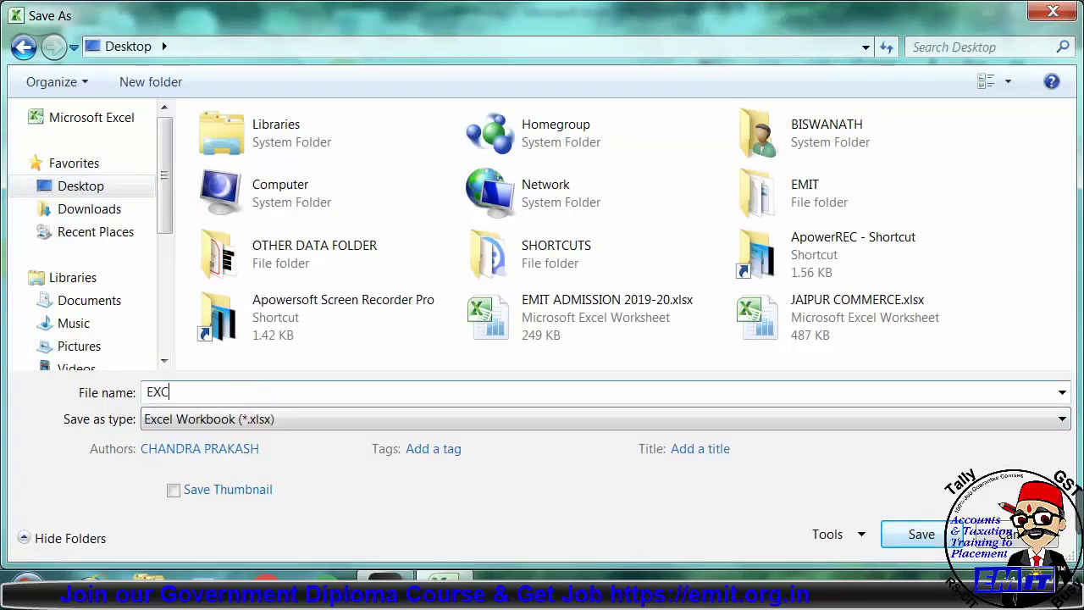
{"action": "type", "text": "EL 1"}
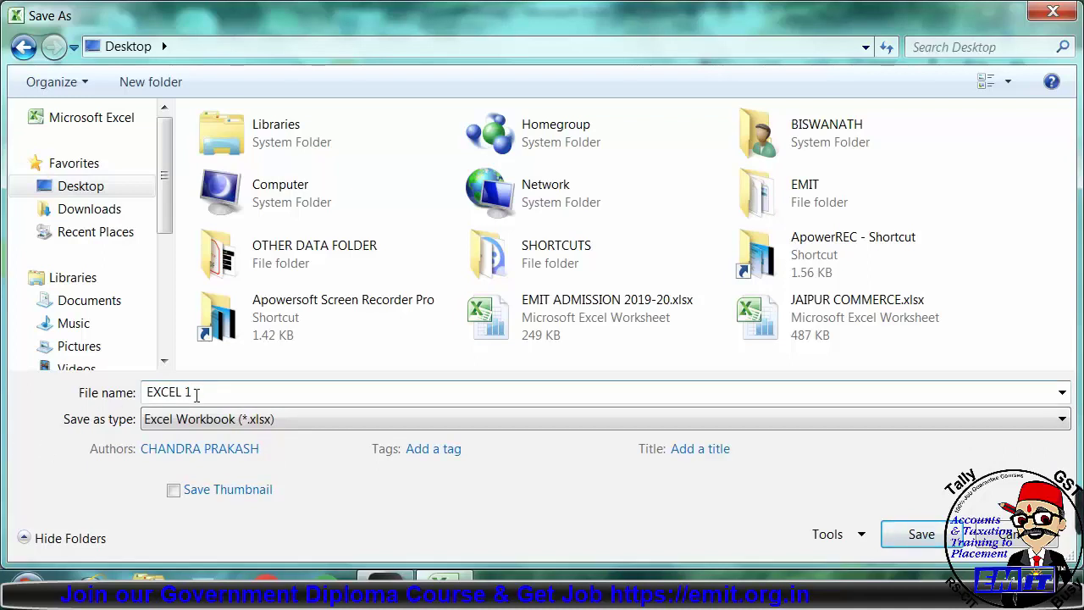
{"action": "left_click", "coordinate": [918, 535]}
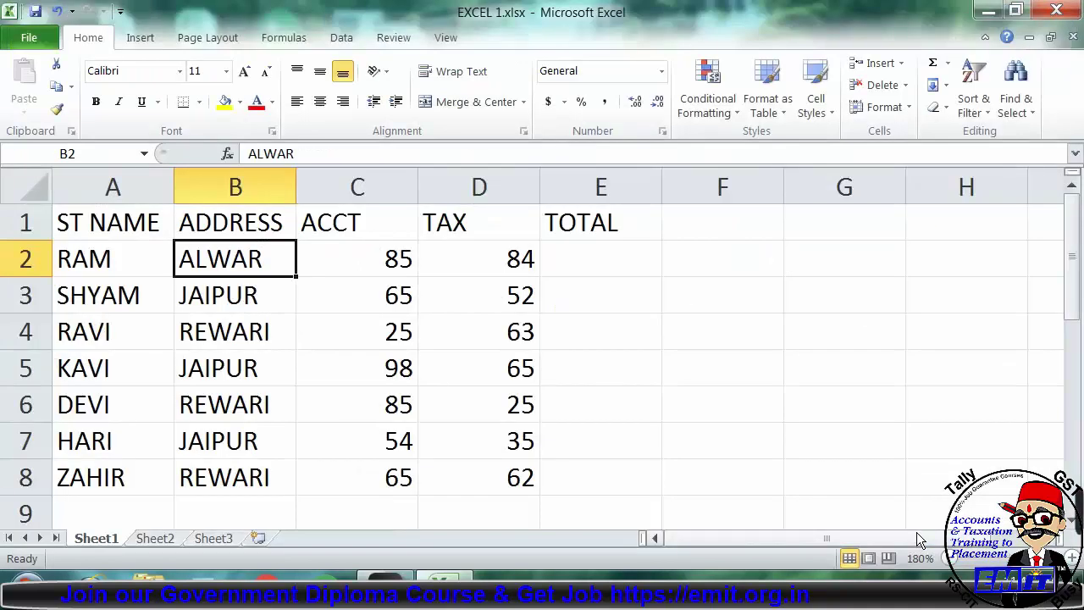
Close Excel and move the EXCEL 1.xlsx desktop icon to just below banking loan project.ppsx.
{"action": "left_click", "coordinate": [1054, 10]}
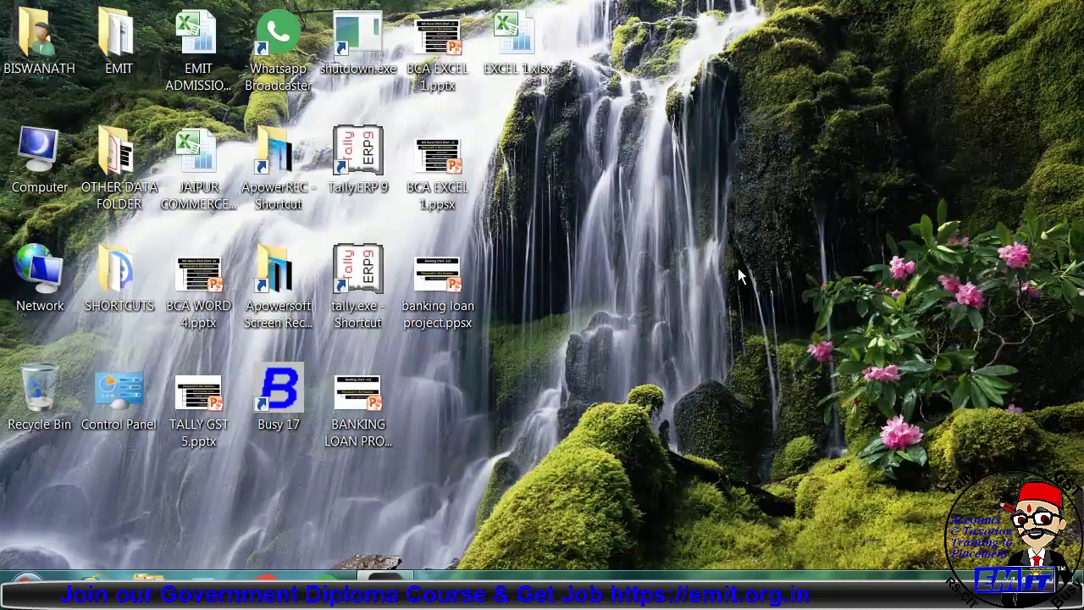
{"action": "left_click", "coordinate": [529, 44]}
{"action": "left_click_drag", "start_coordinate": [521, 41], "coordinate": [470, 401]}
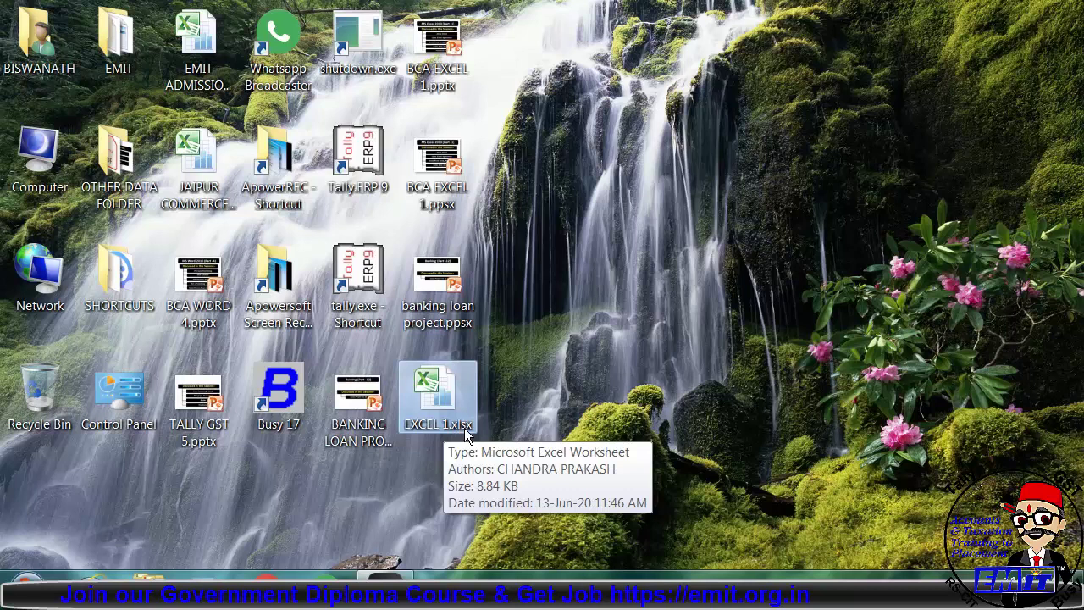
Open the EXCEL 1.xlsx workbook from the desktop.
{"action": "double_click", "coordinate": [446, 411]}
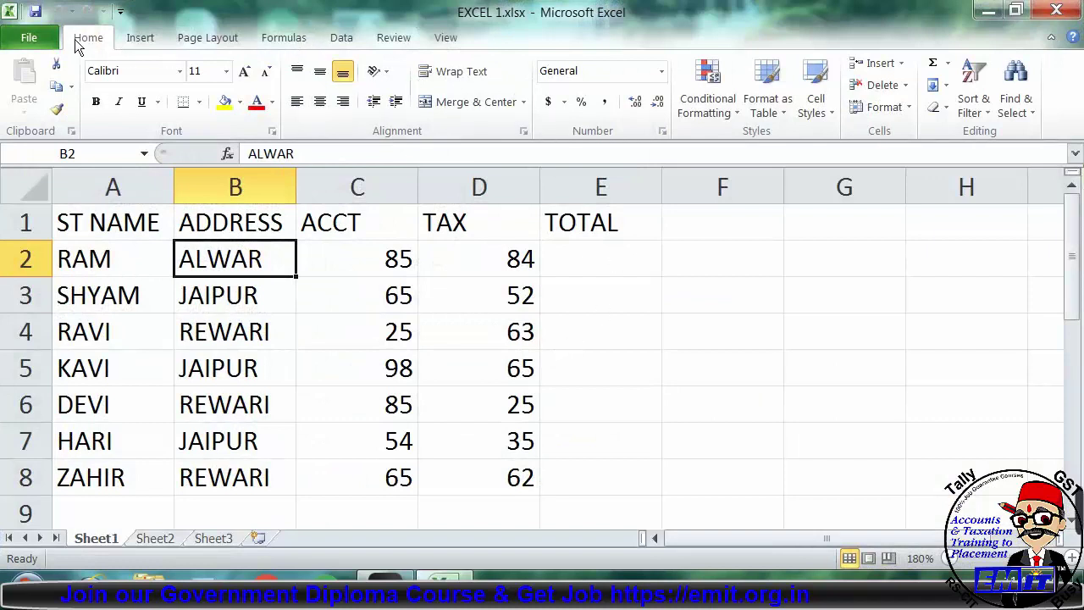
{"action": "left_click", "coordinate": [29, 37]}
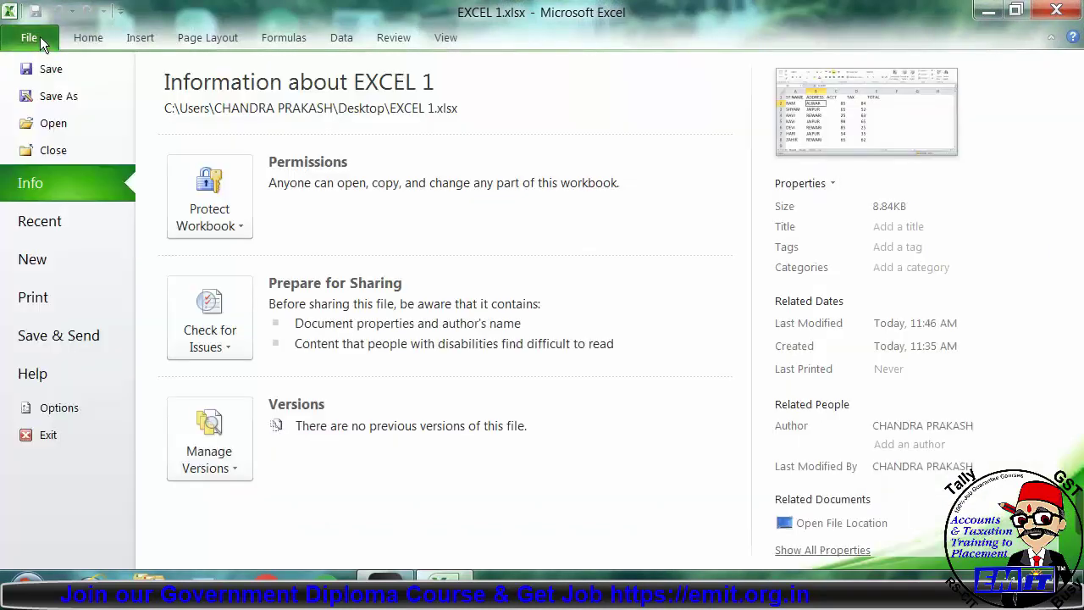
{"action": "left_click", "coordinate": [50, 123]}
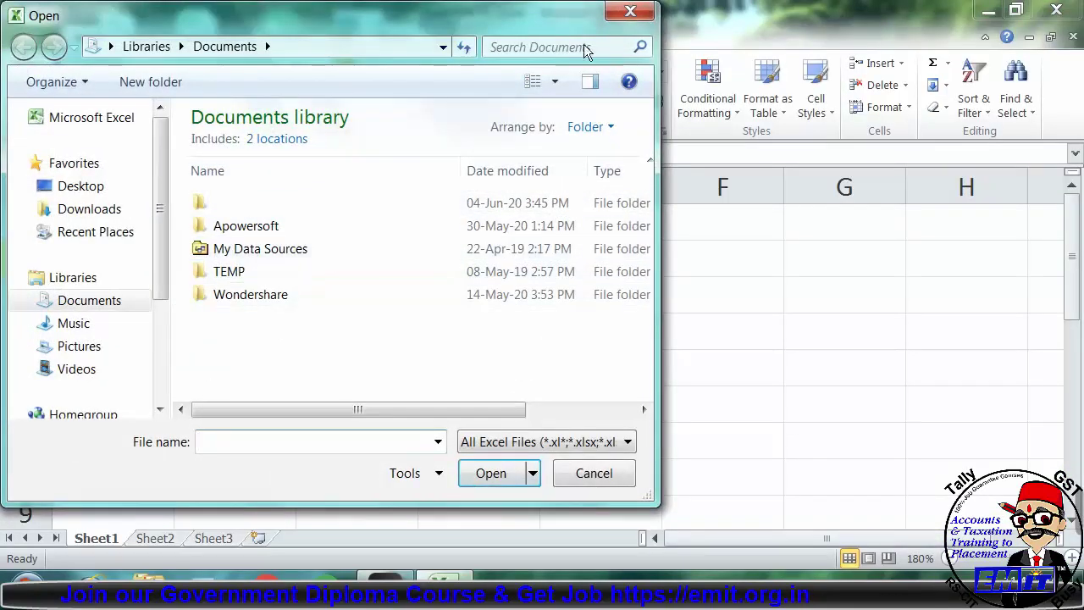
{"action": "left_click", "coordinate": [646, 11]}
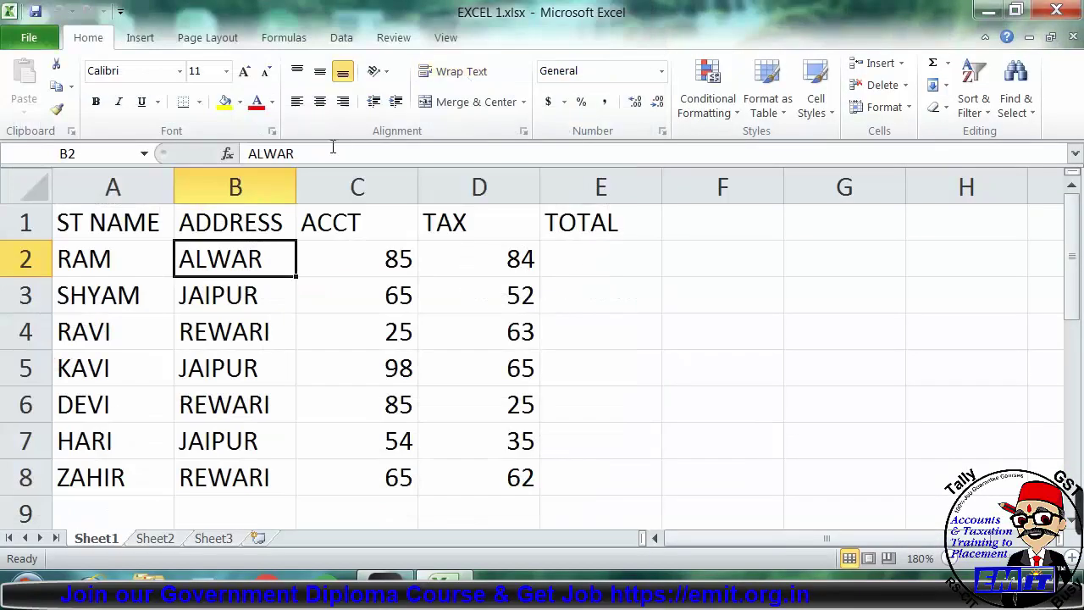
Save a copy of the workbook to the Desktop as EXCEL 1.xls in the Excel 97-2003 Workbook (*.xls) format.
{"action": "left_click", "coordinate": [46, 39]}
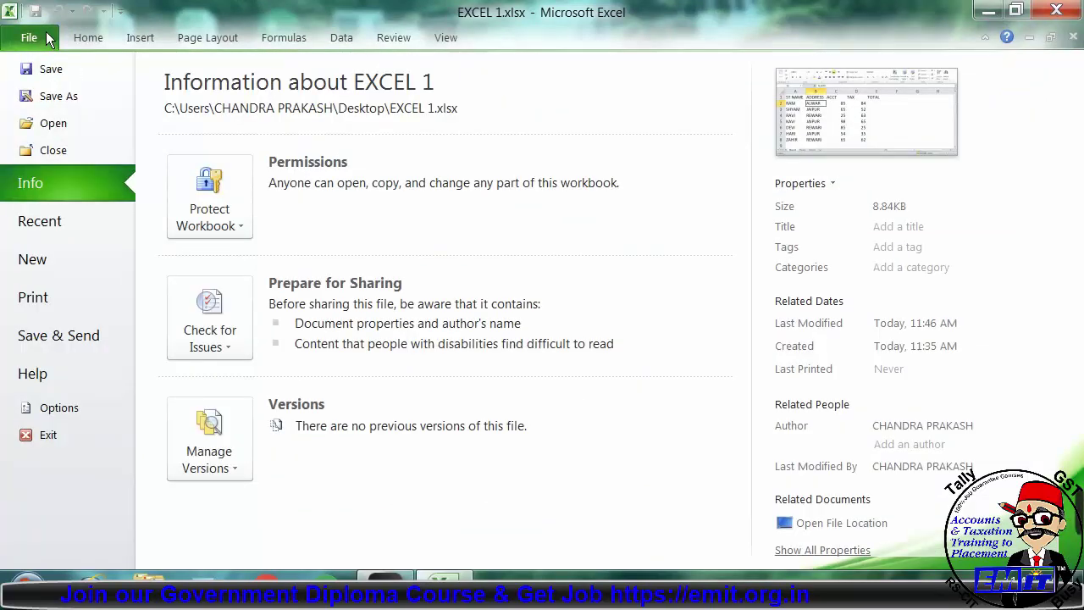
{"action": "left_click", "coordinate": [58, 97]}
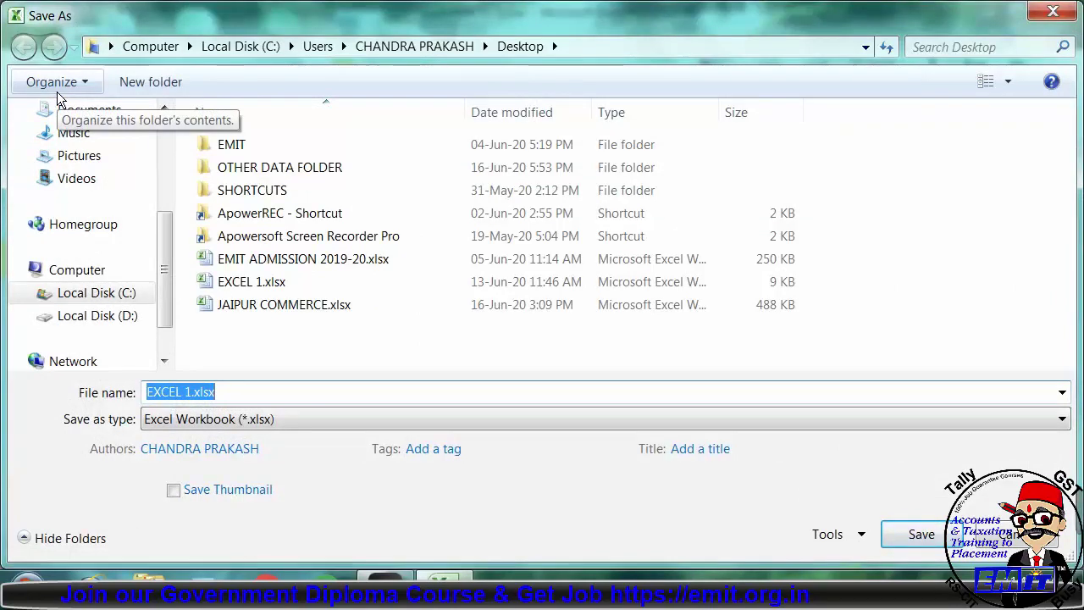
{"action": "left_click", "coordinate": [191, 395]}
{"action": "left_click_drag", "start_coordinate": [191, 394], "coordinate": [216, 394]}
{"action": "left_click", "coordinate": [217, 394]}
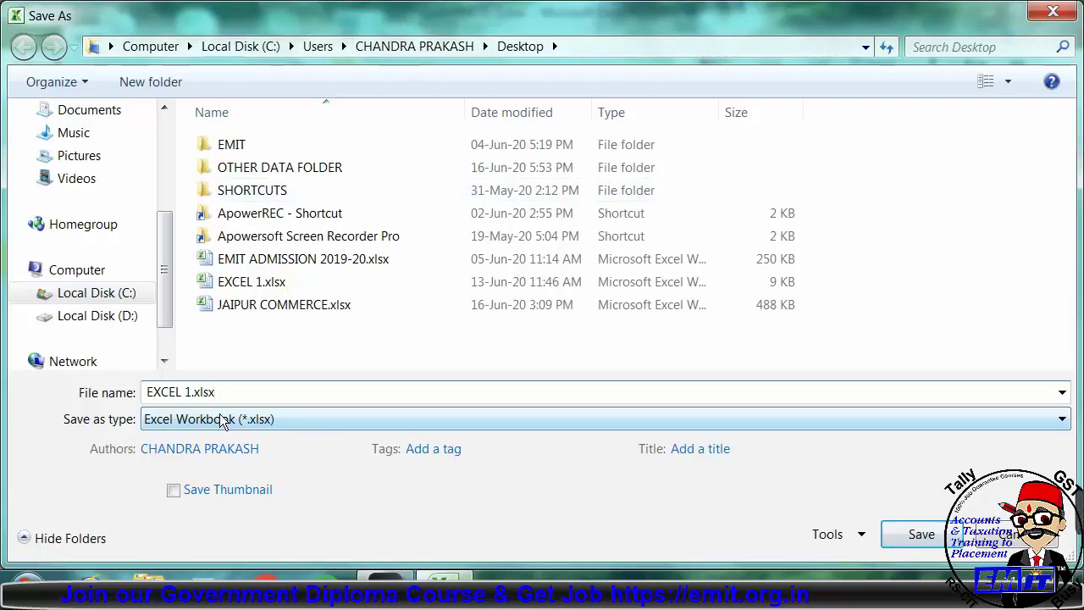
{"action": "left_click", "coordinate": [293, 420]}
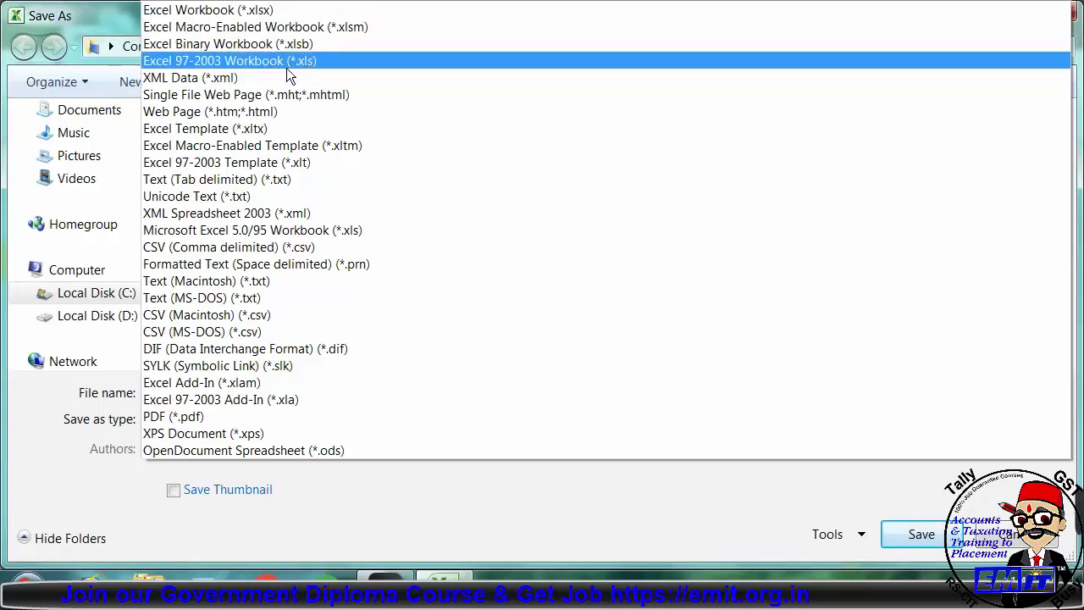
{"action": "left_click", "coordinate": [309, 61]}
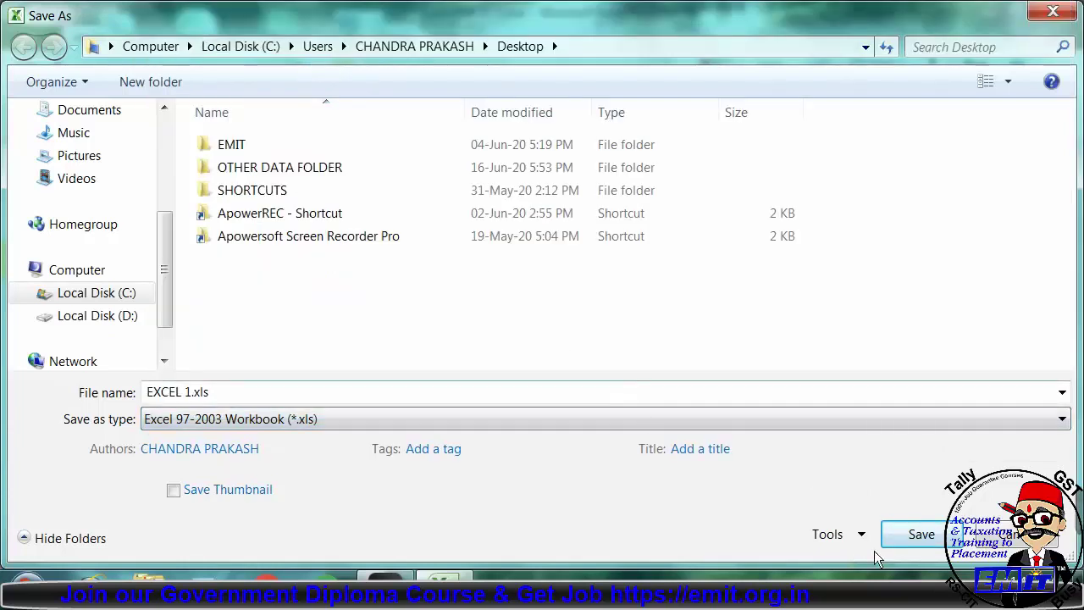
{"action": "left_click", "coordinate": [912, 533]}
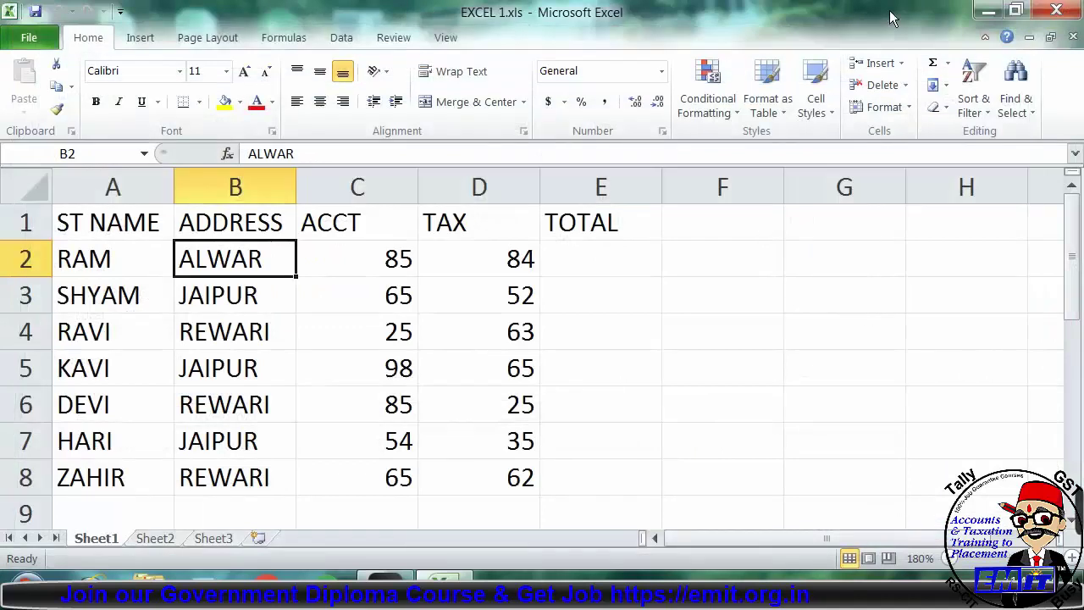
Close Excel and open the EXCEL 1.xls workbook from the desktop.
{"action": "left_click", "coordinate": [1055, 10]}
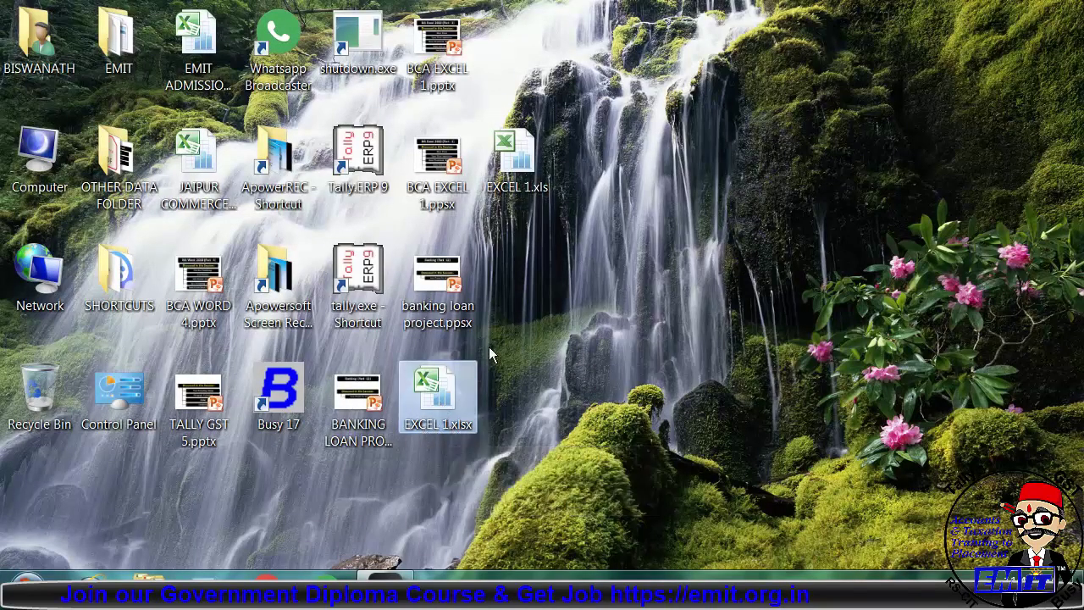
{"action": "left_click", "coordinate": [541, 190]}
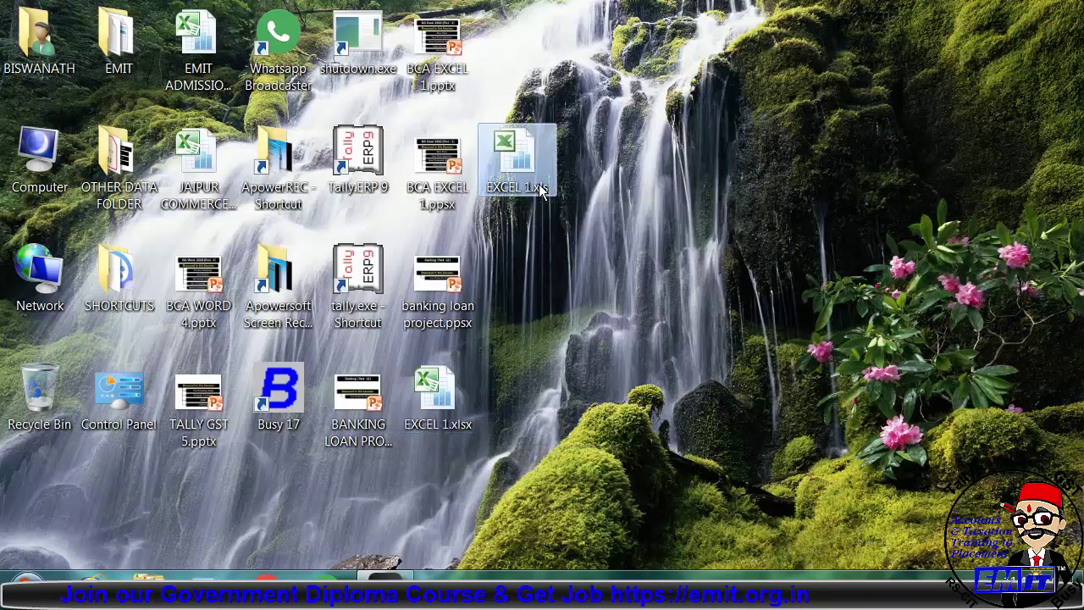
{"action": "double_click", "coordinate": [542, 190]}
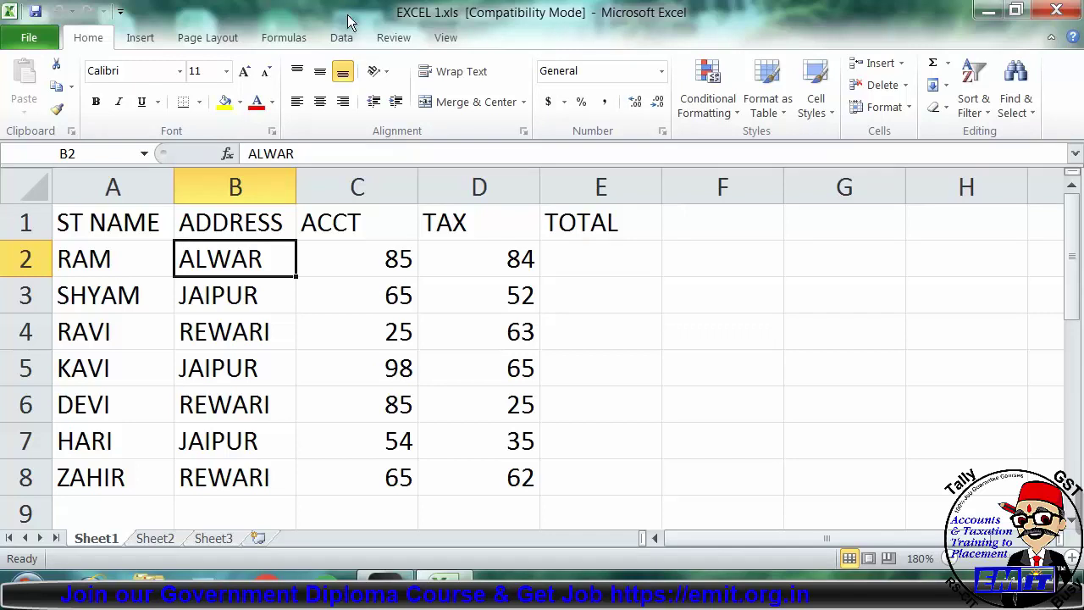
Convert the compatibility-mode workbook to the current format, replacing EXCEL 1.xlsx on the Desktop, and reopen the converted file.
{"action": "left_click", "coordinate": [45, 41]}
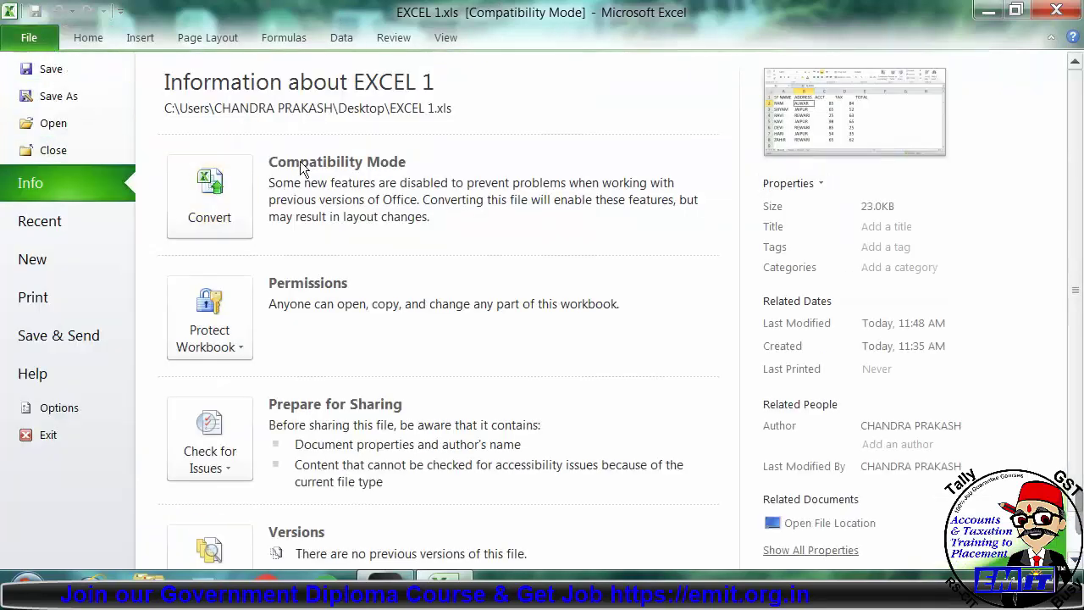
{"action": "left_click", "coordinate": [215, 216]}
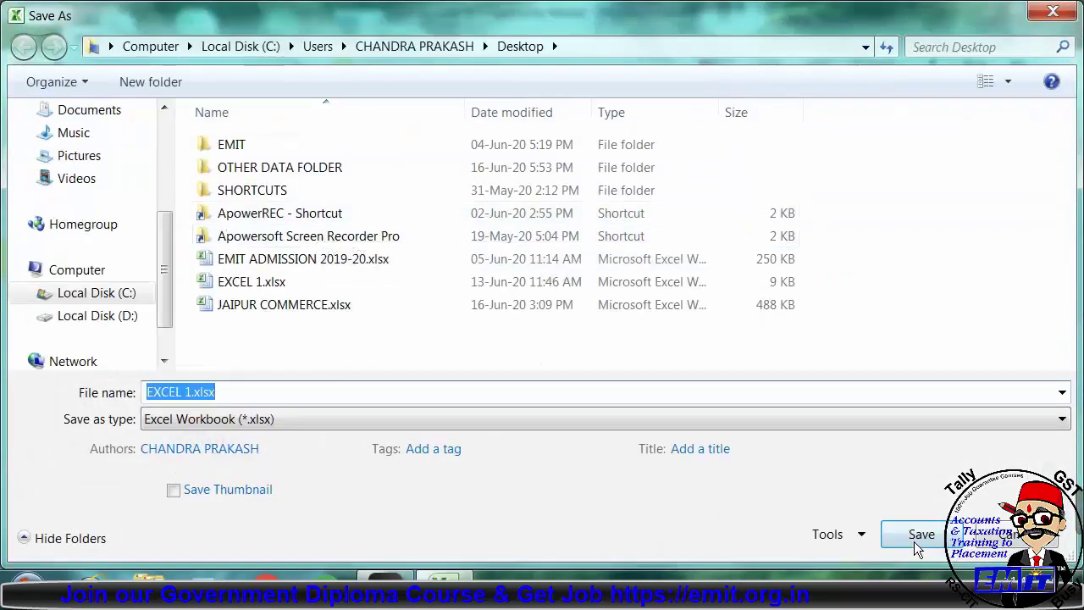
{"action": "left_click", "coordinate": [914, 541]}
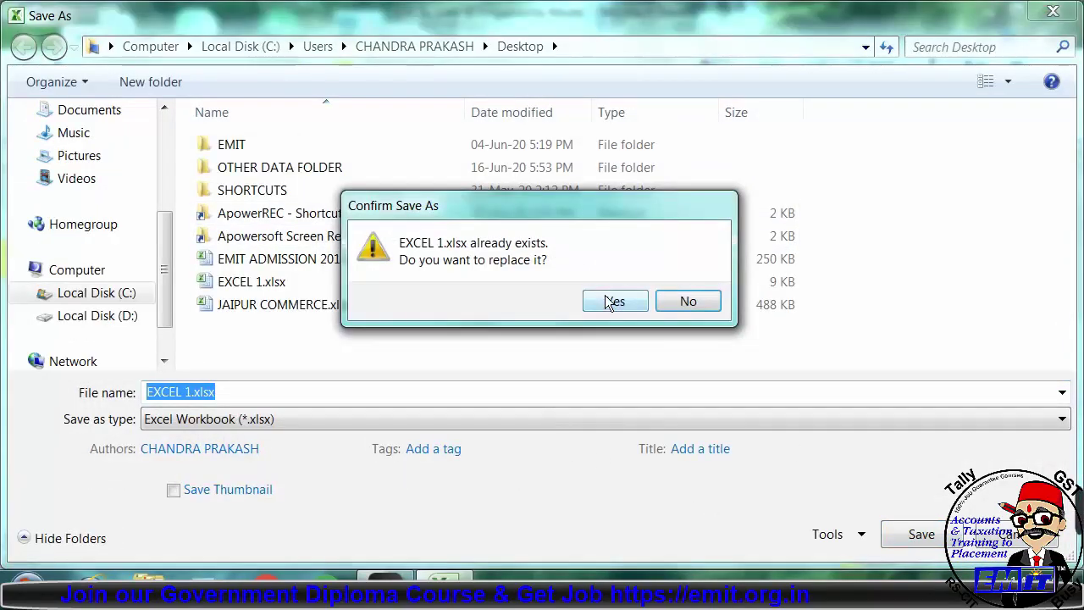
{"action": "left_click", "coordinate": [613, 301]}
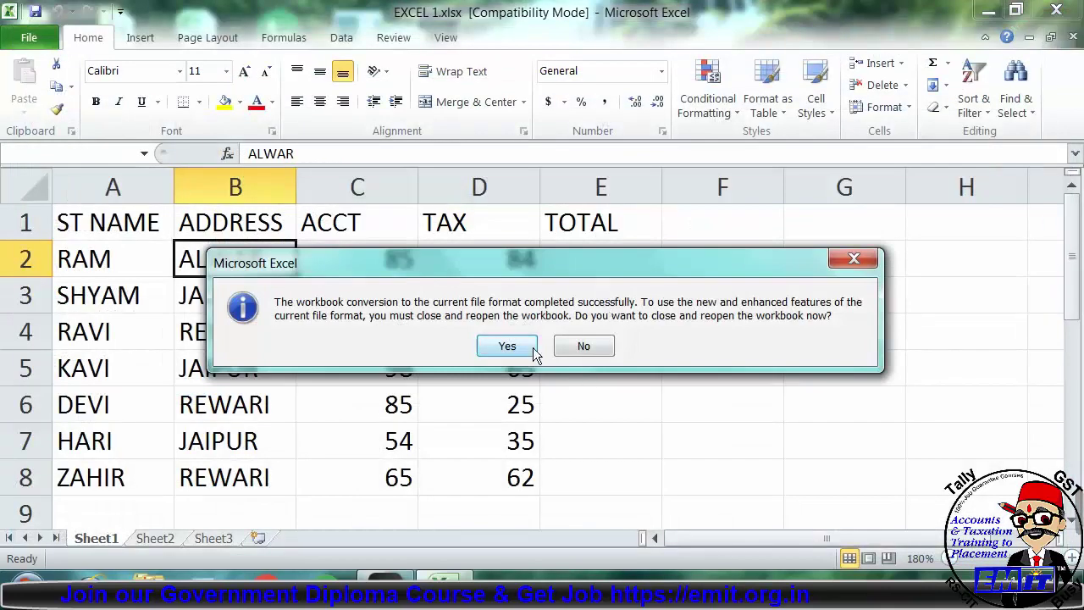
{"action": "left_click", "coordinate": [506, 345]}
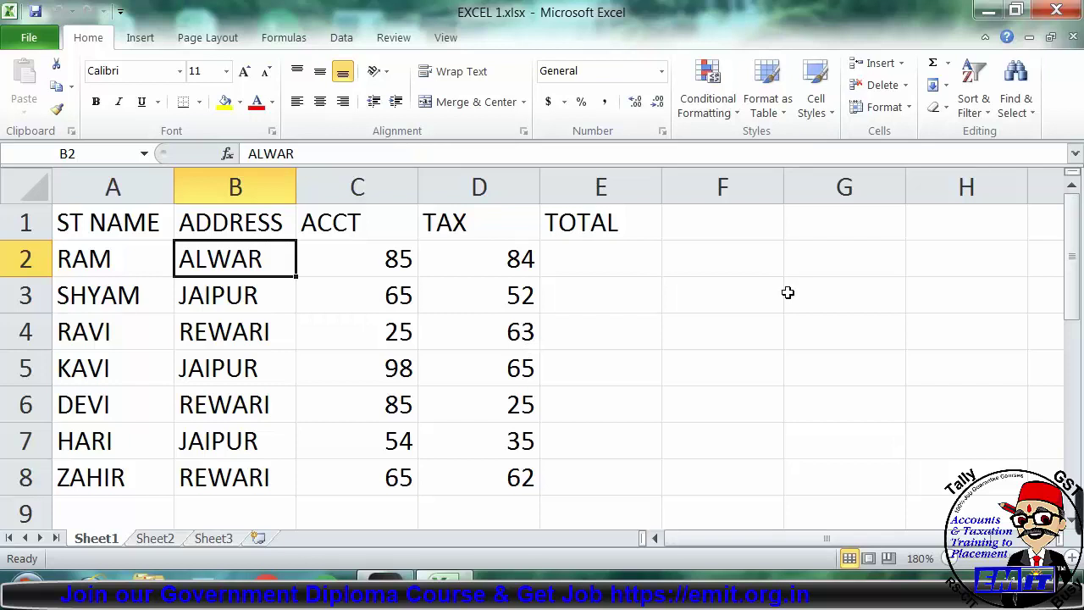
Close the workbook without exiting Excel and reopen EXCEL 1.xlsx from the recent workbooks.
{"action": "left_click", "coordinate": [1071, 39]}
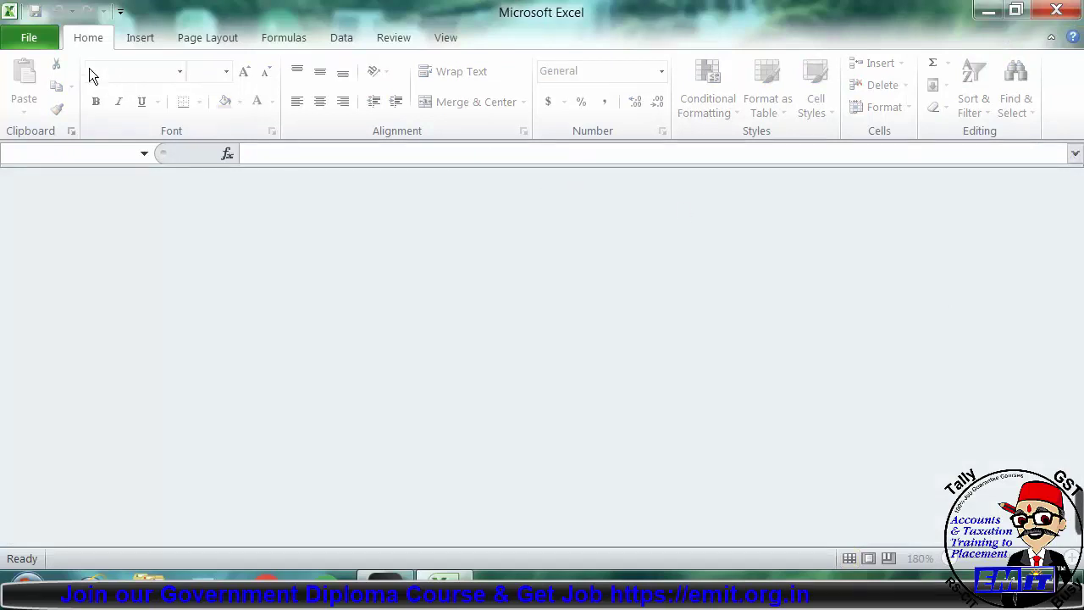
{"action": "left_click", "coordinate": [41, 43]}
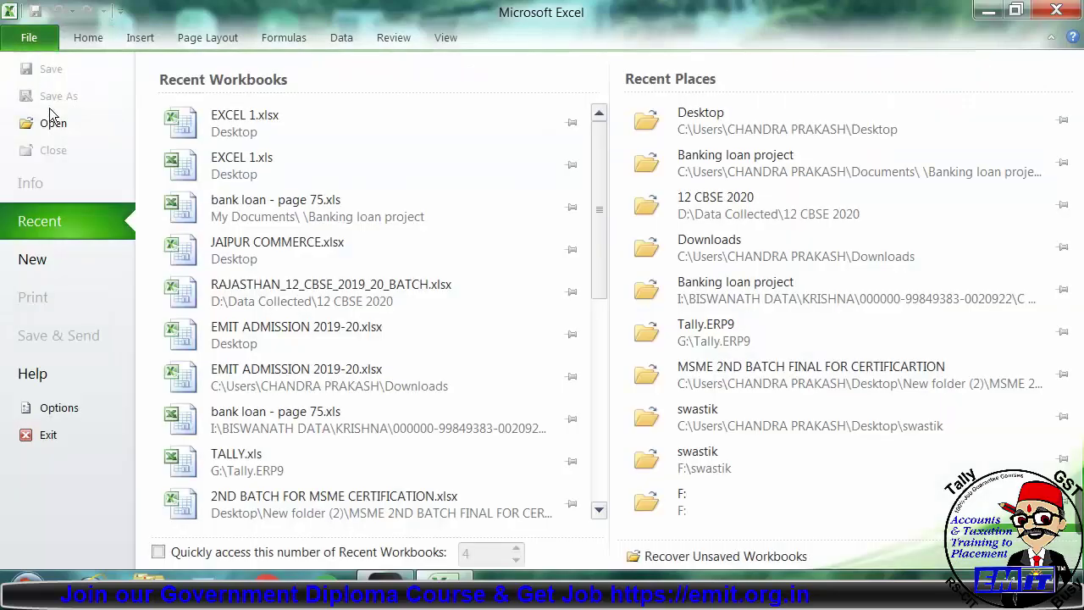
{"action": "left_click", "coordinate": [276, 123]}
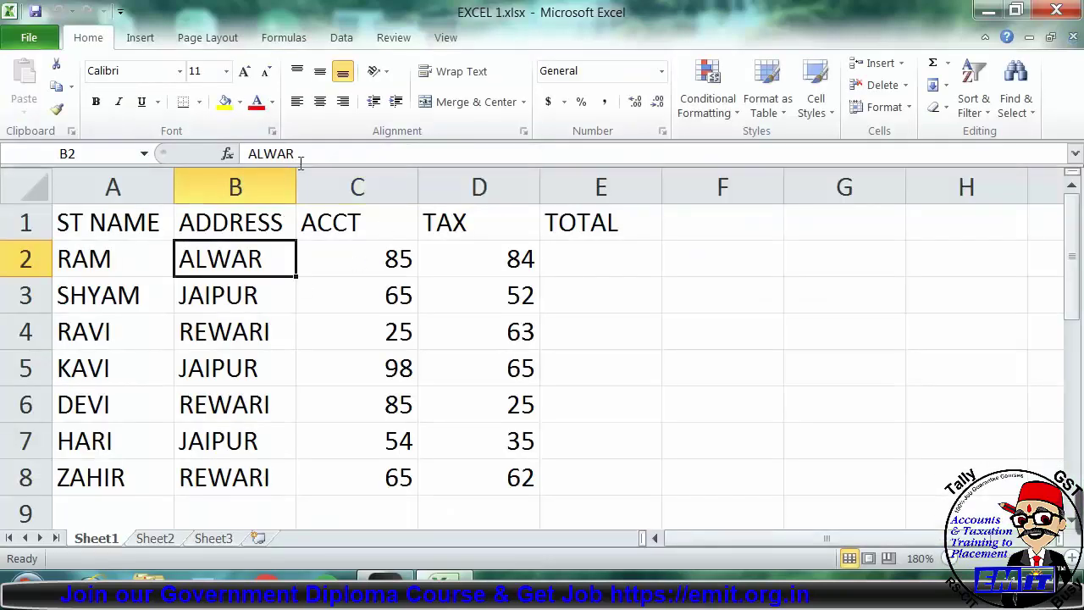